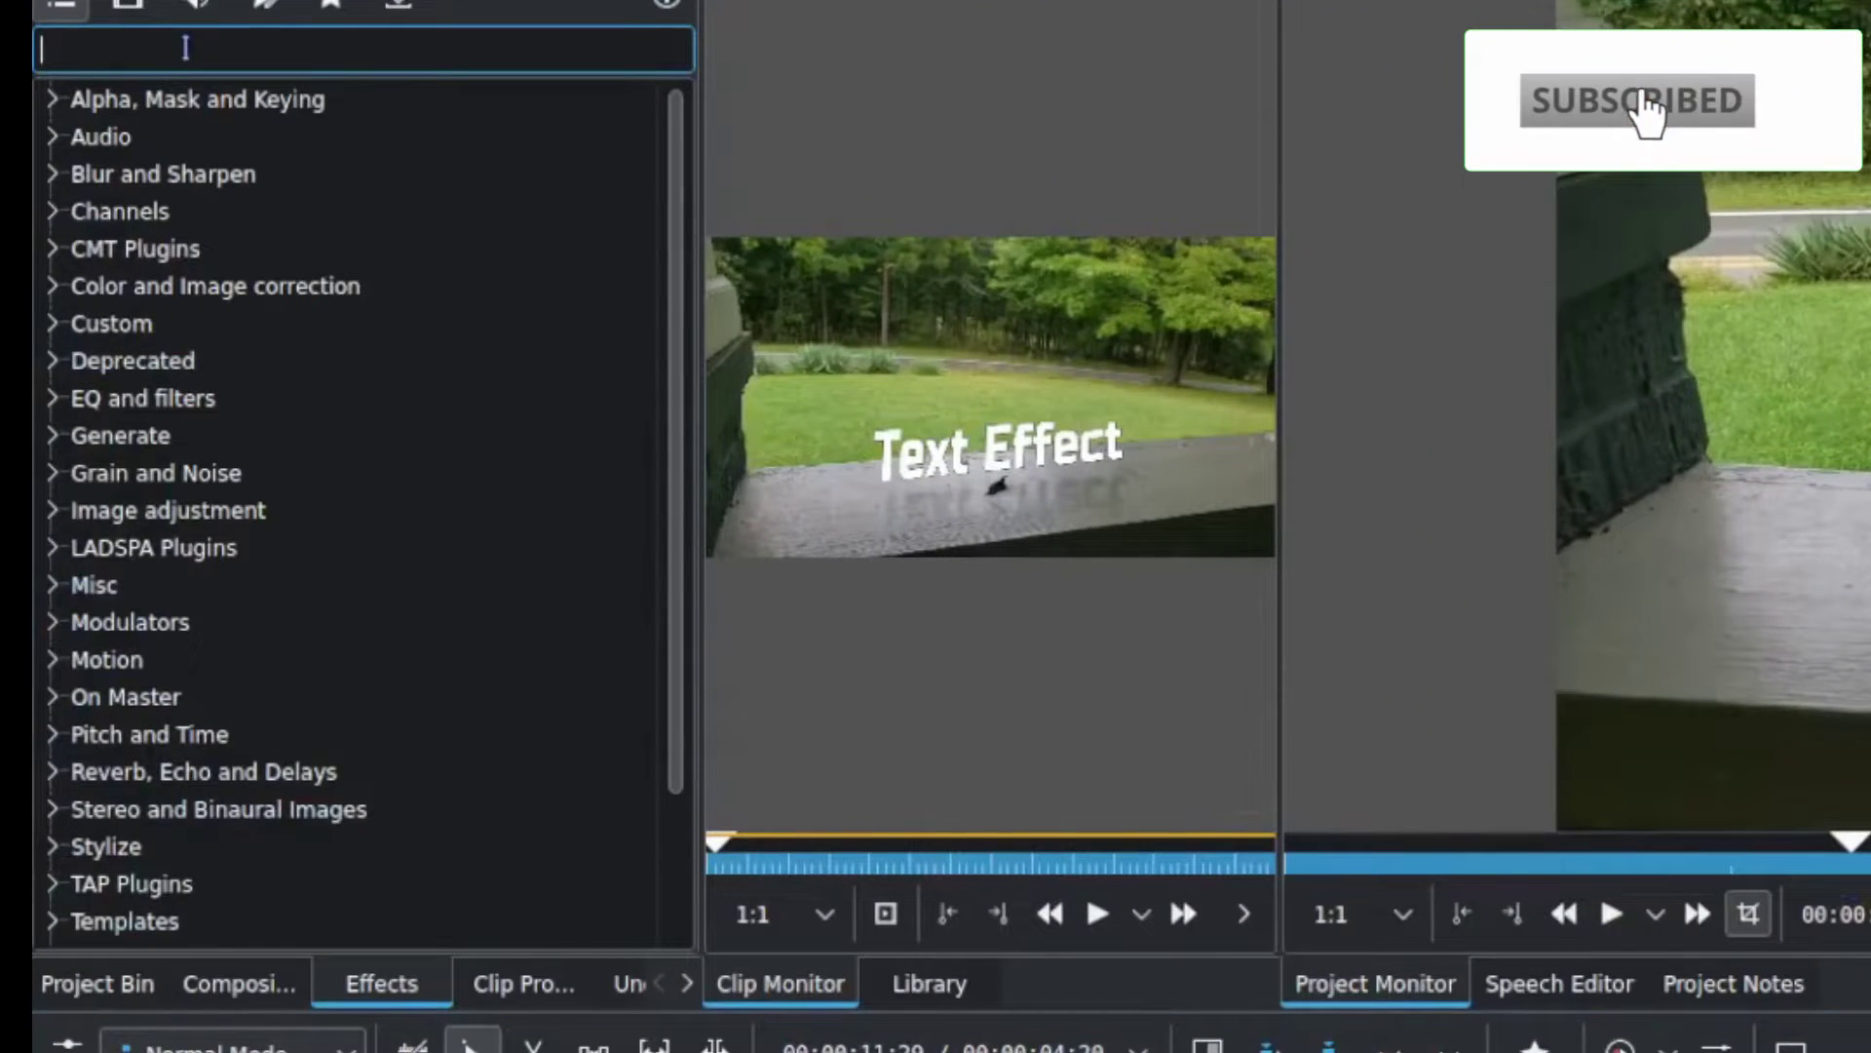
type("Dybn")
Step: Apply the Dynamic Text effect from the Effects list to the first timeline clip
key("BackSpace")
type("n")
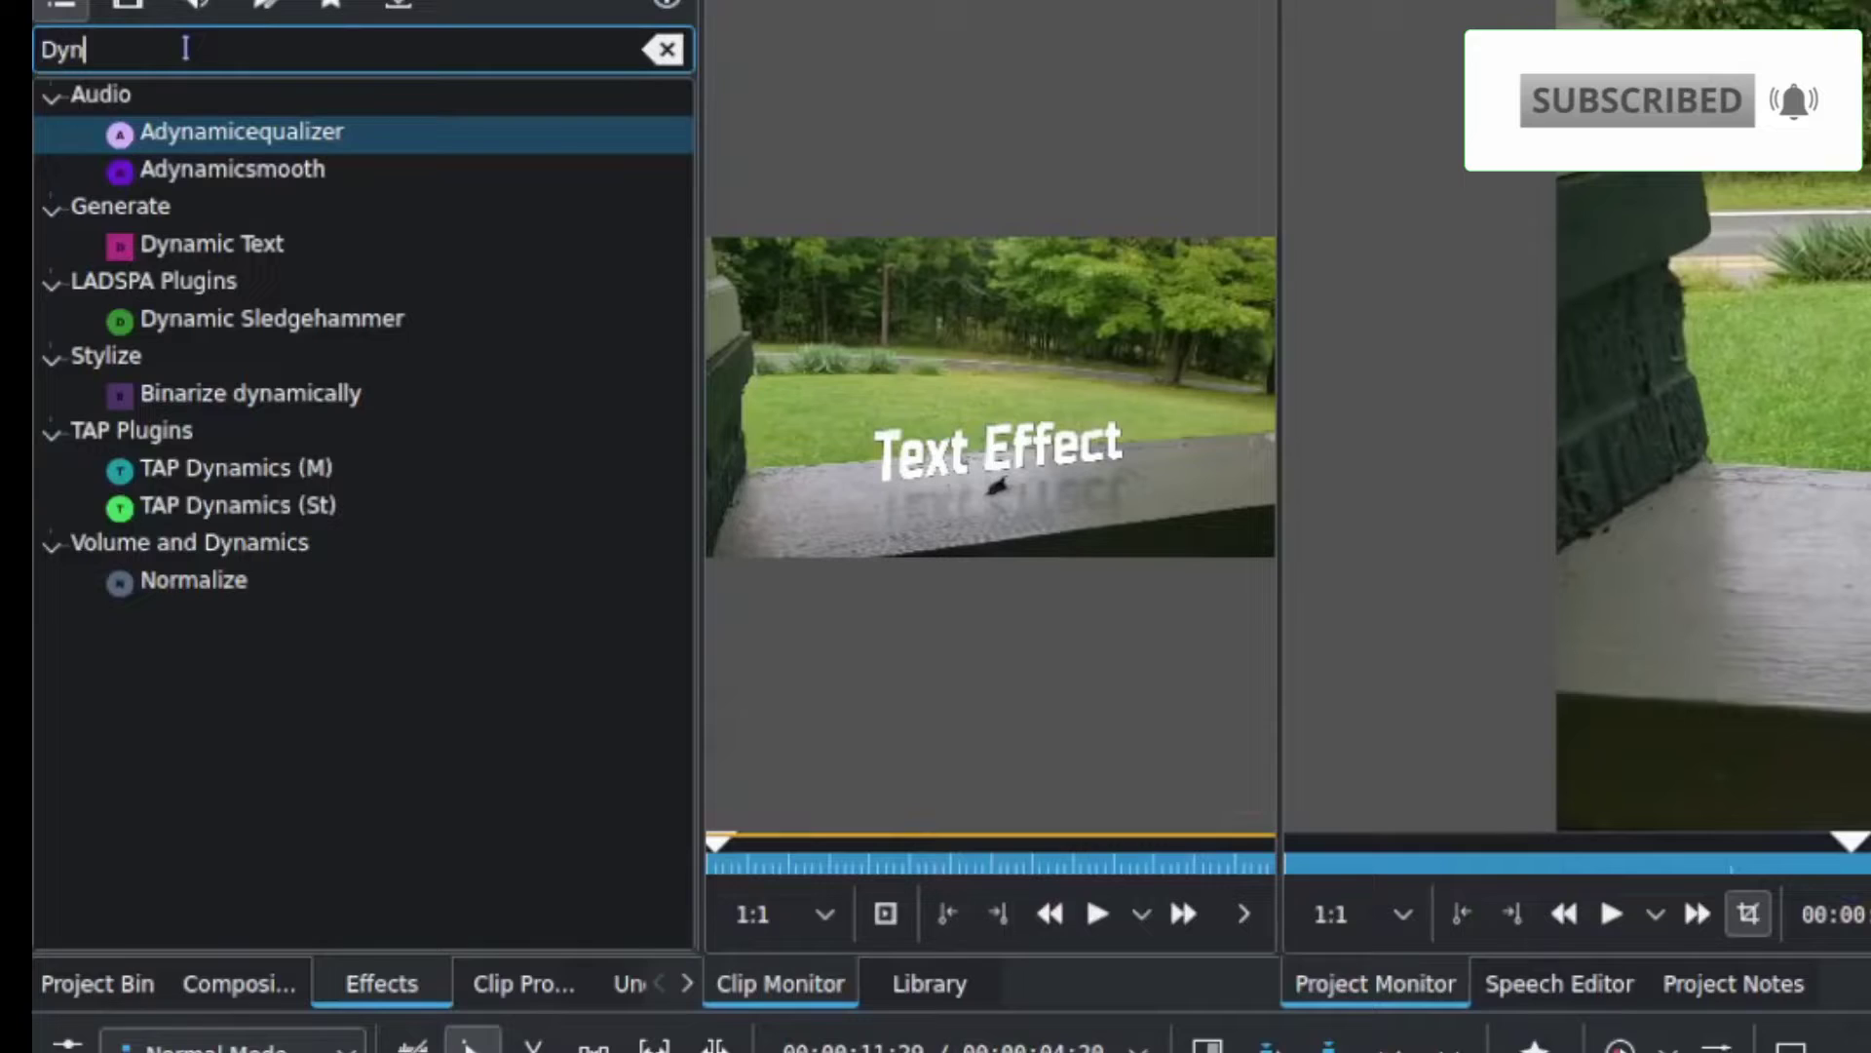
left_click(212, 244)
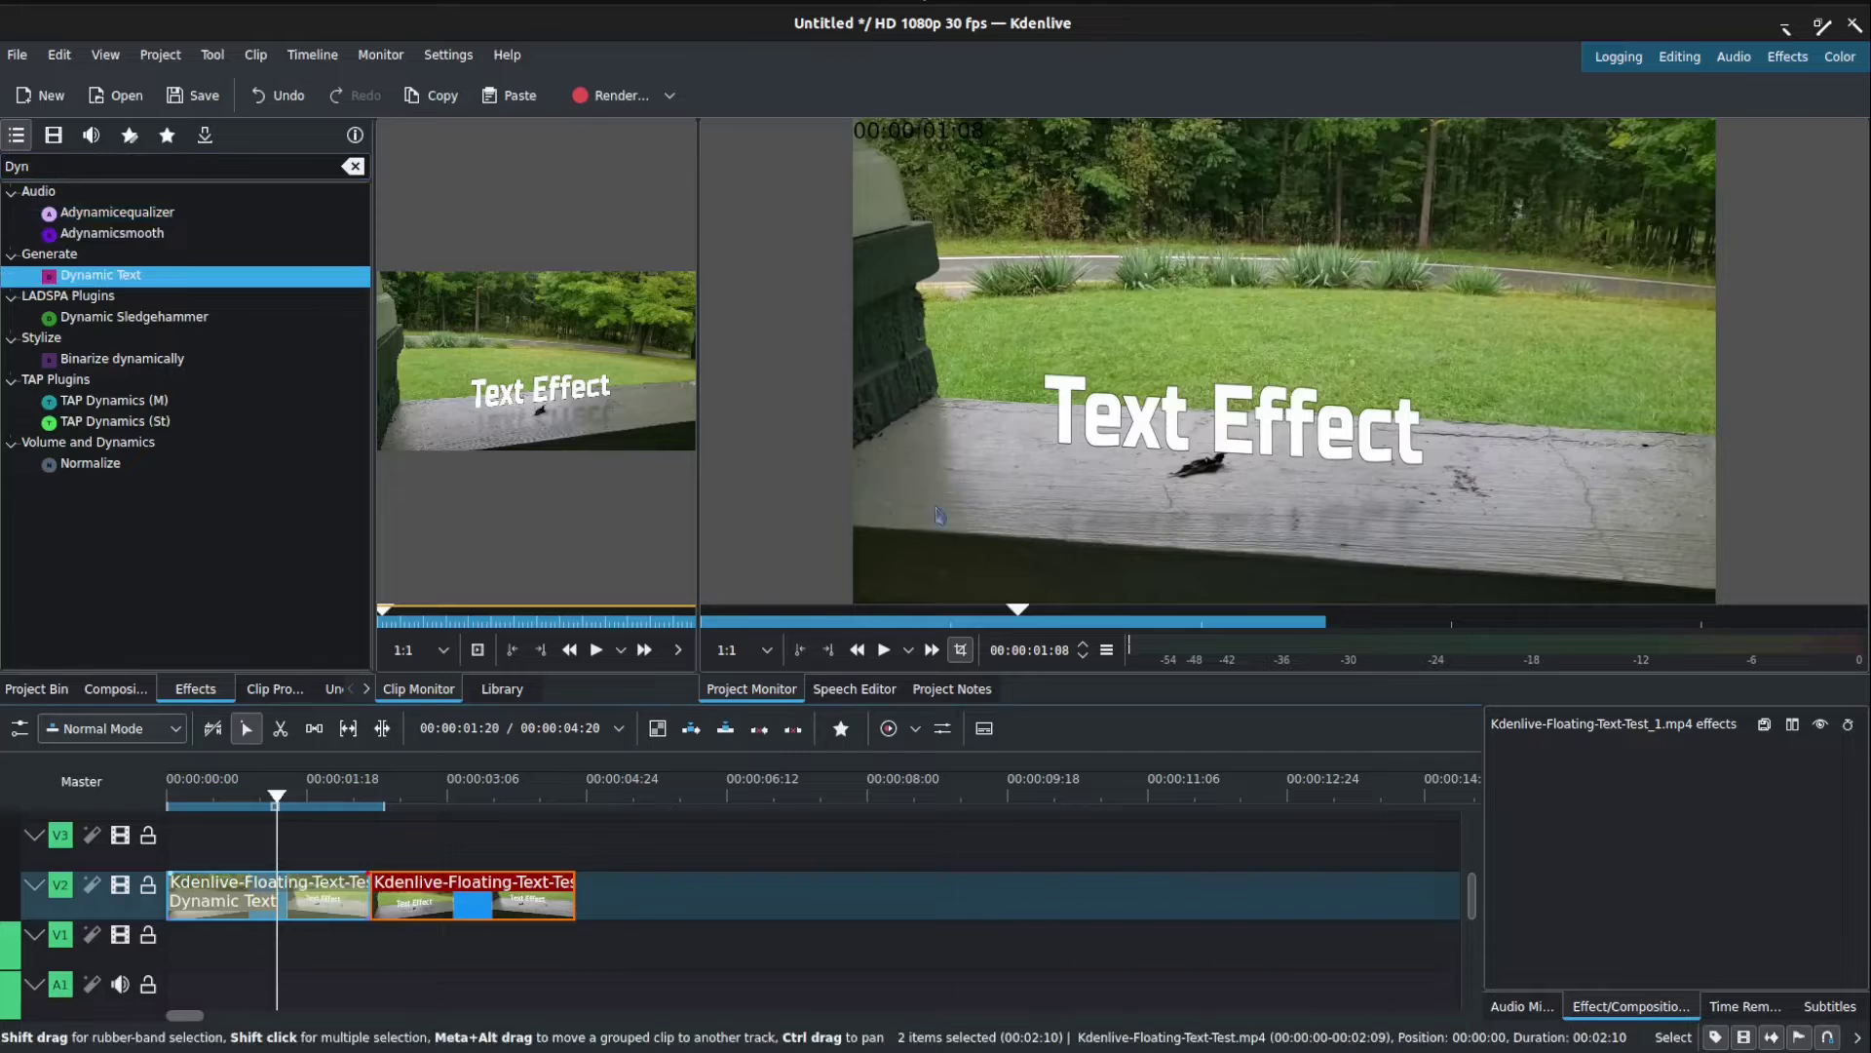
left_click_drag(224, 898, 224, 900)
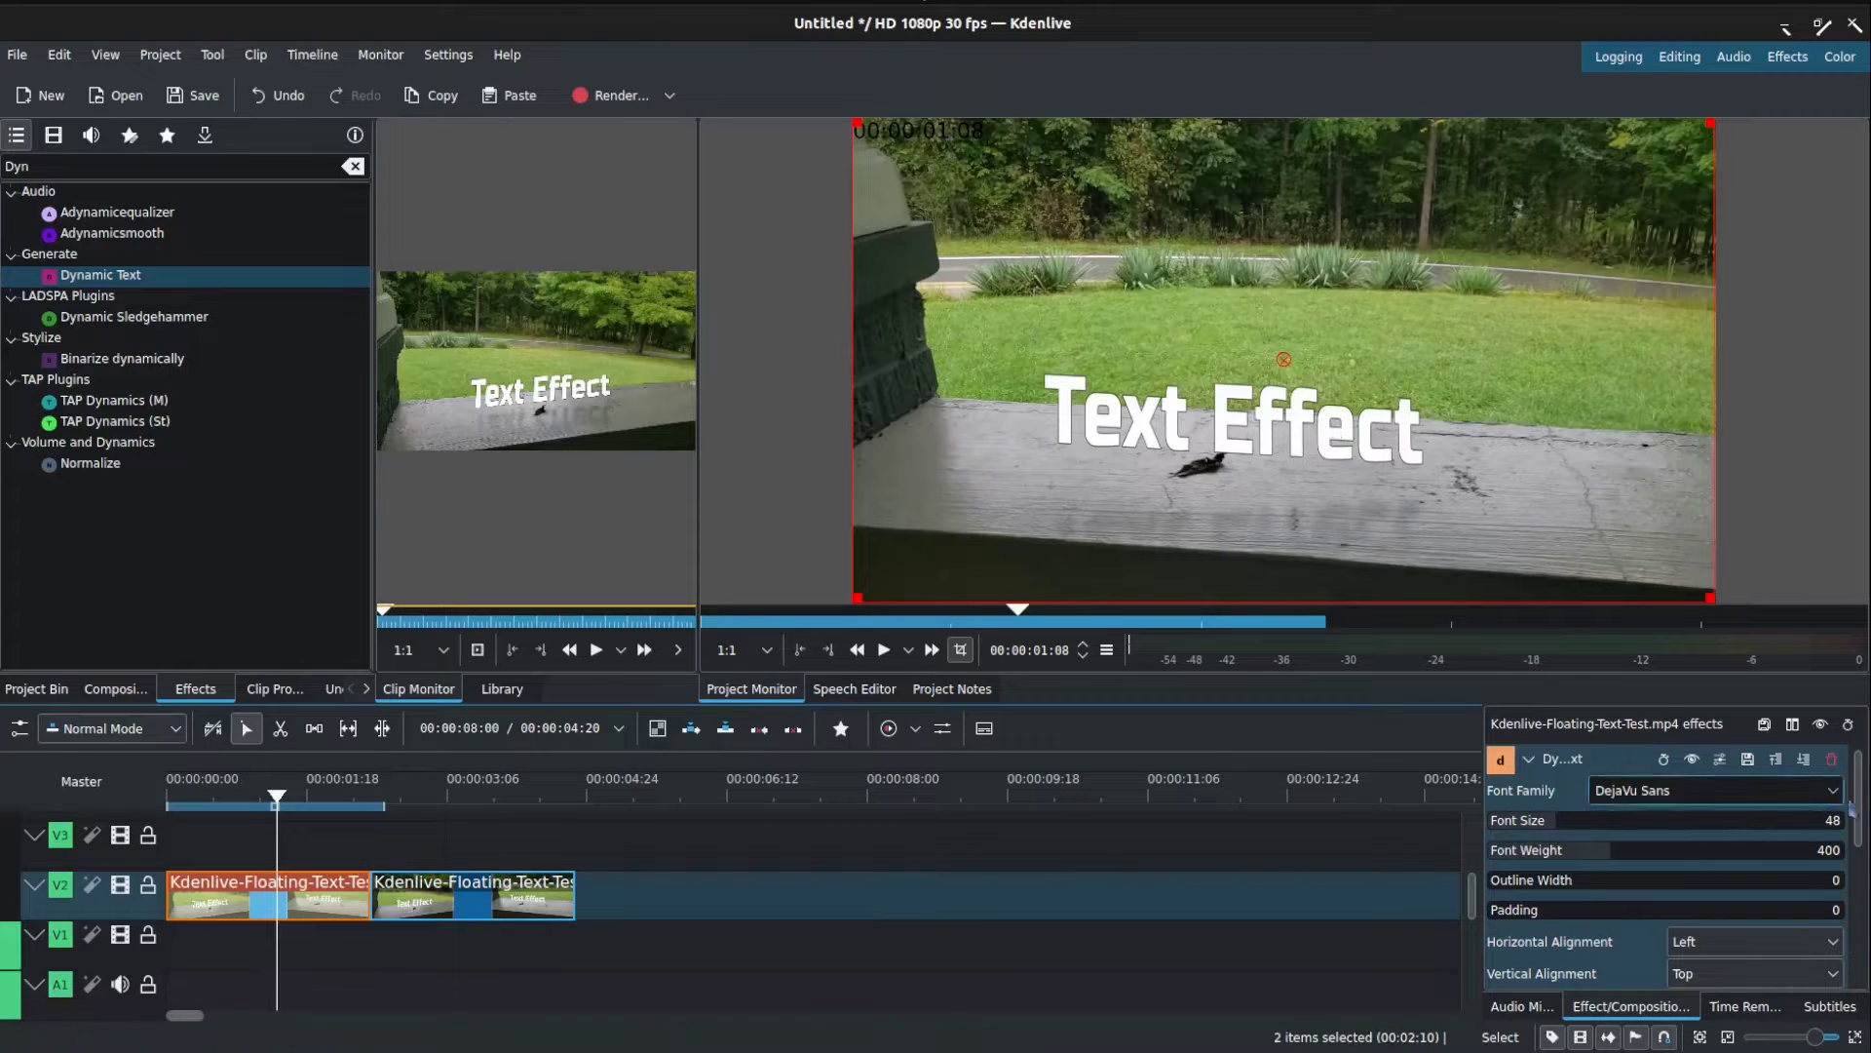
left_click_drag(1859, 797, 1858, 942)
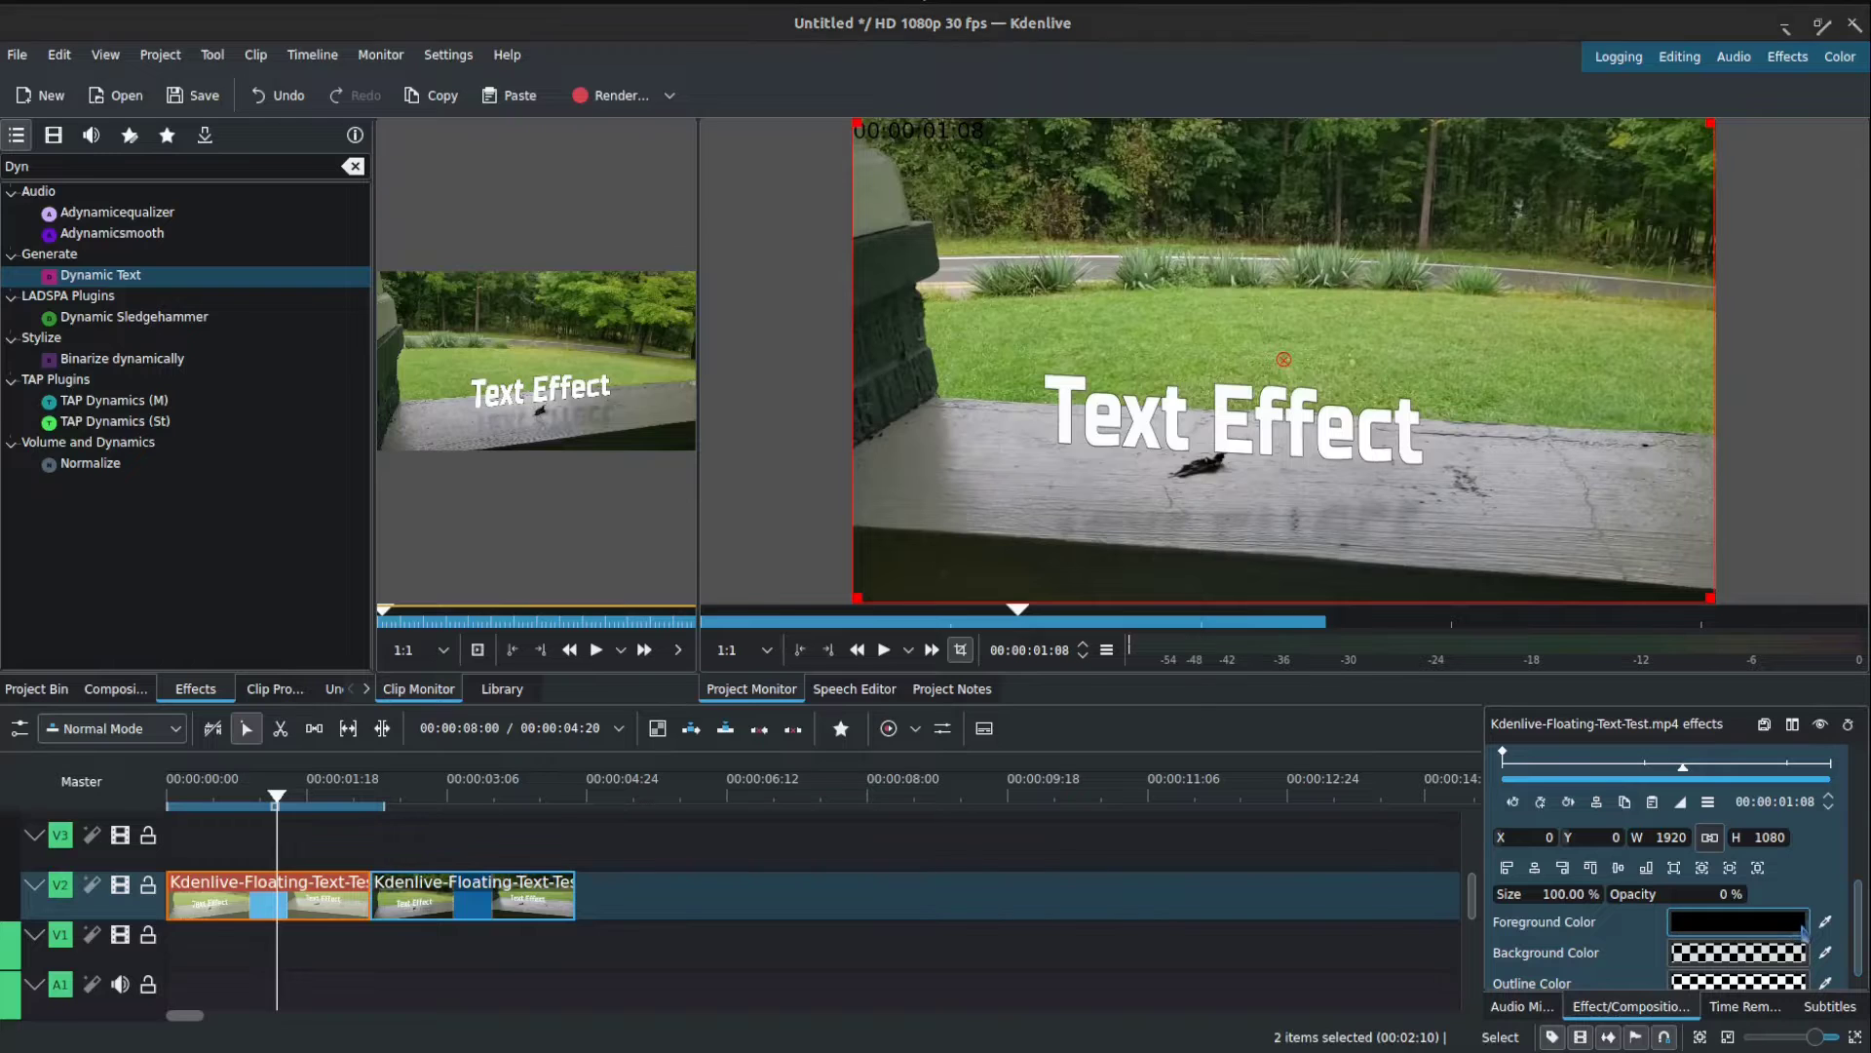
Step: Change the Dynamic Text foreground colour from black to bright green
left_click(1739, 921)
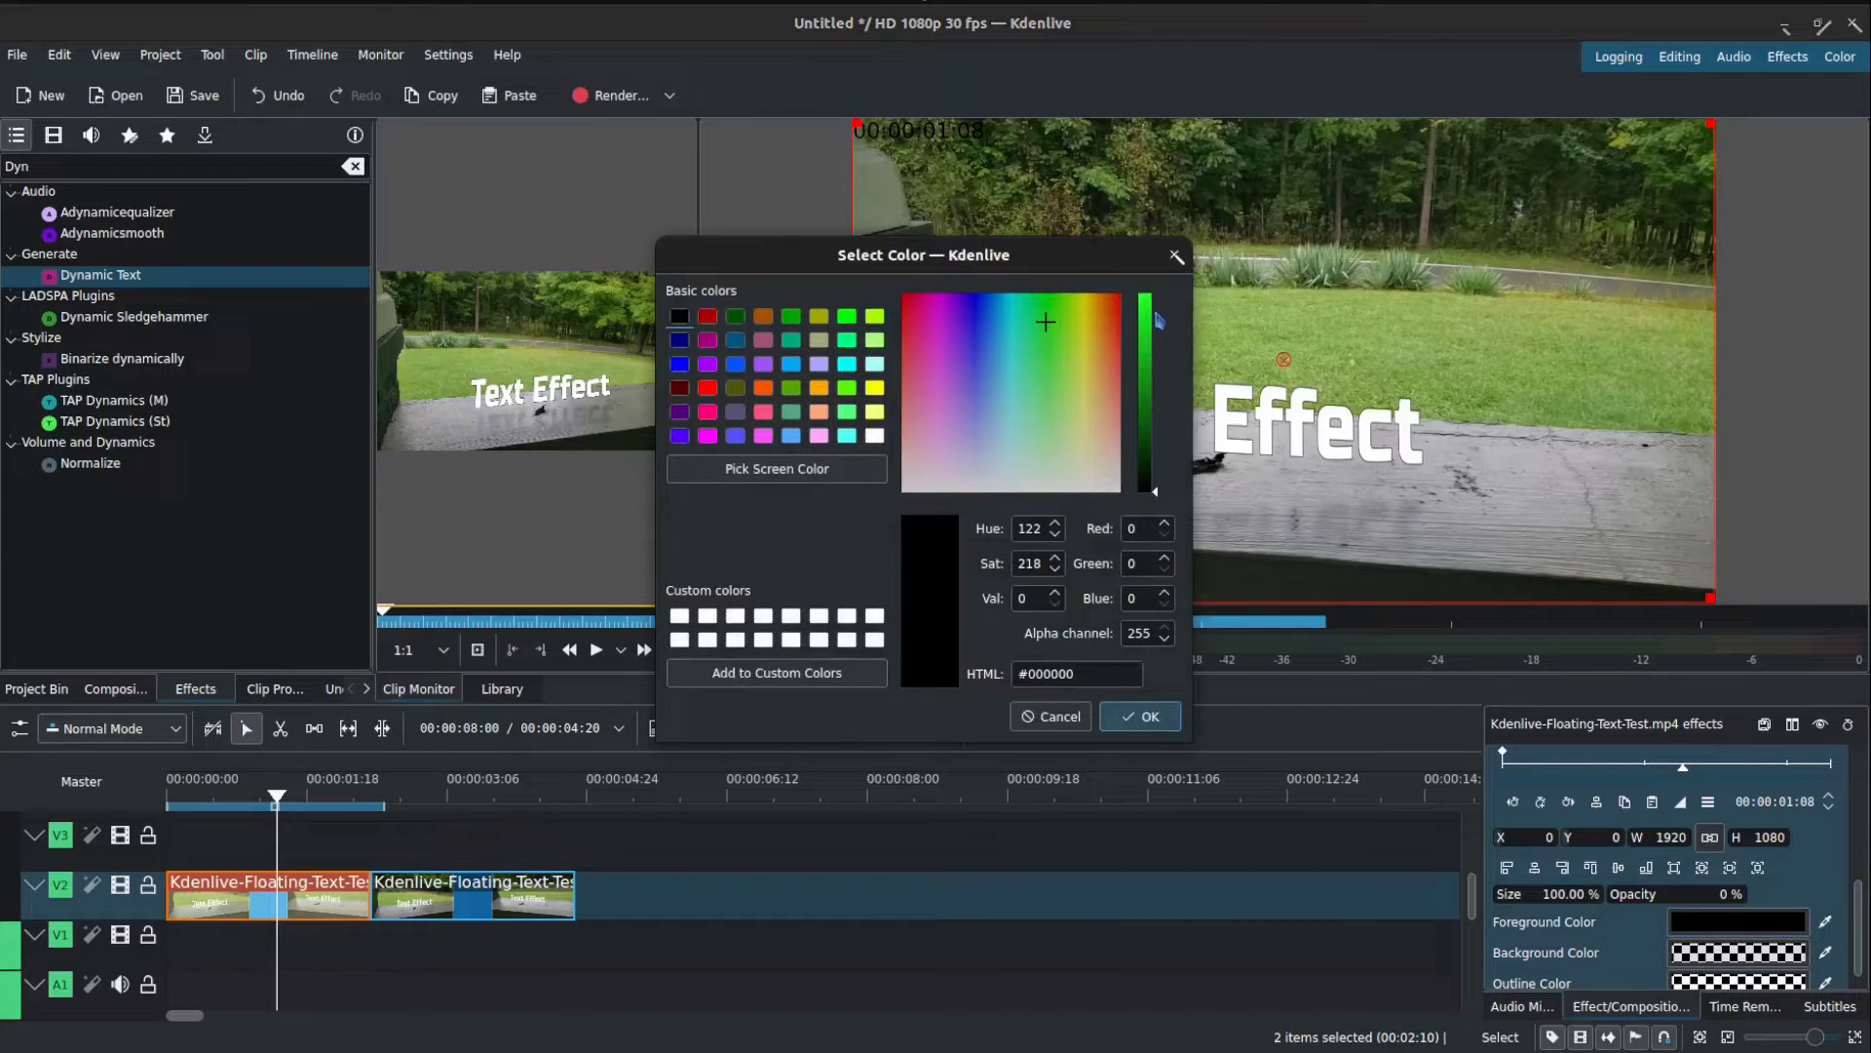
left_click(1146, 312)
left_click(1139, 717)
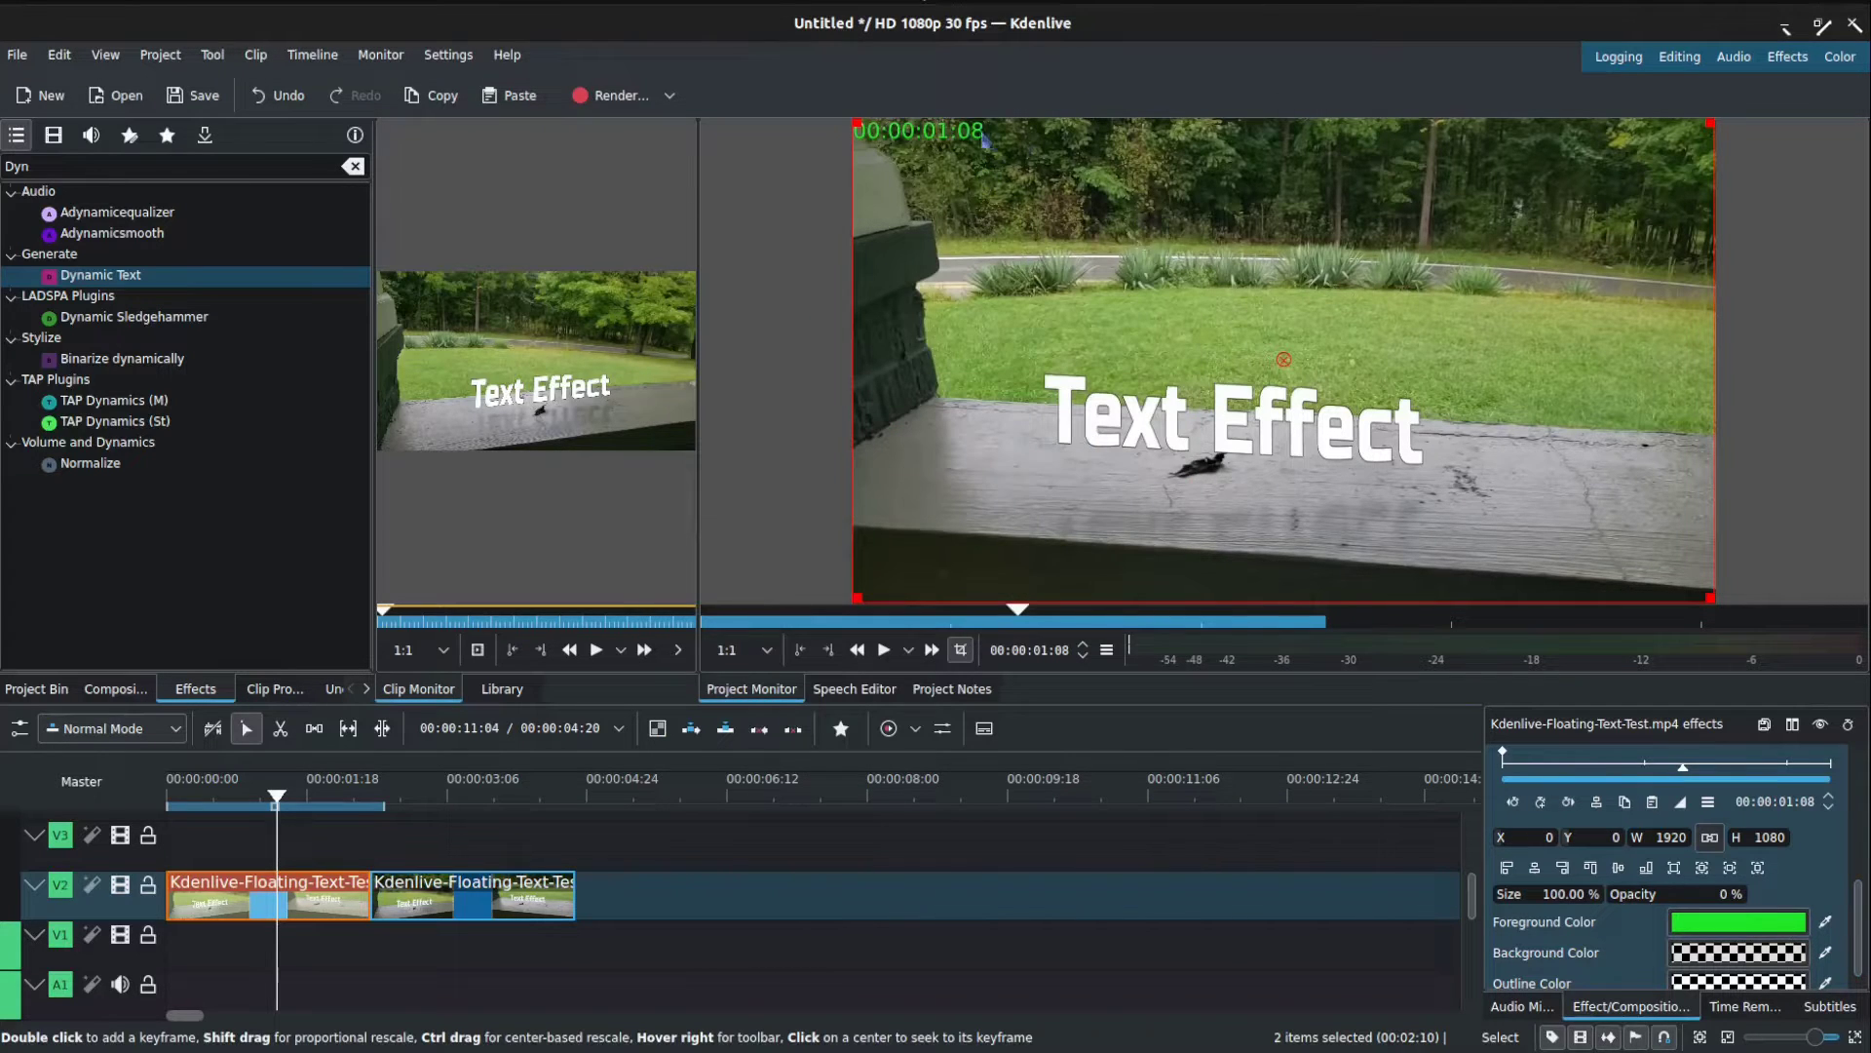
scroll(1682, 877, "down", 5)
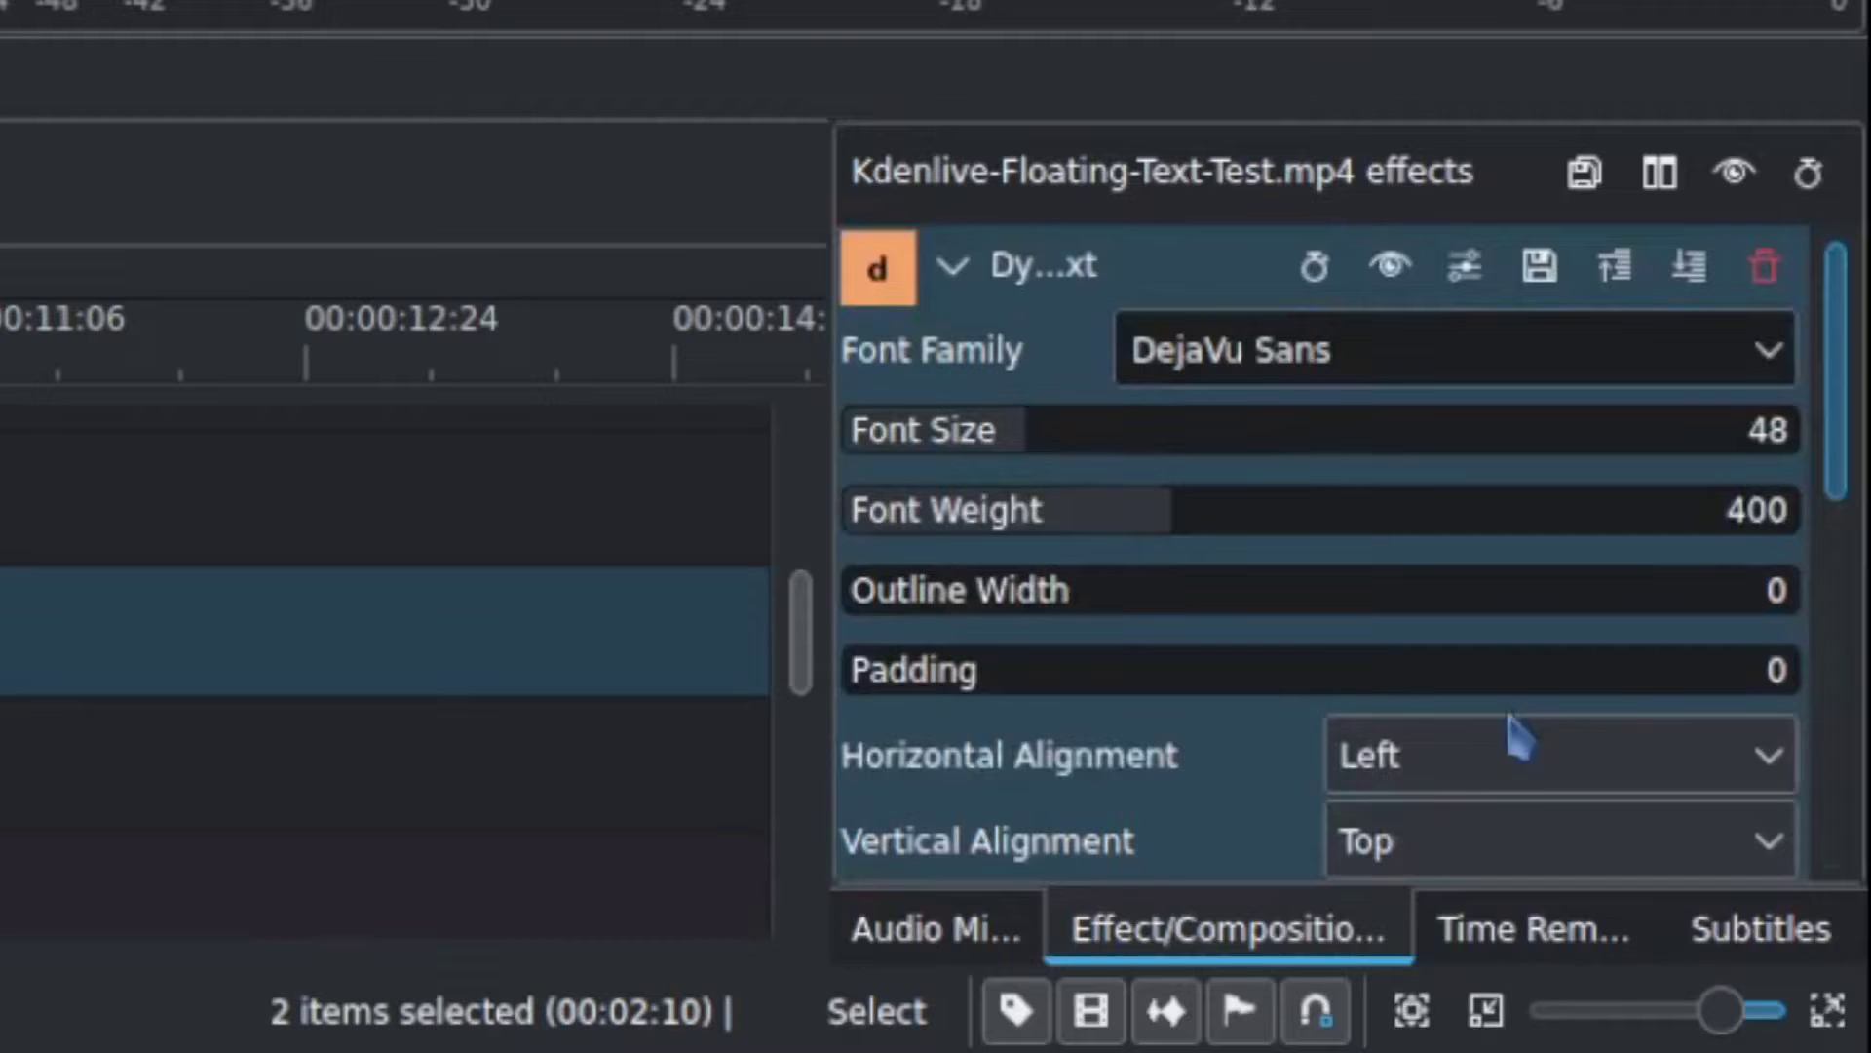
Step: Set Horizontal Alignment to Center, leave Vertical Alignment on Top, and reach the #timecode# text field
left_click(1517, 753)
left_click(1477, 884)
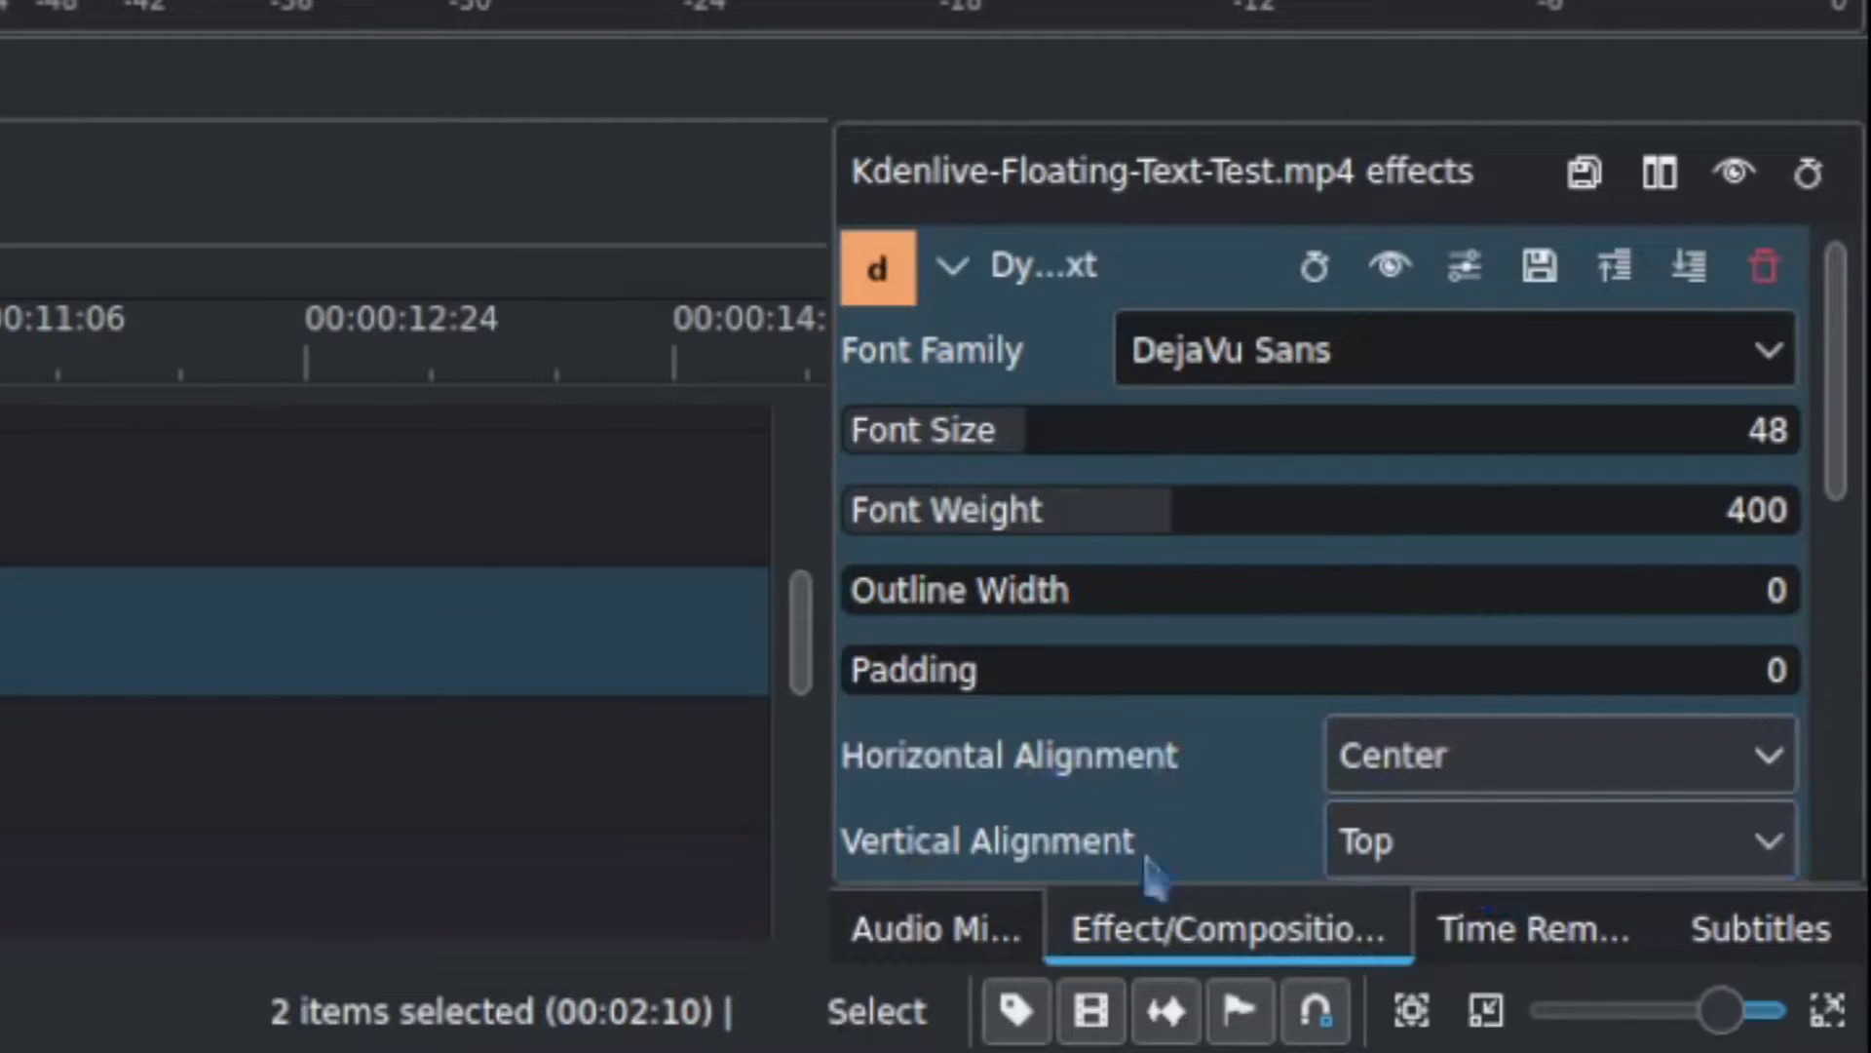
left_click(1521, 841)
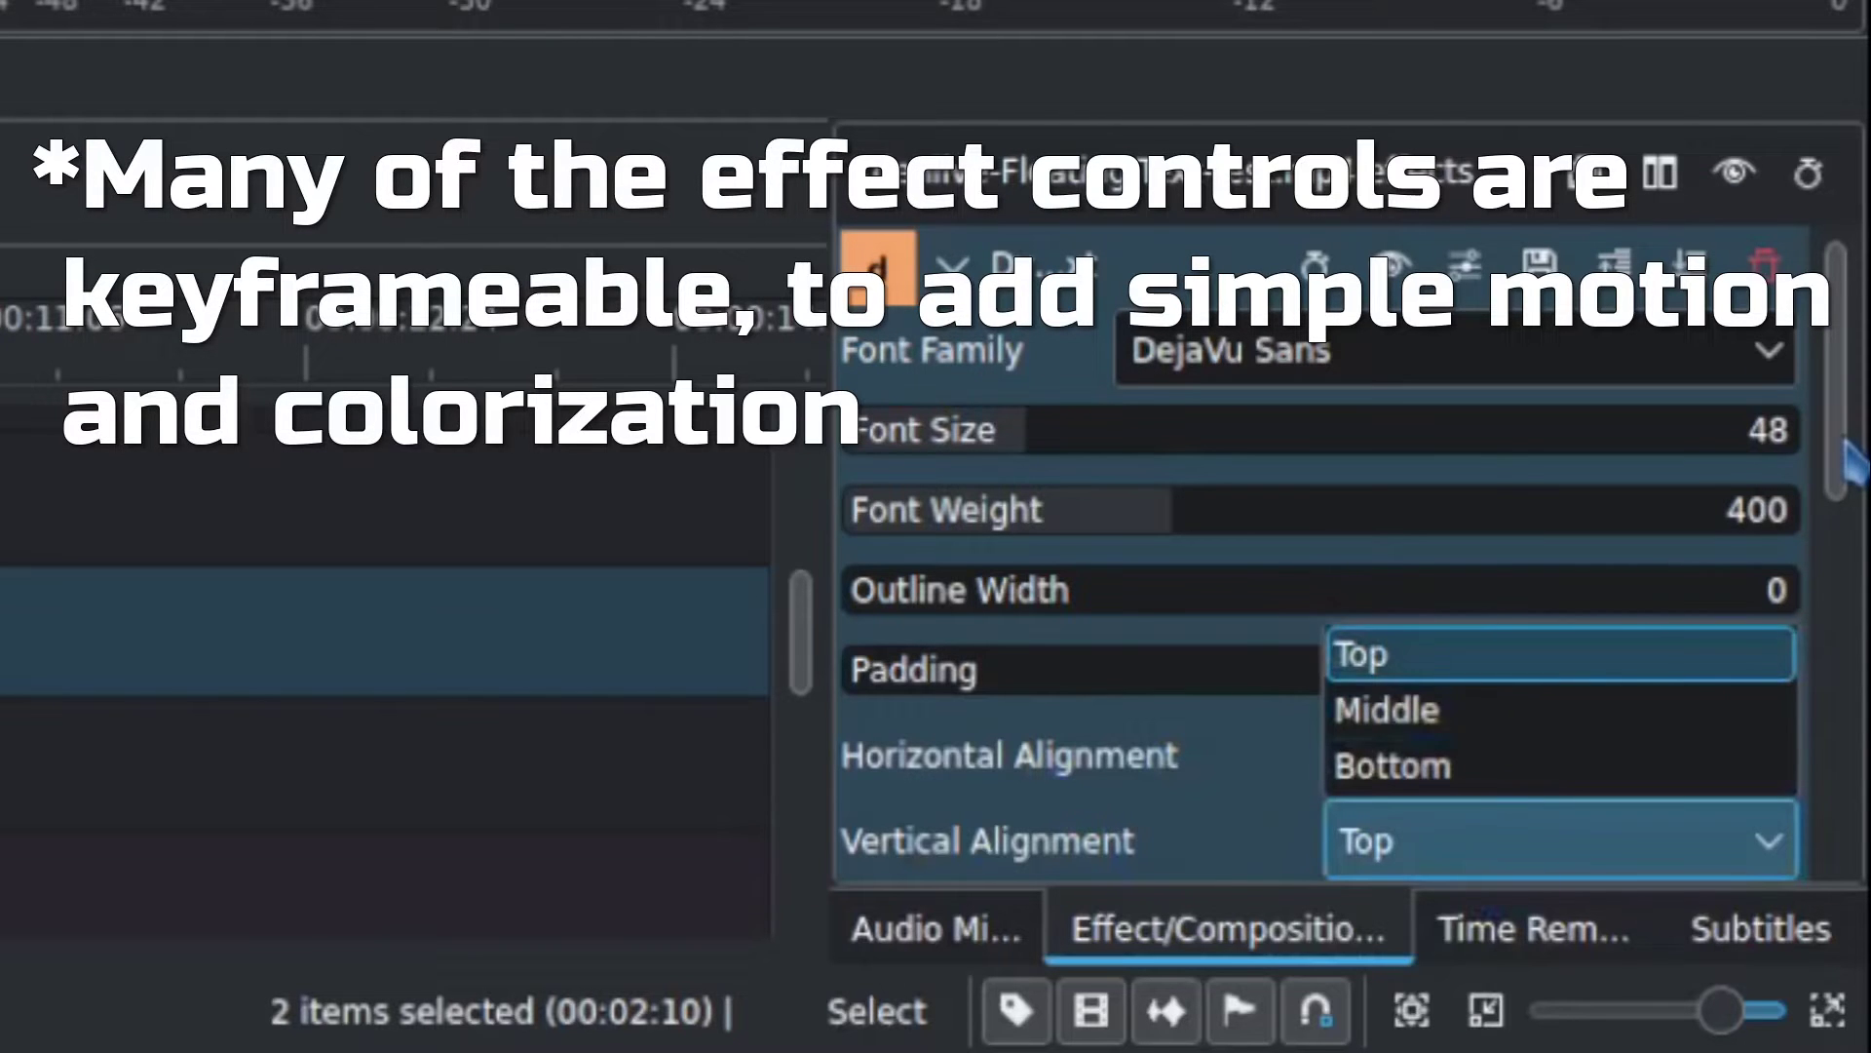
left_click_drag(1837, 438, 1838, 827)
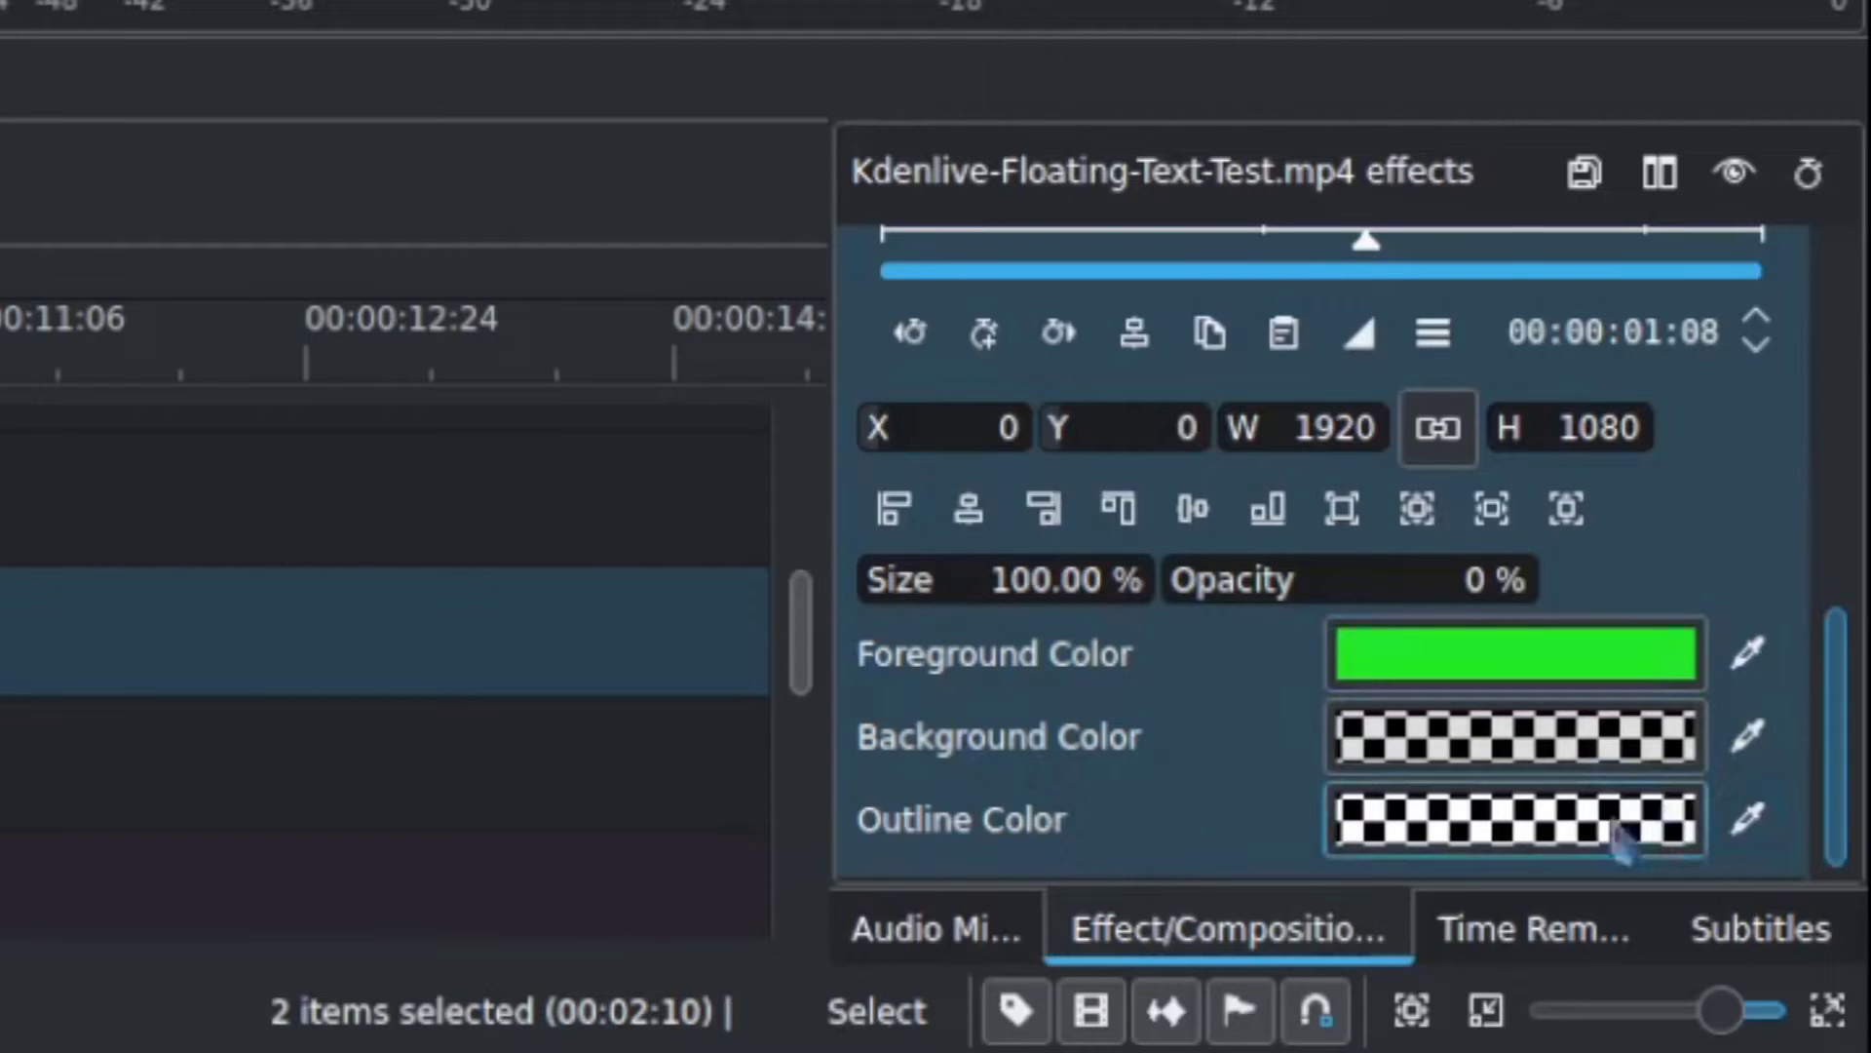
left_click_drag(1837, 761, 1838, 294)
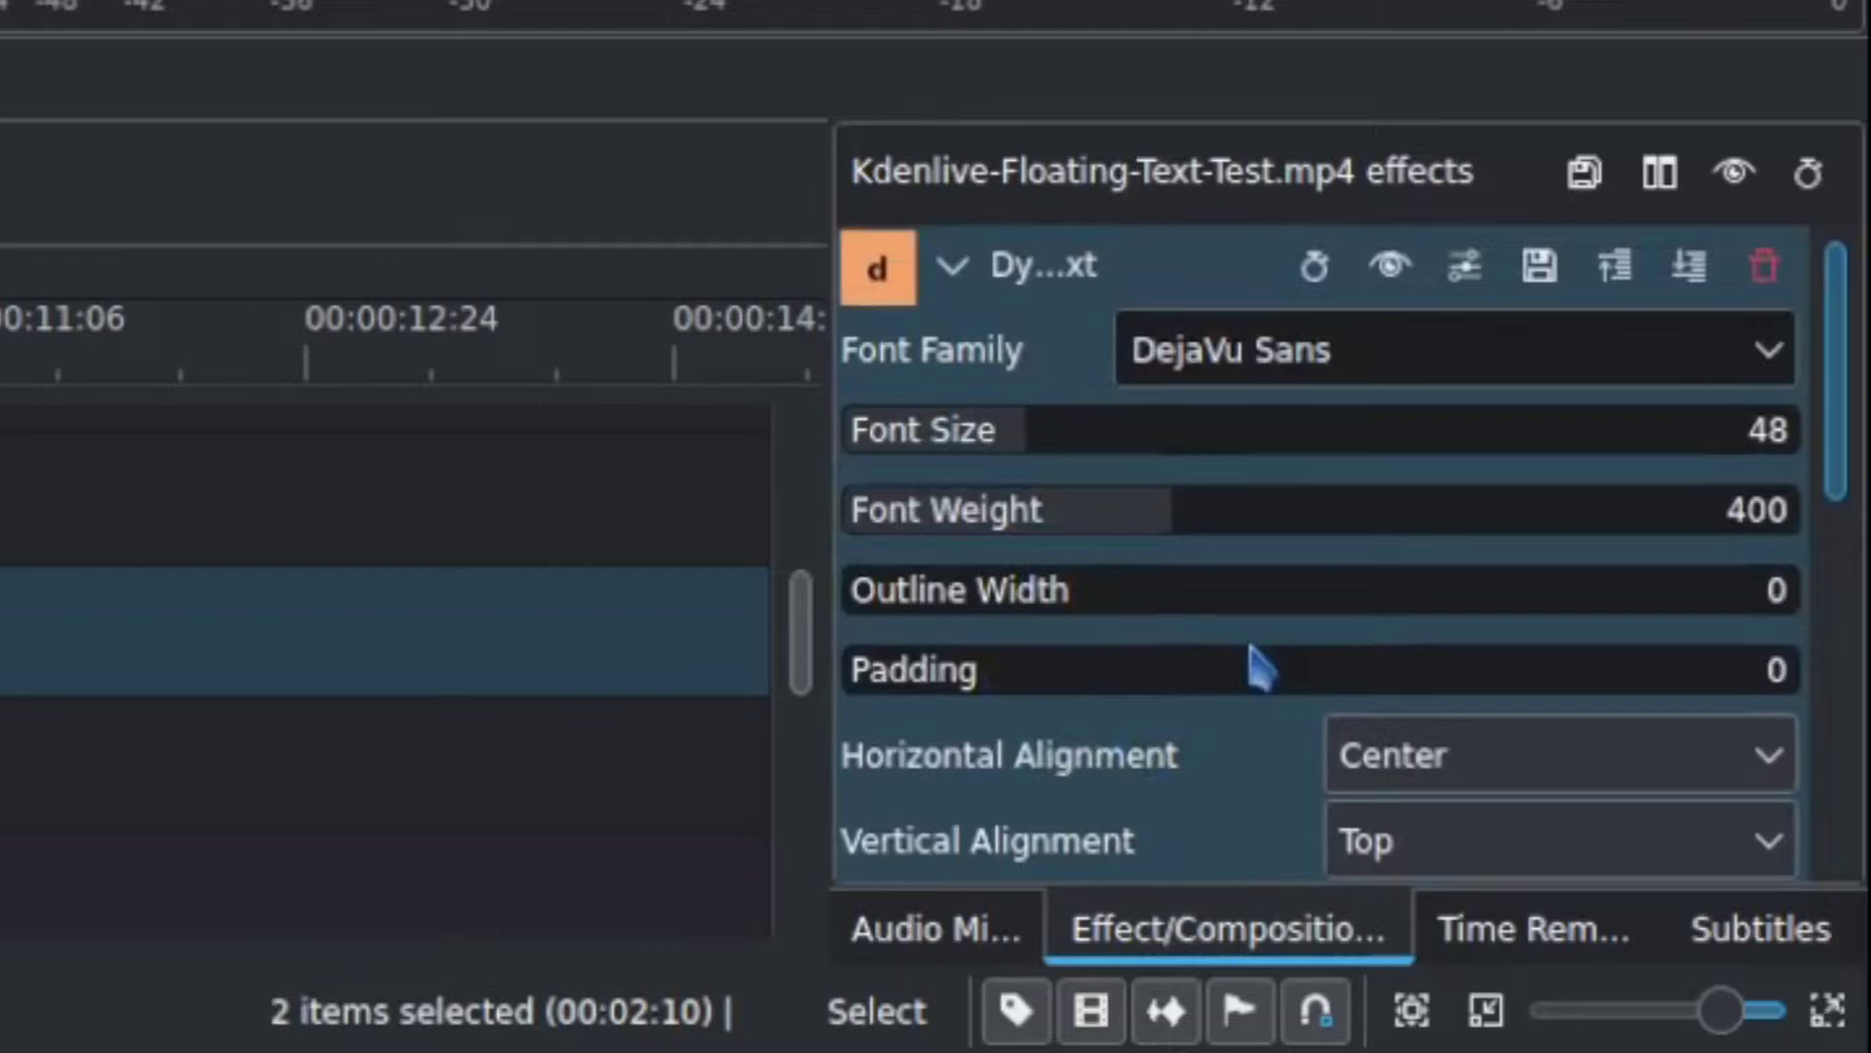
left_click(1359, 349)
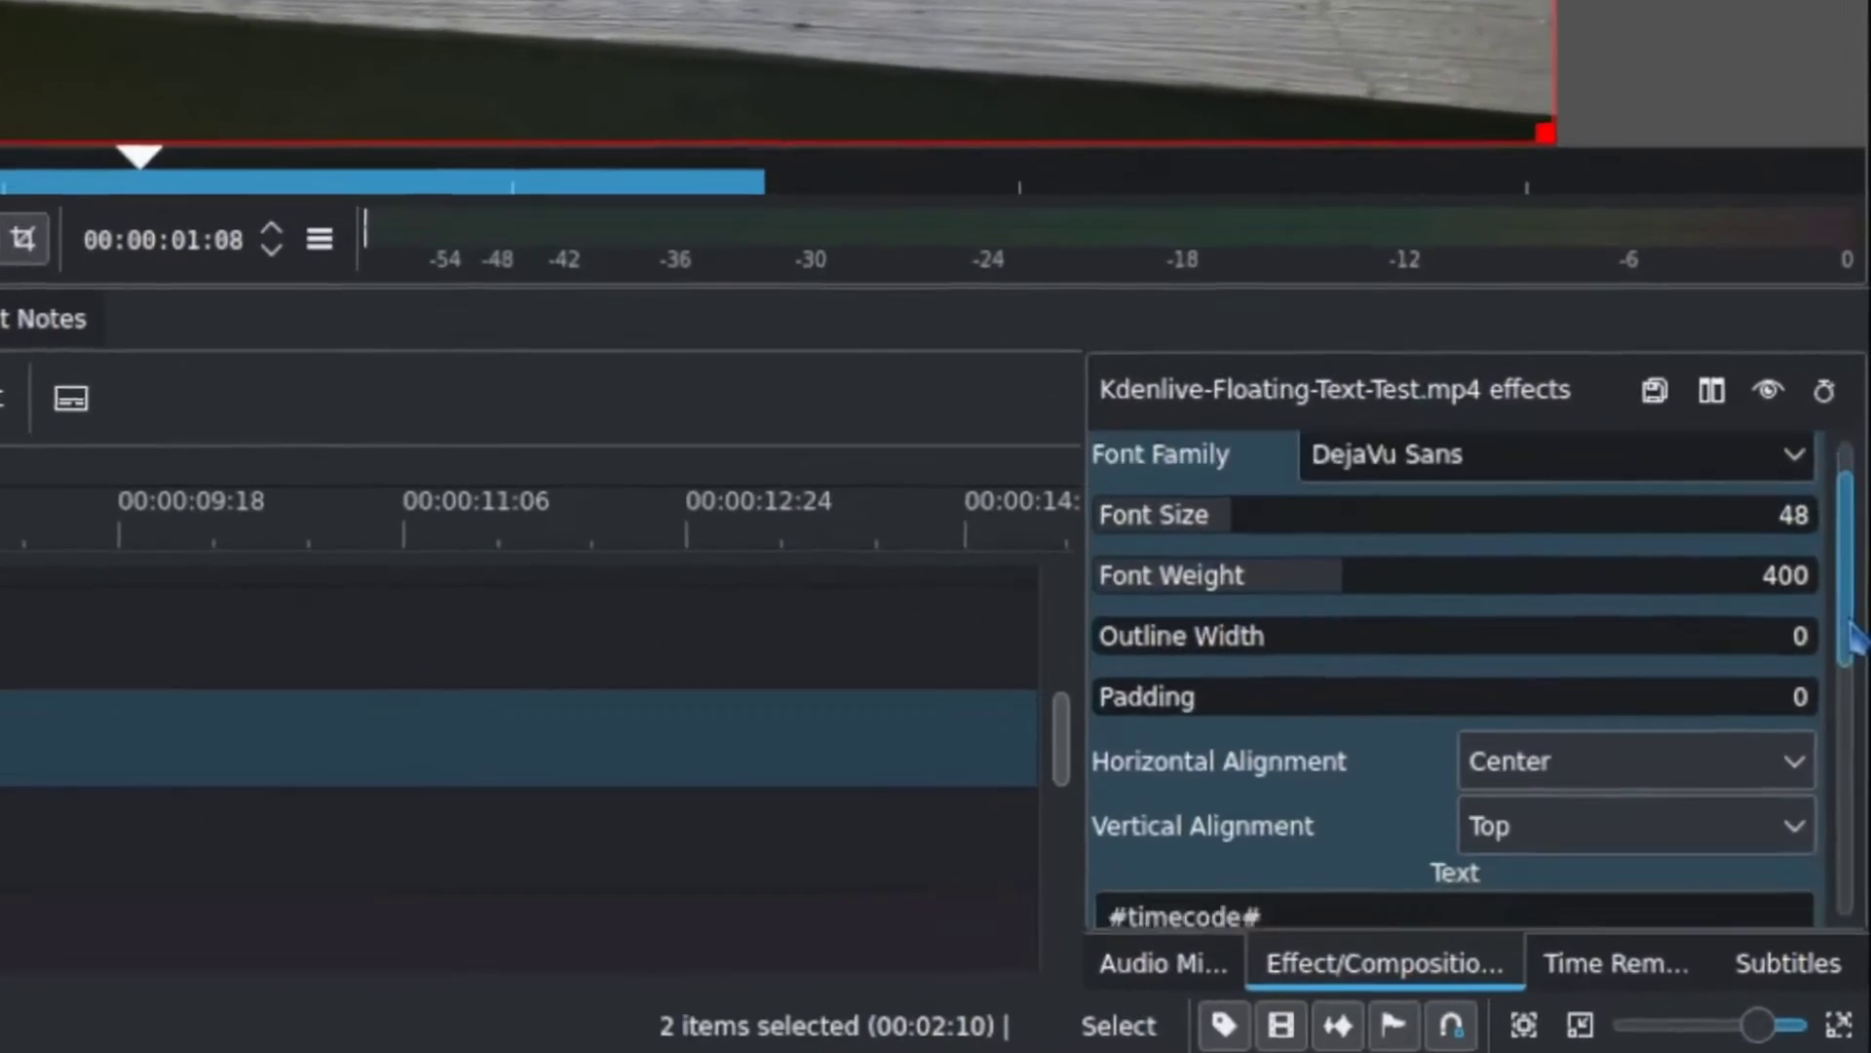
scroll(1850, 637, "down", 3)
Step: Replace the #timecode# placeholder with the 'file date' keyword, rendering 2023/09/27
left_click(1126, 640)
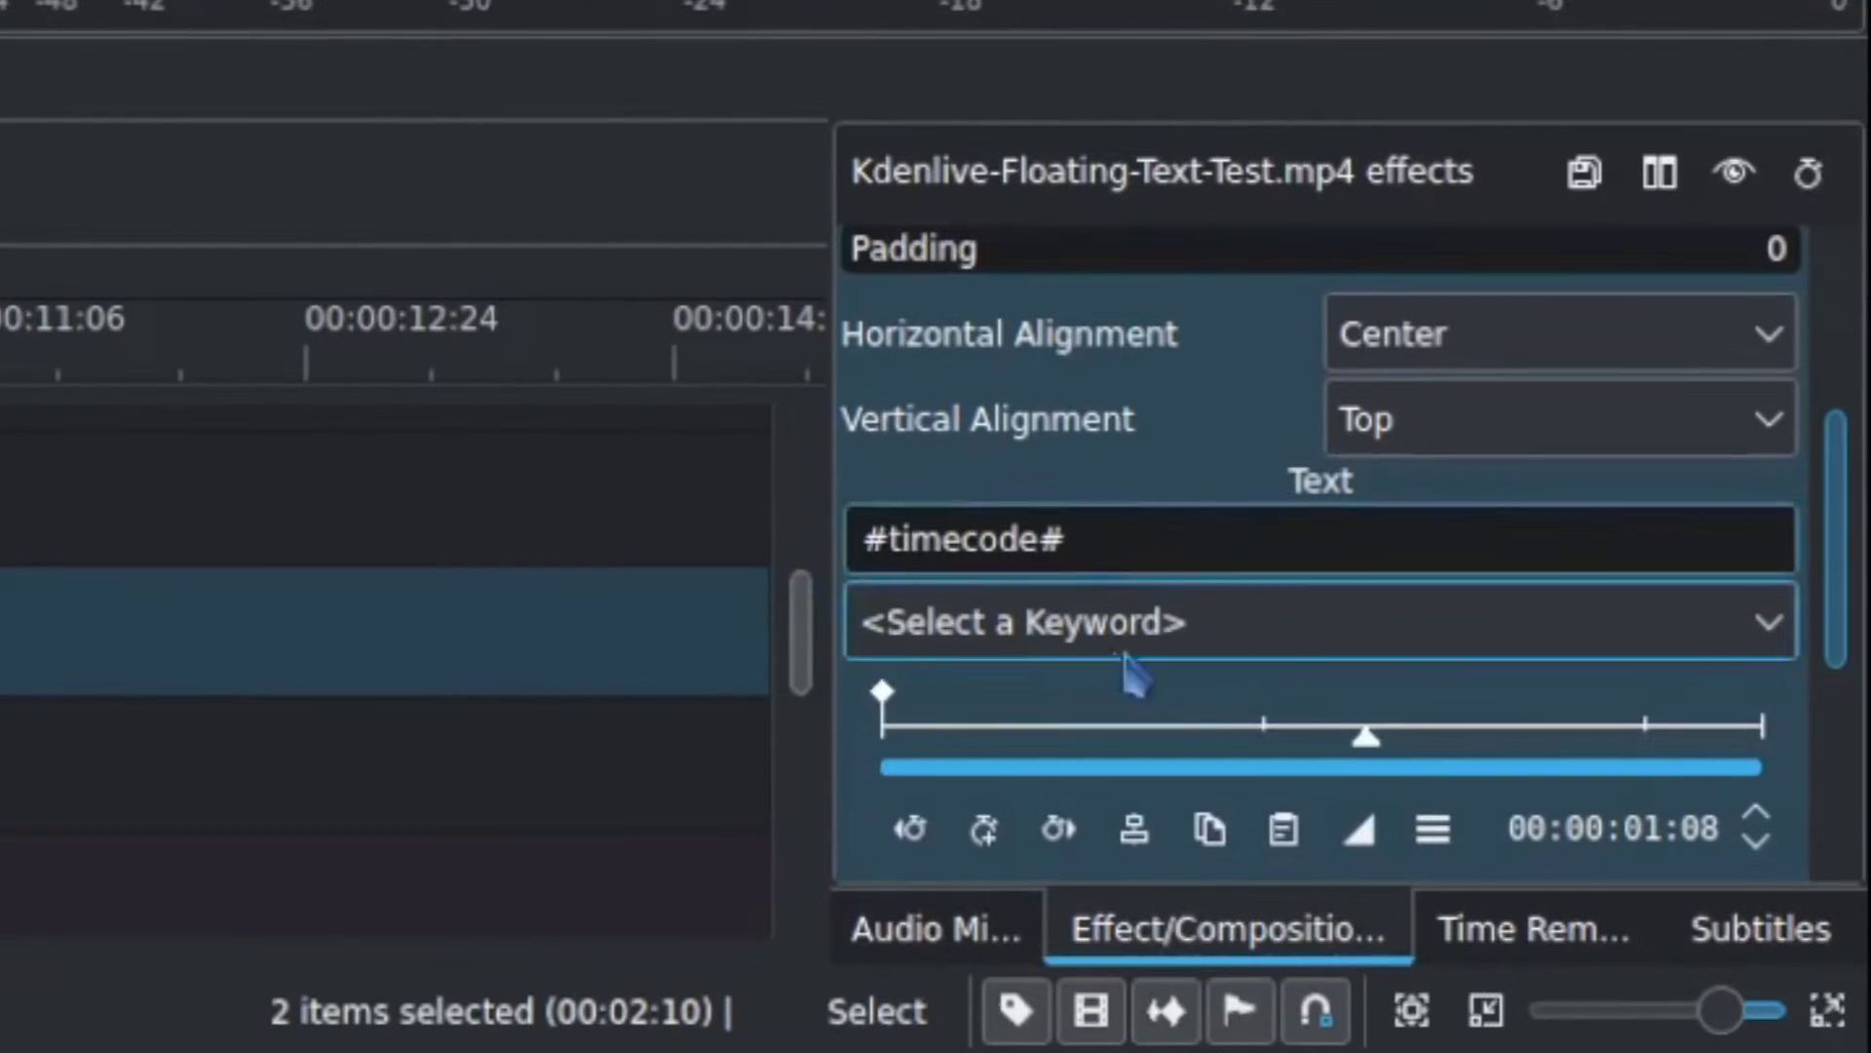
left_click(1067, 538)
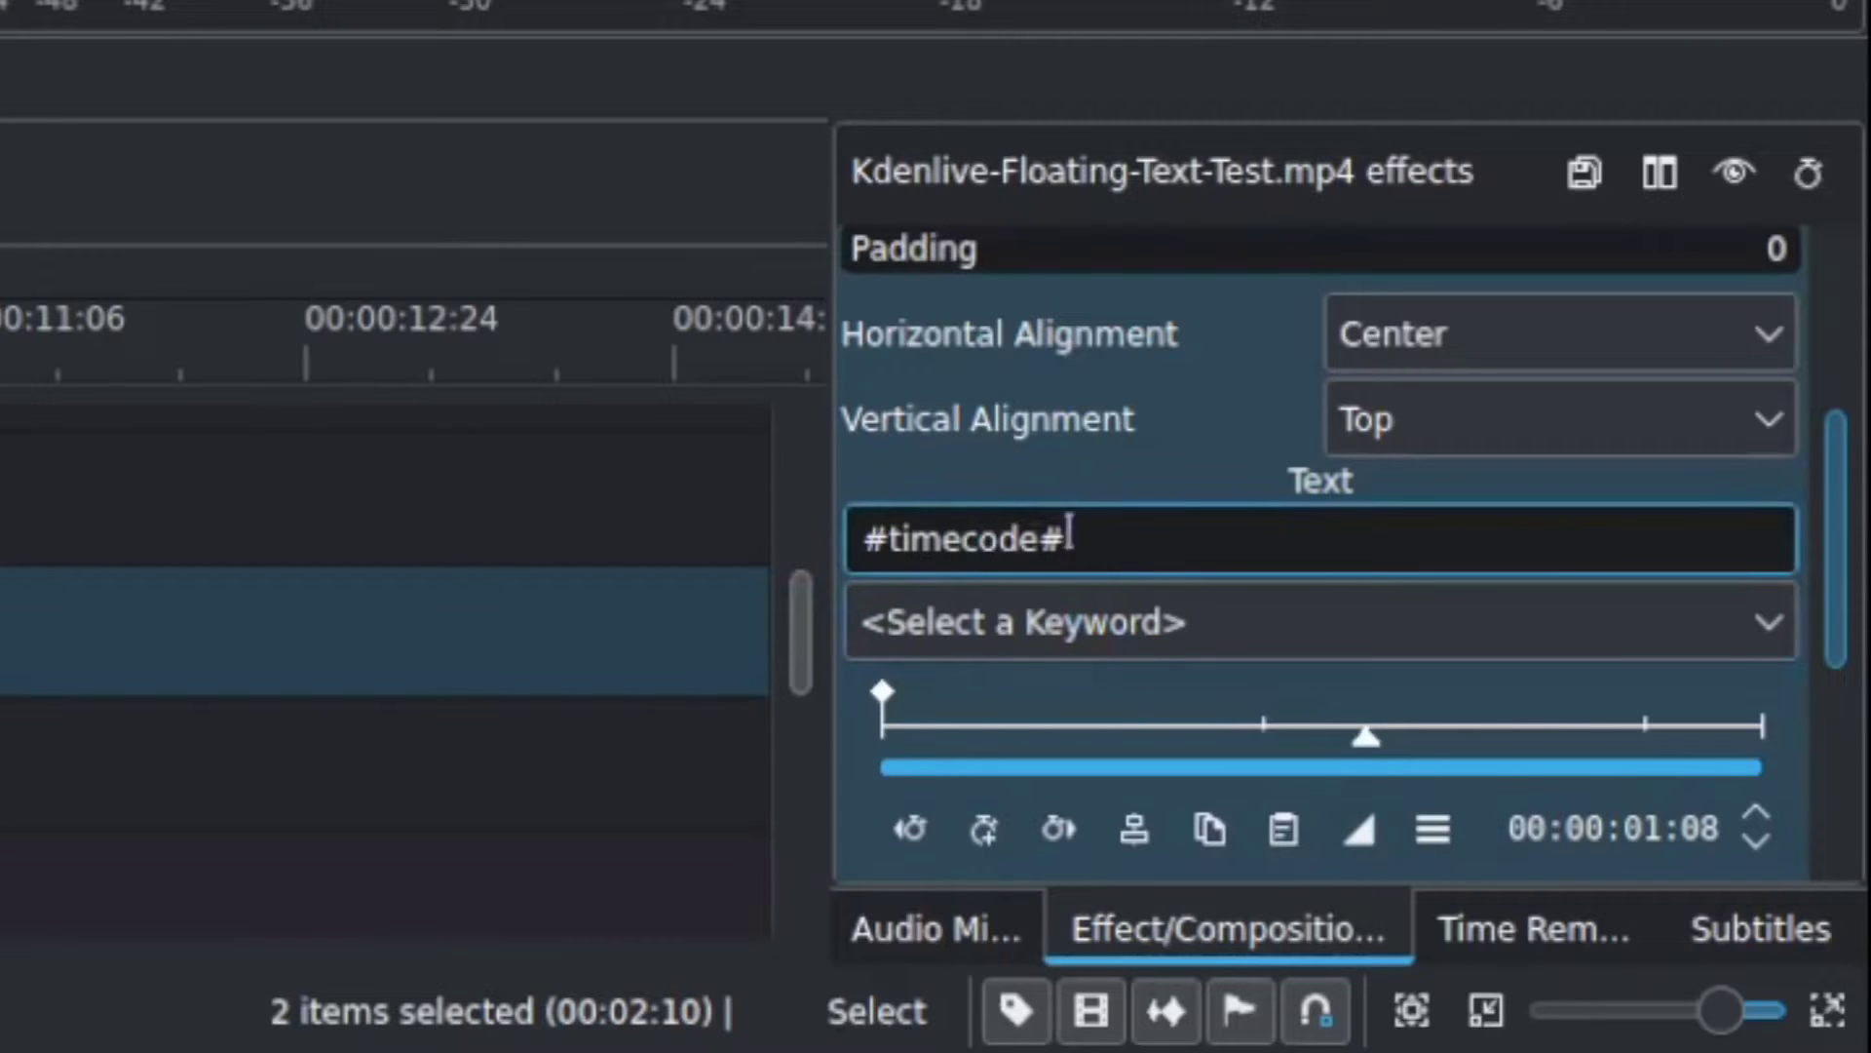
left_click_drag(1229, 540, 504, 524)
key("Delete")
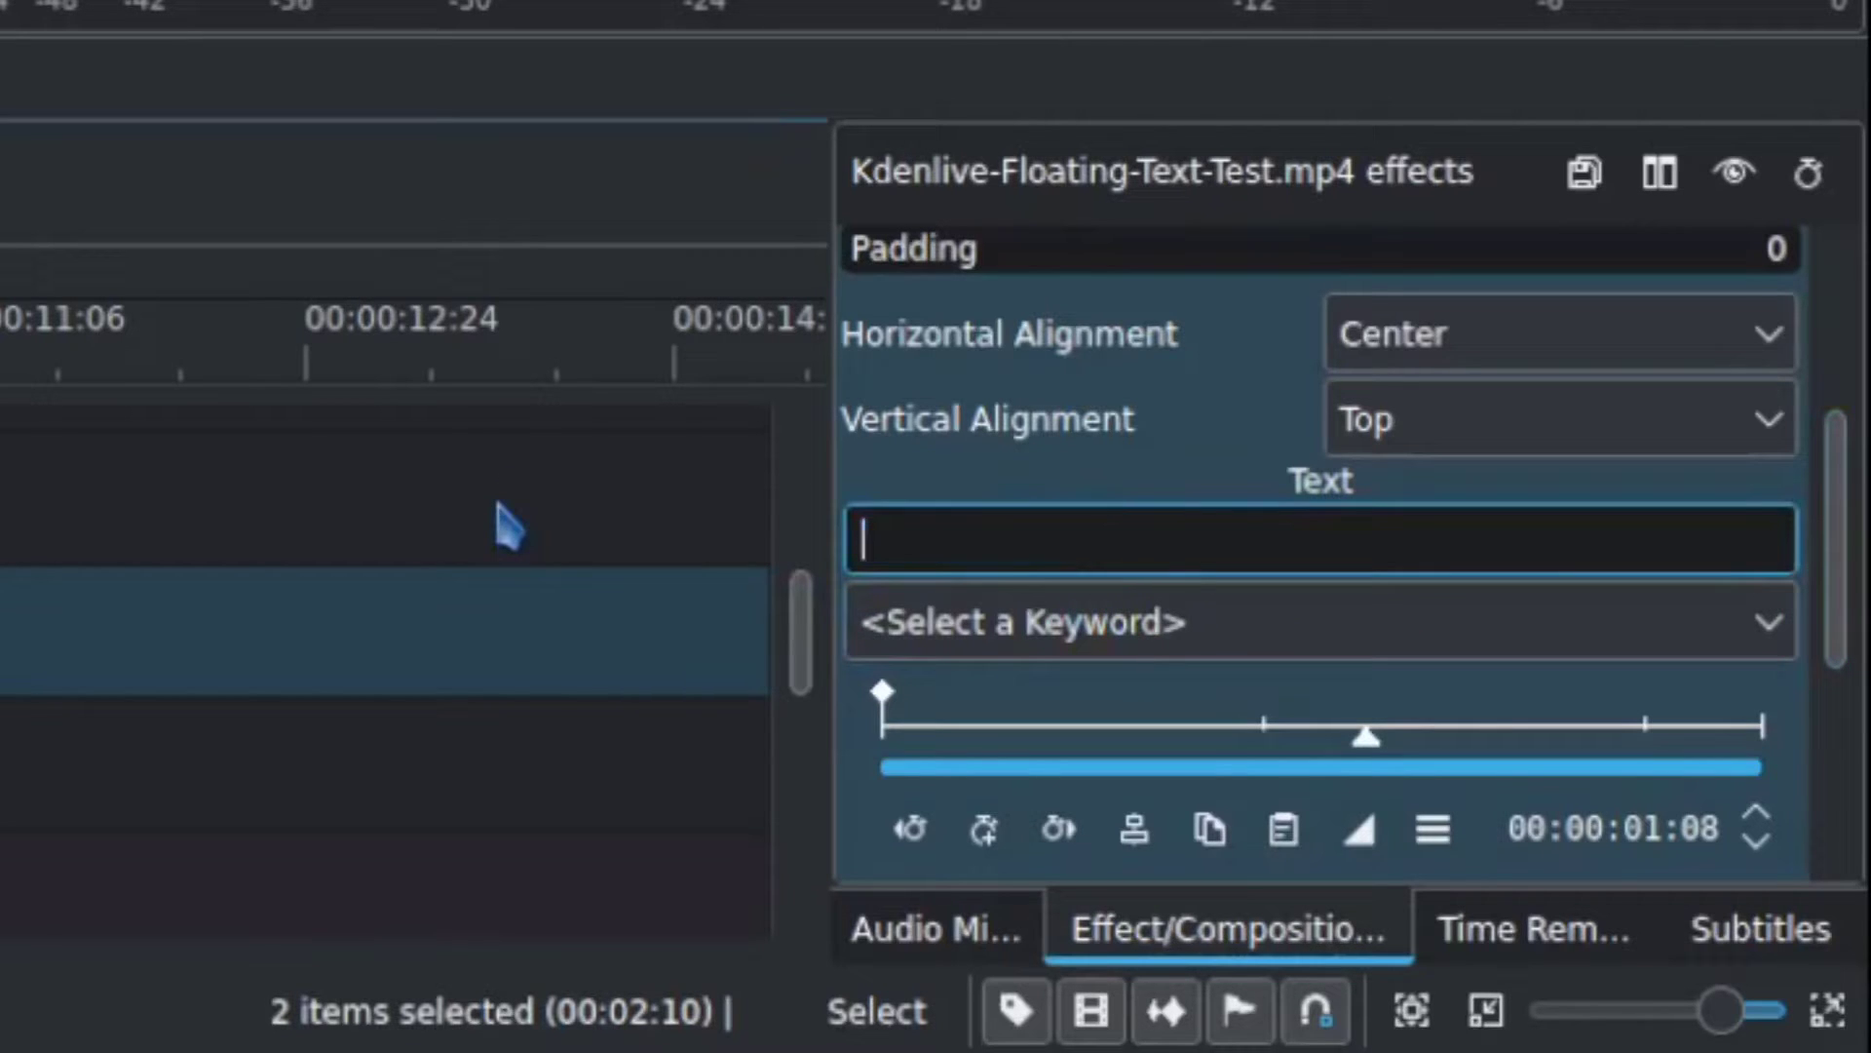
left_click(1184, 621)
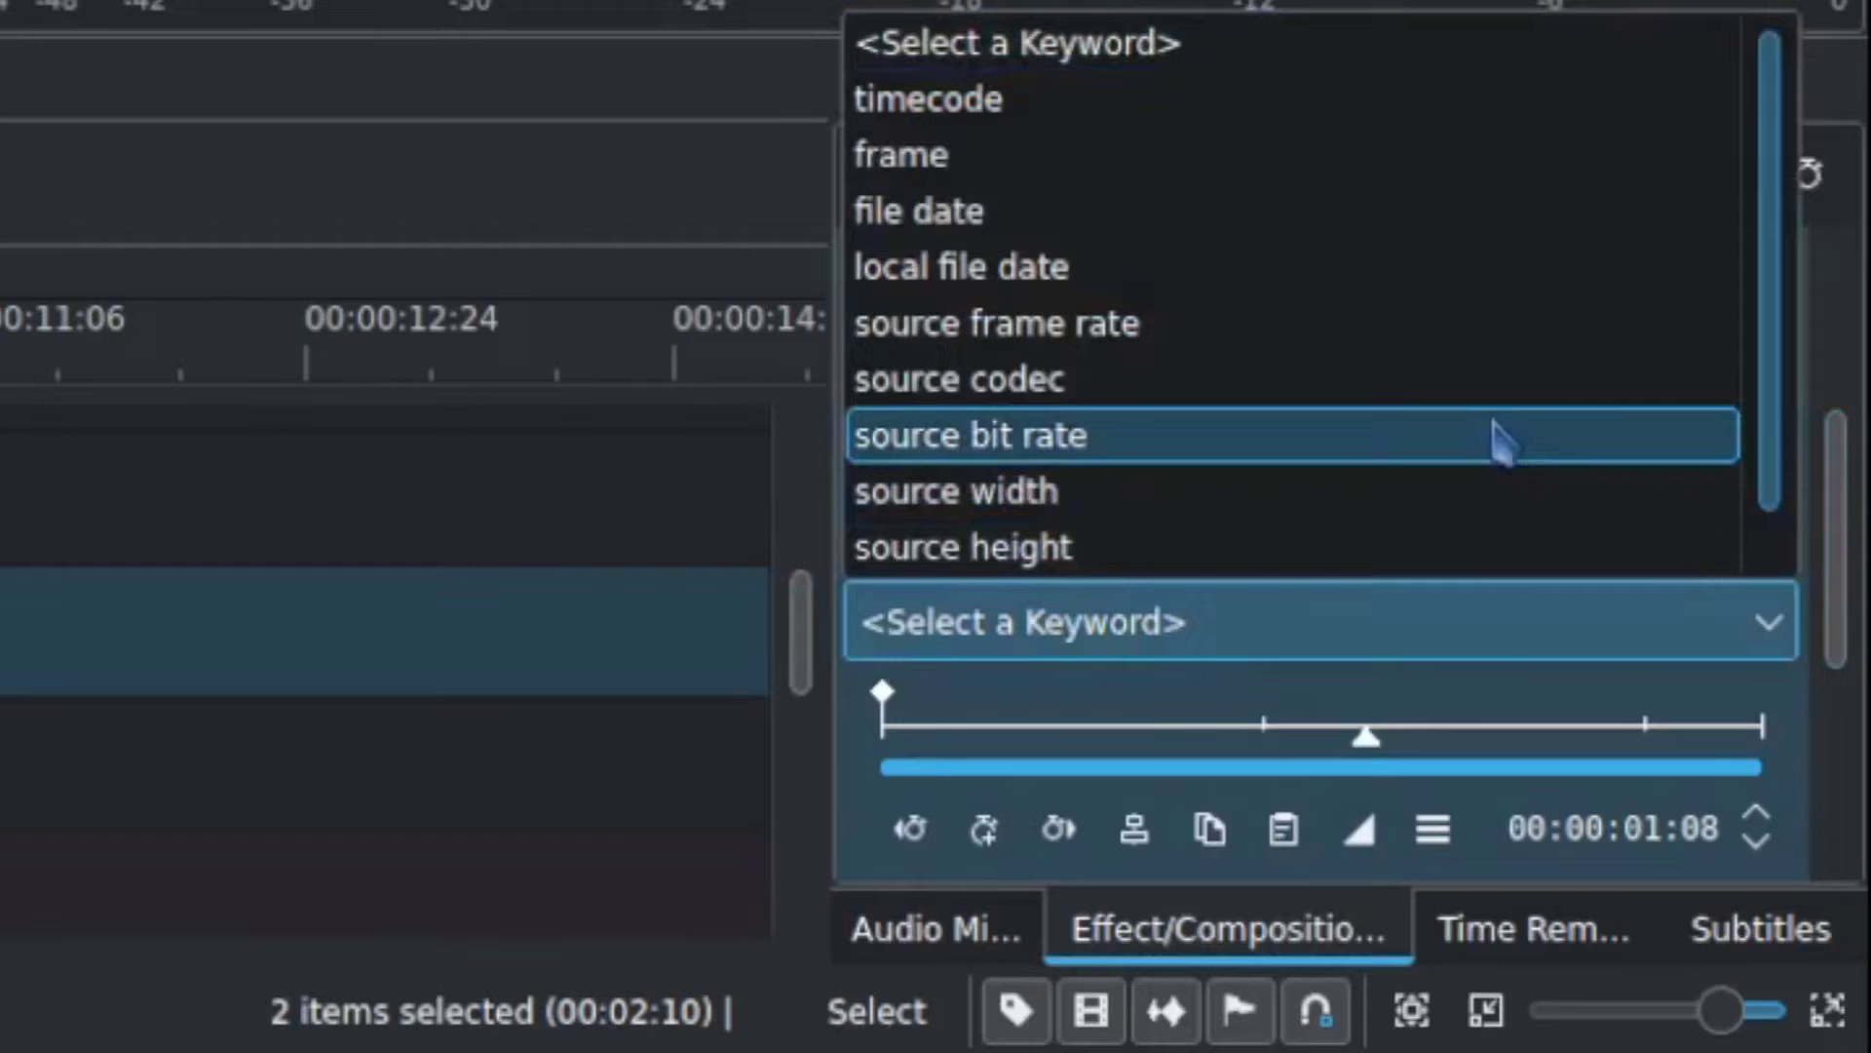
scroll(1784, 377, "down", 1)
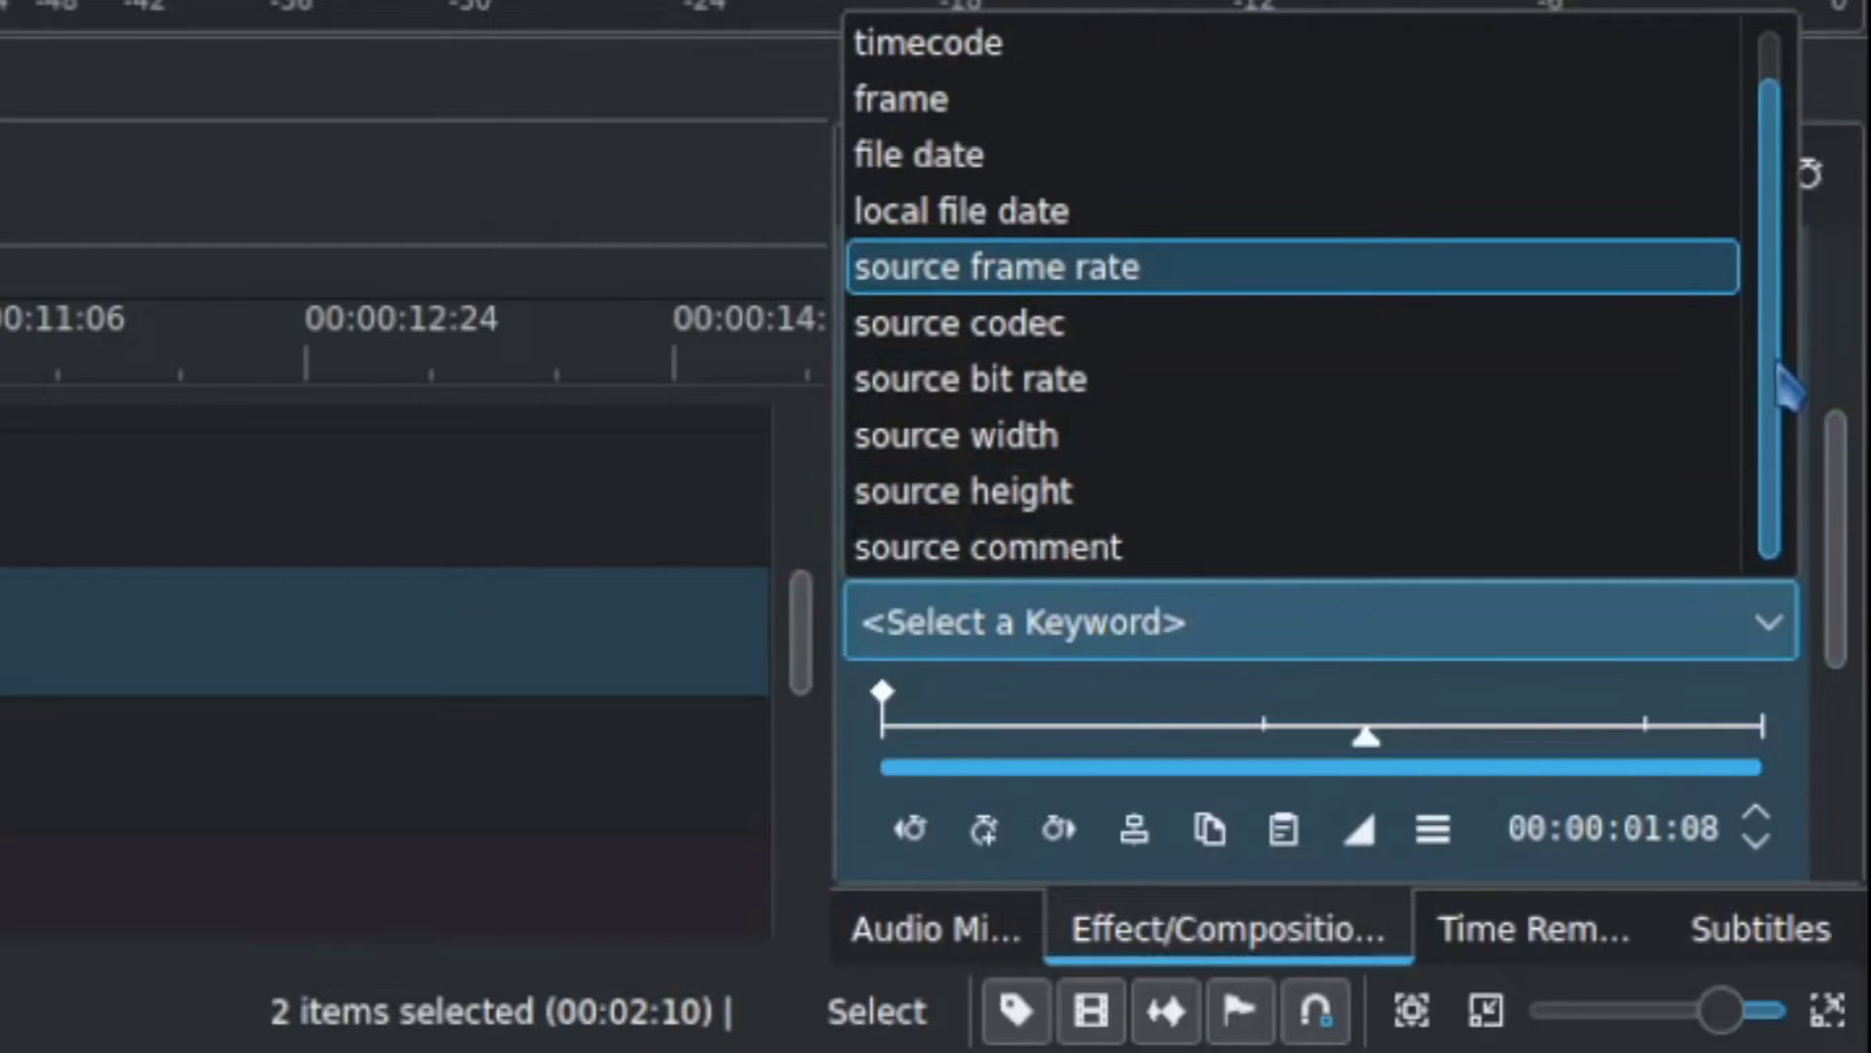
scroll(1787, 377, "up", 1)
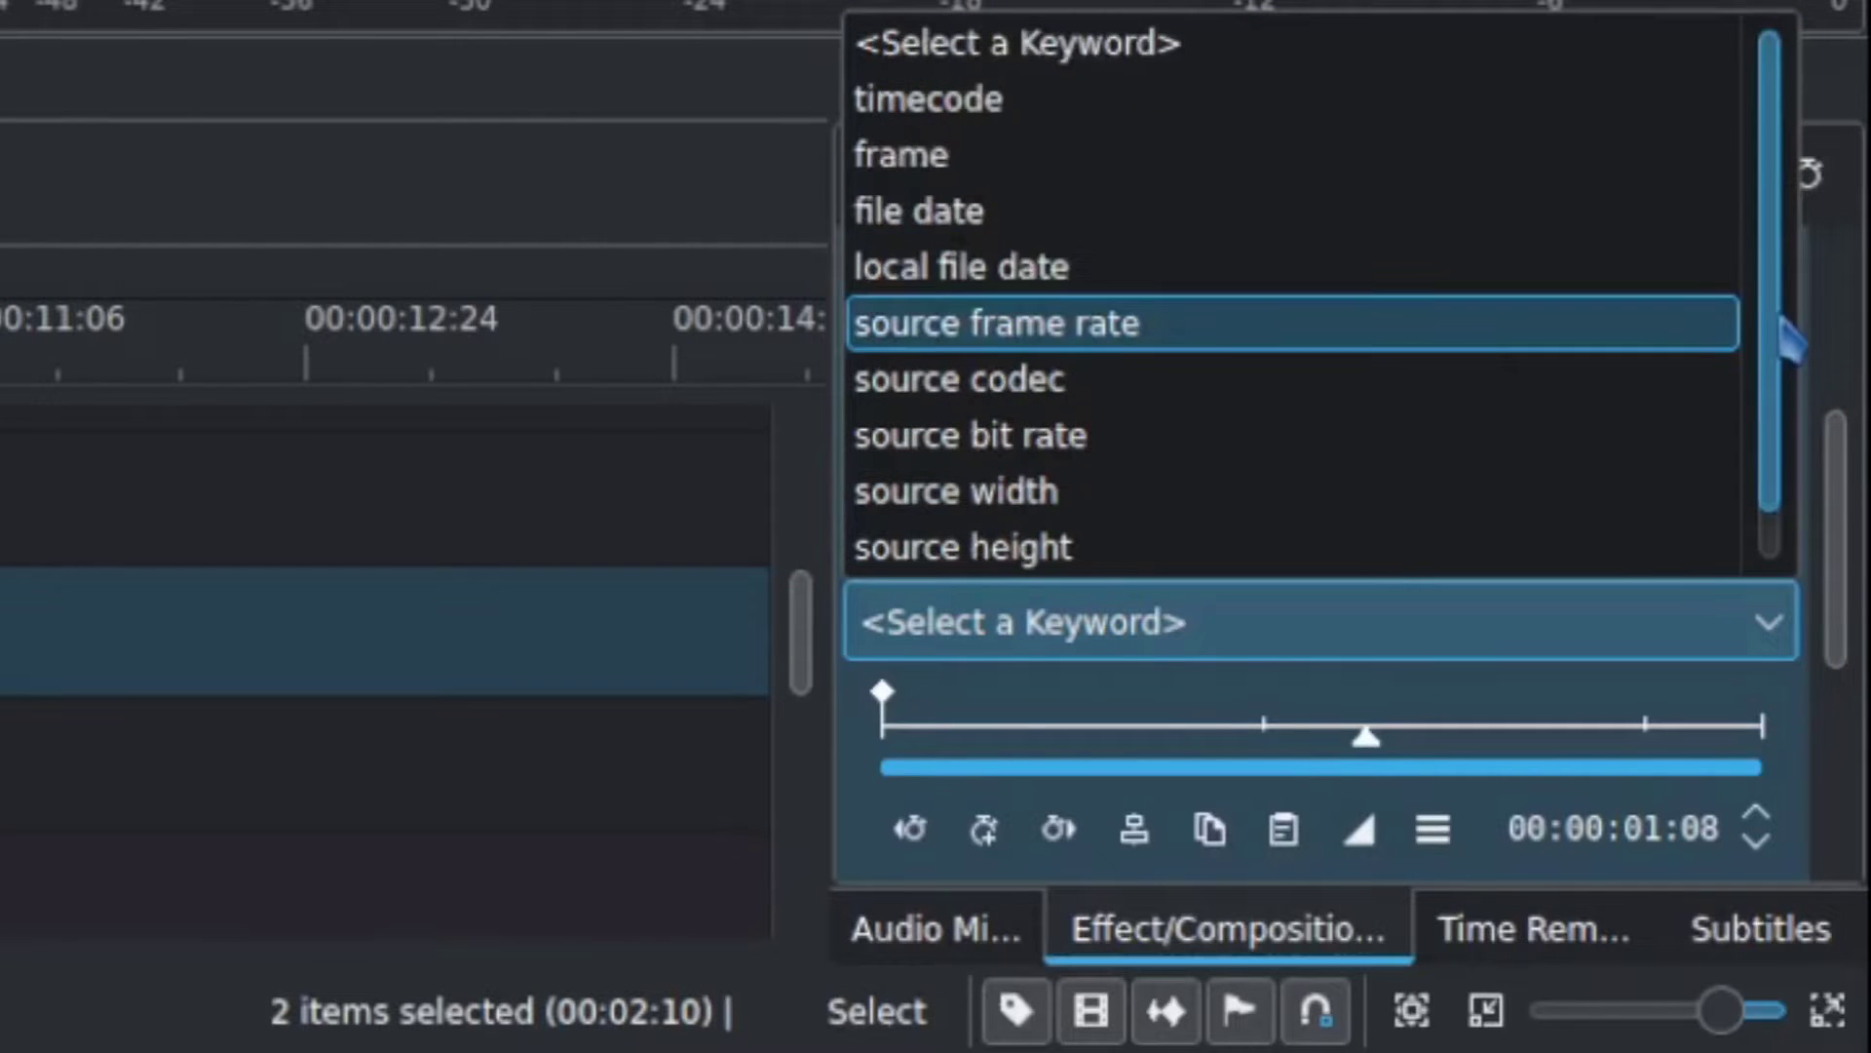
left_click(1075, 234)
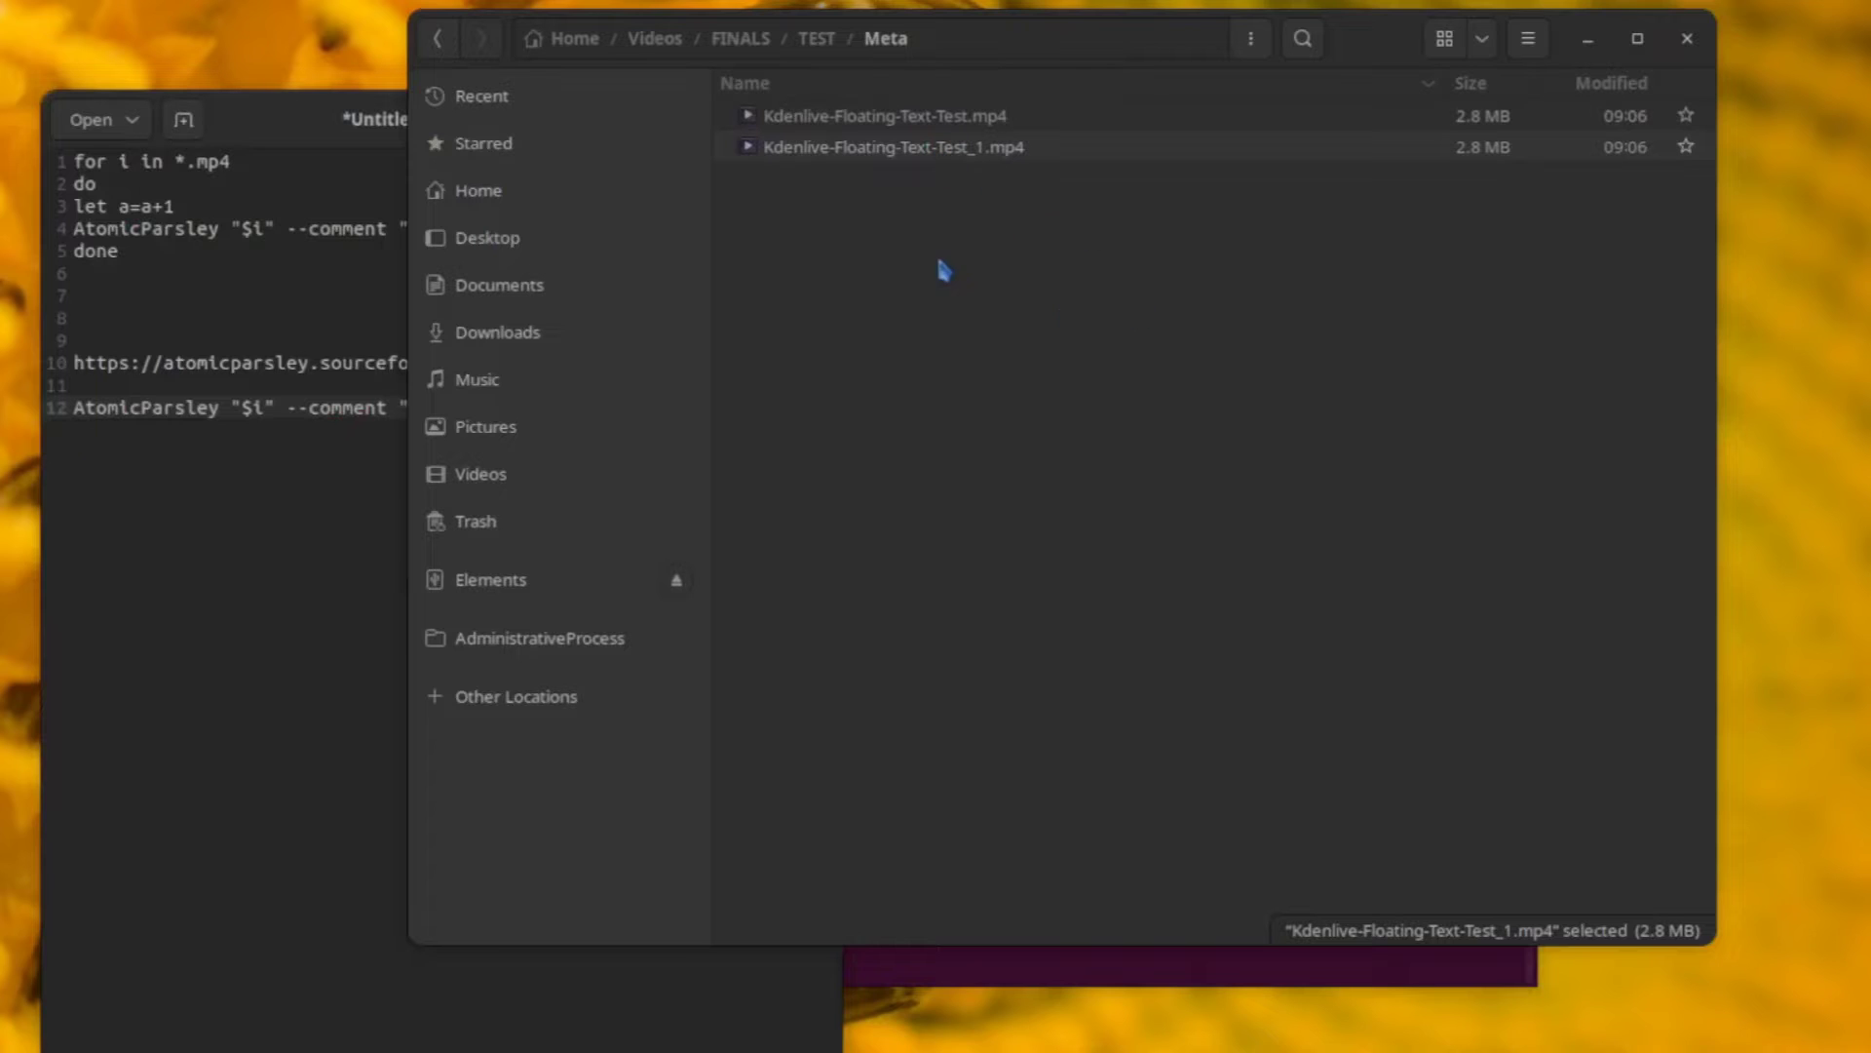
Step: Check the Audio/Video properties of Kdenlive-Floating-Text-Test_1.mp4 show no comment, then bring up its Open With actions
right_click(915, 152)
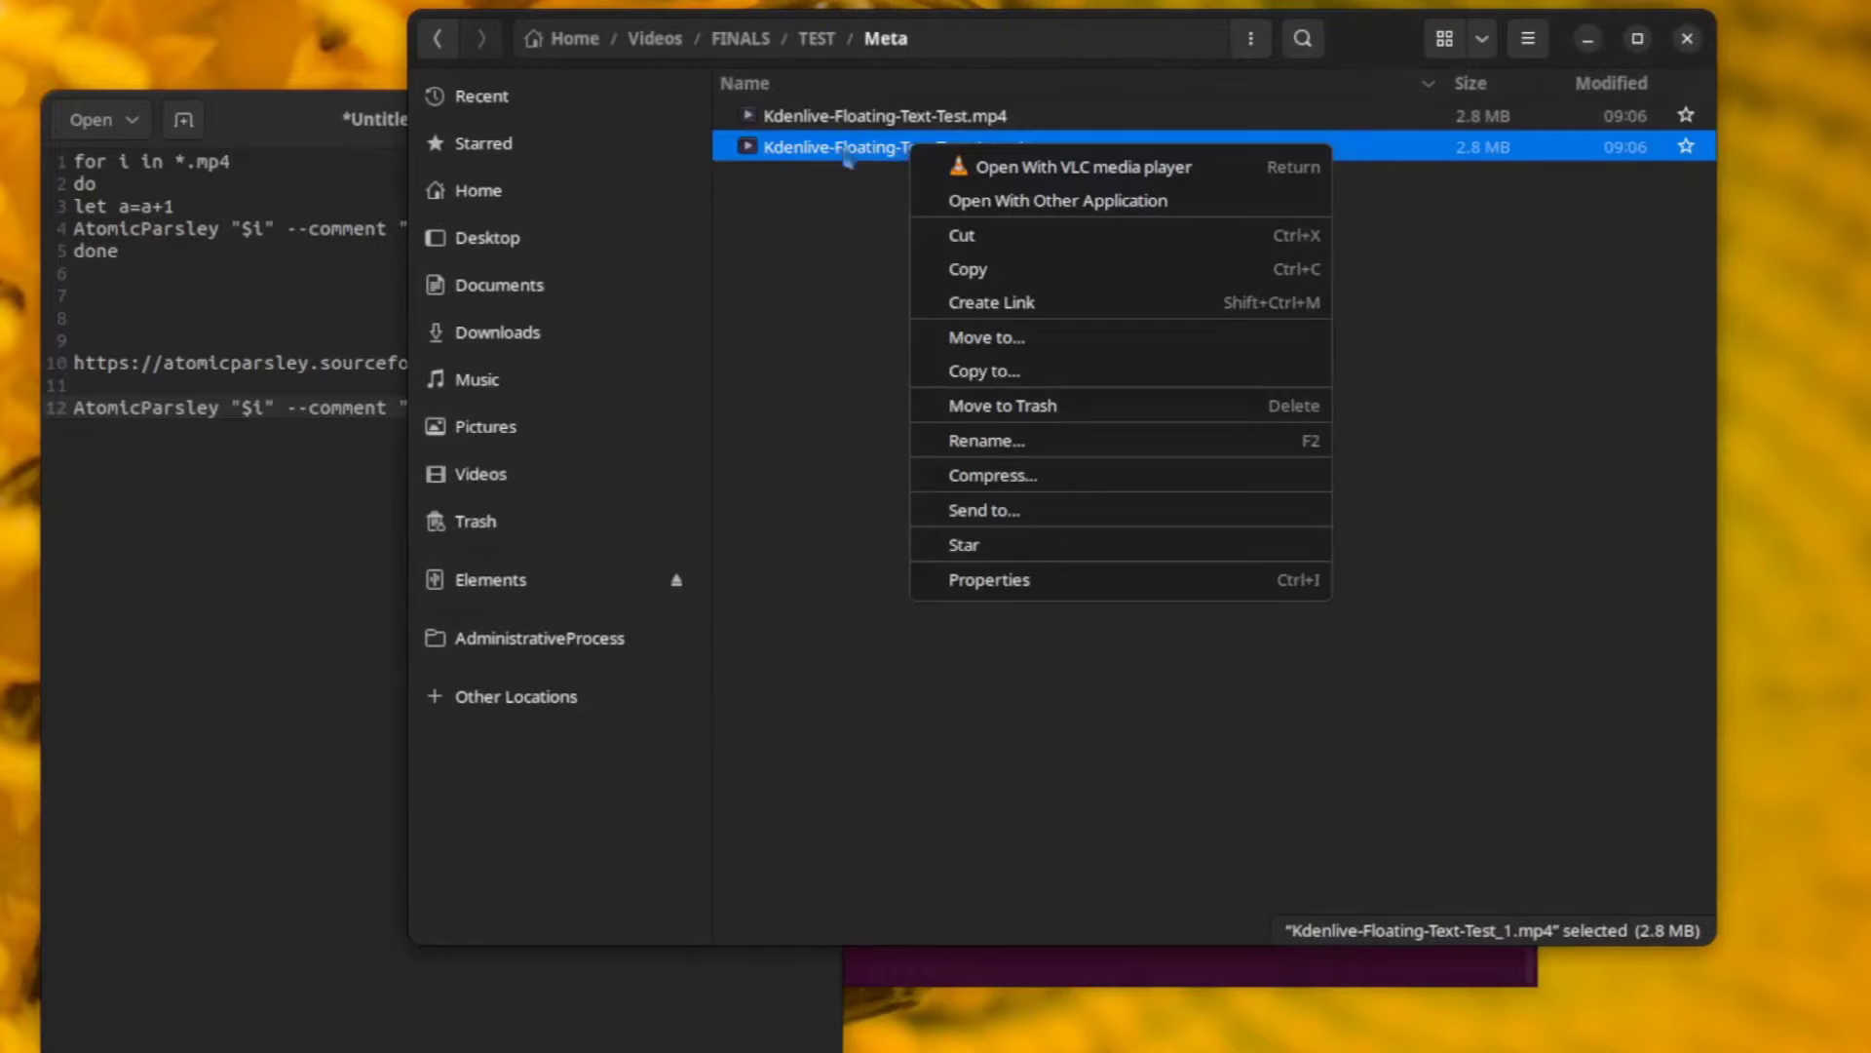
left_click(1066, 585)
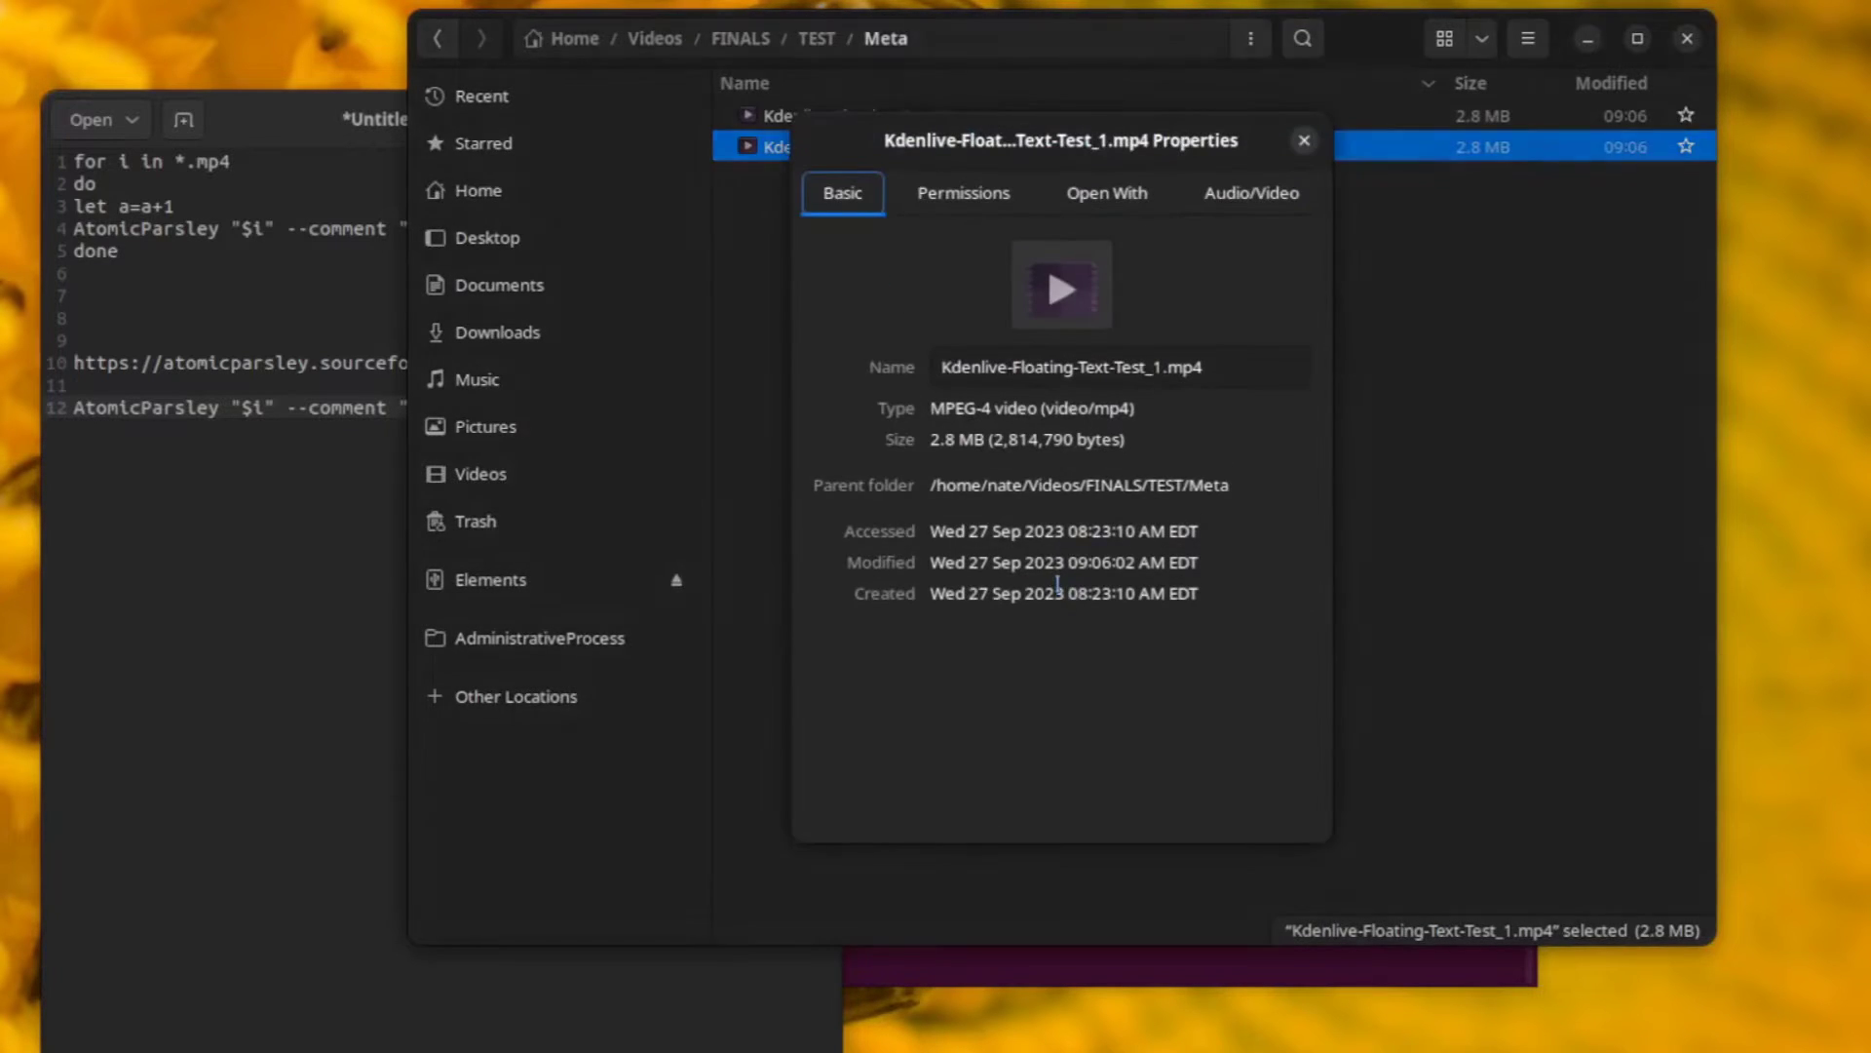
left_click(1255, 196)
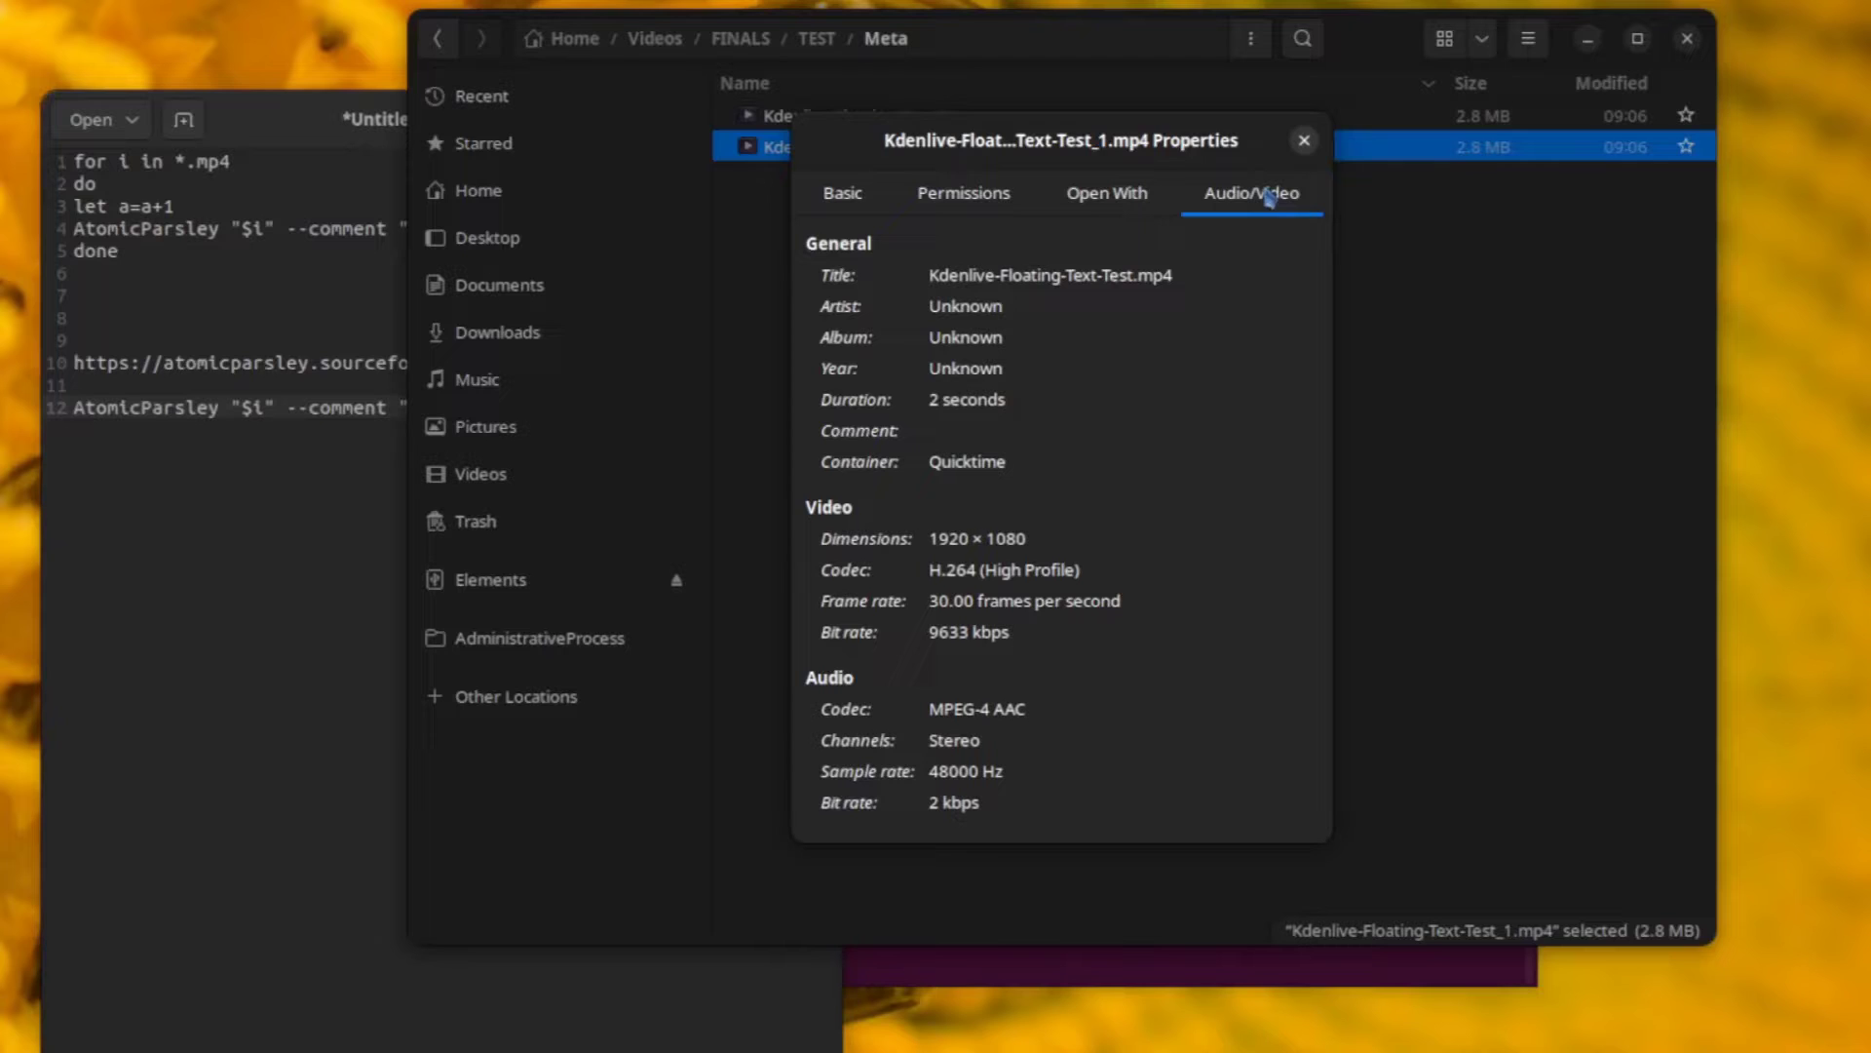
left_click(1305, 140)
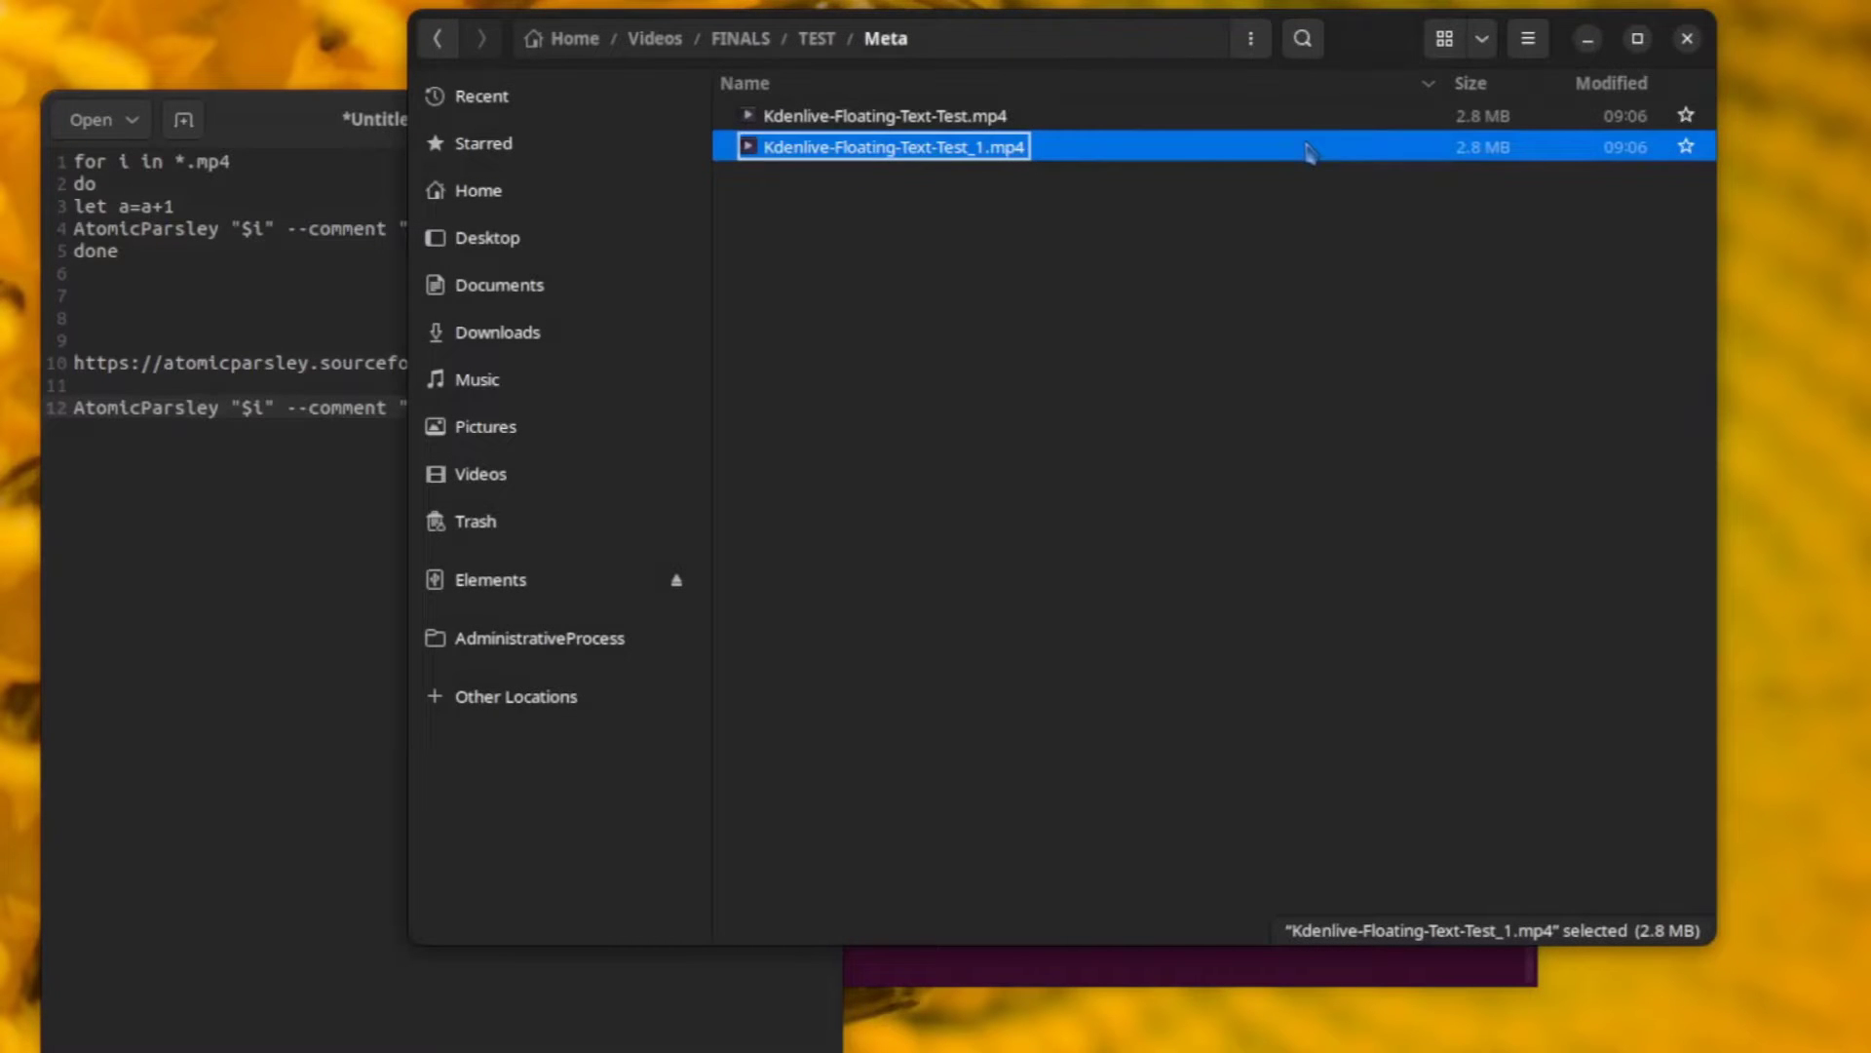
right_click(945, 158)
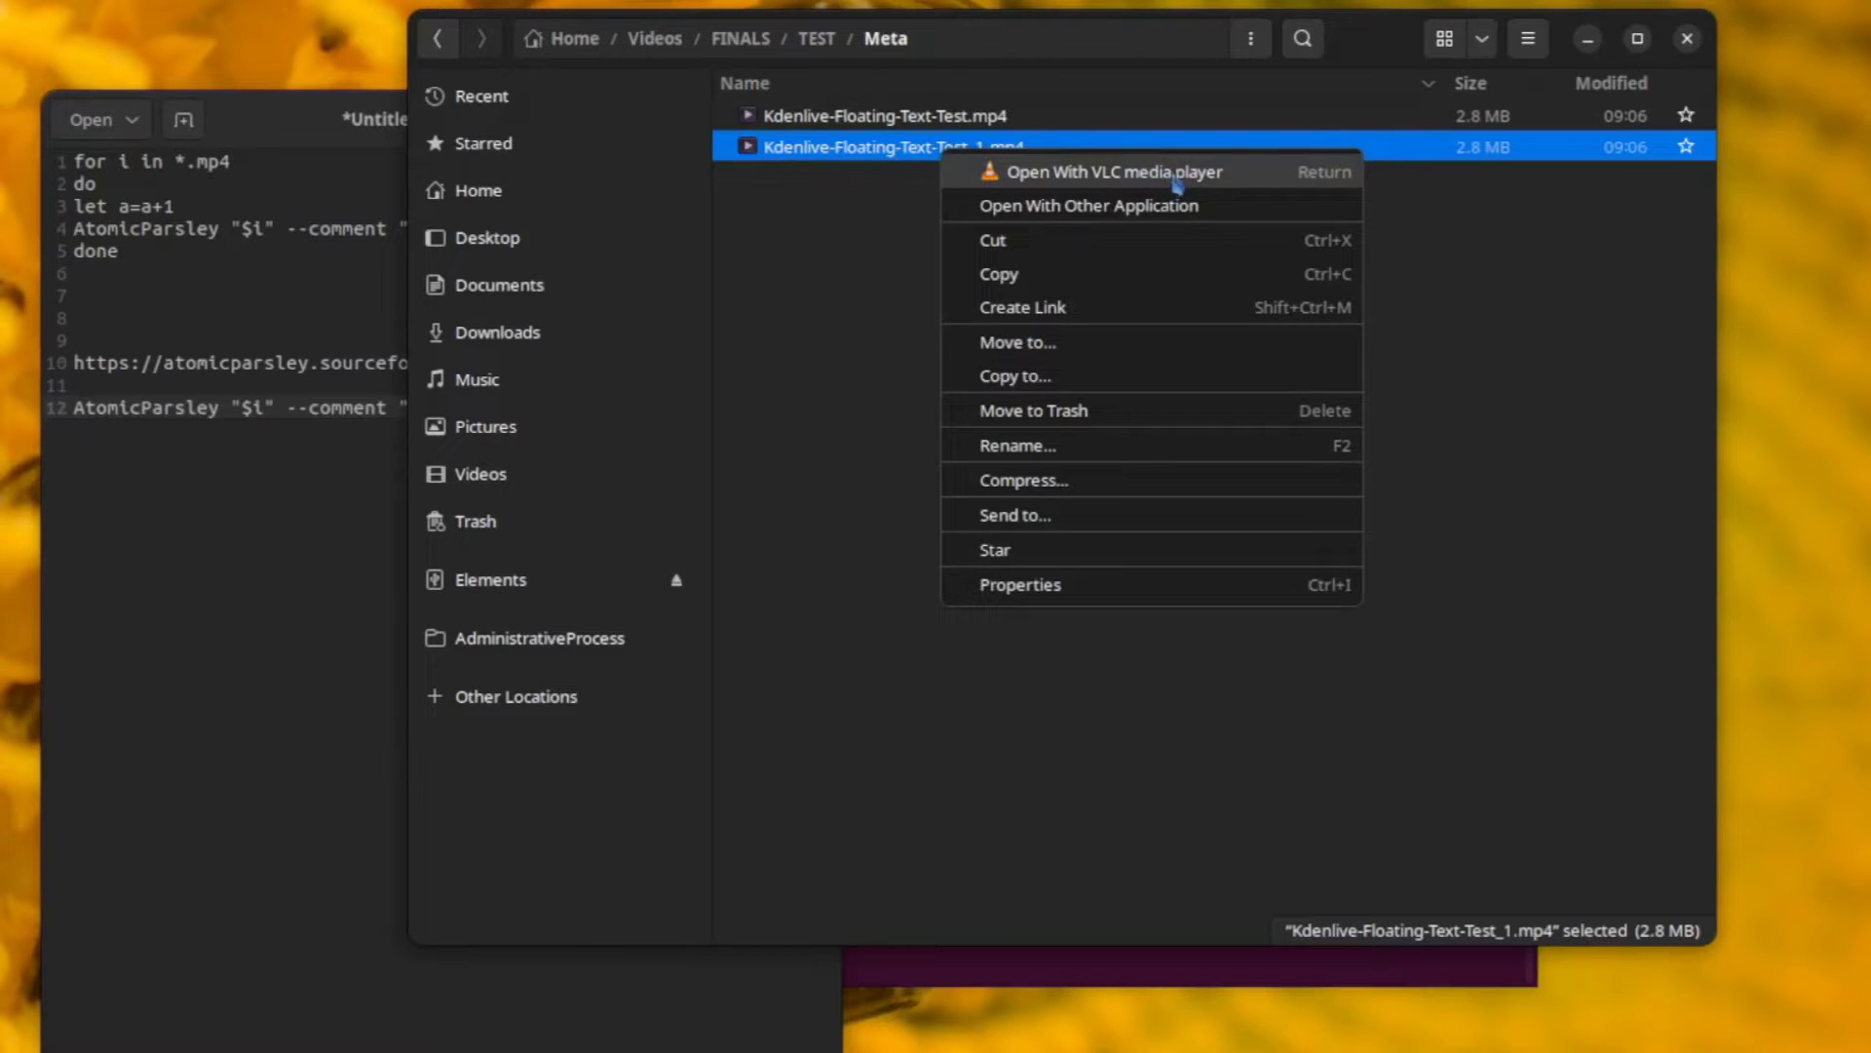
Step: Play the clip in VLC and save 'A new message to include with this file' as its Comments metadata
left_click(1178, 176)
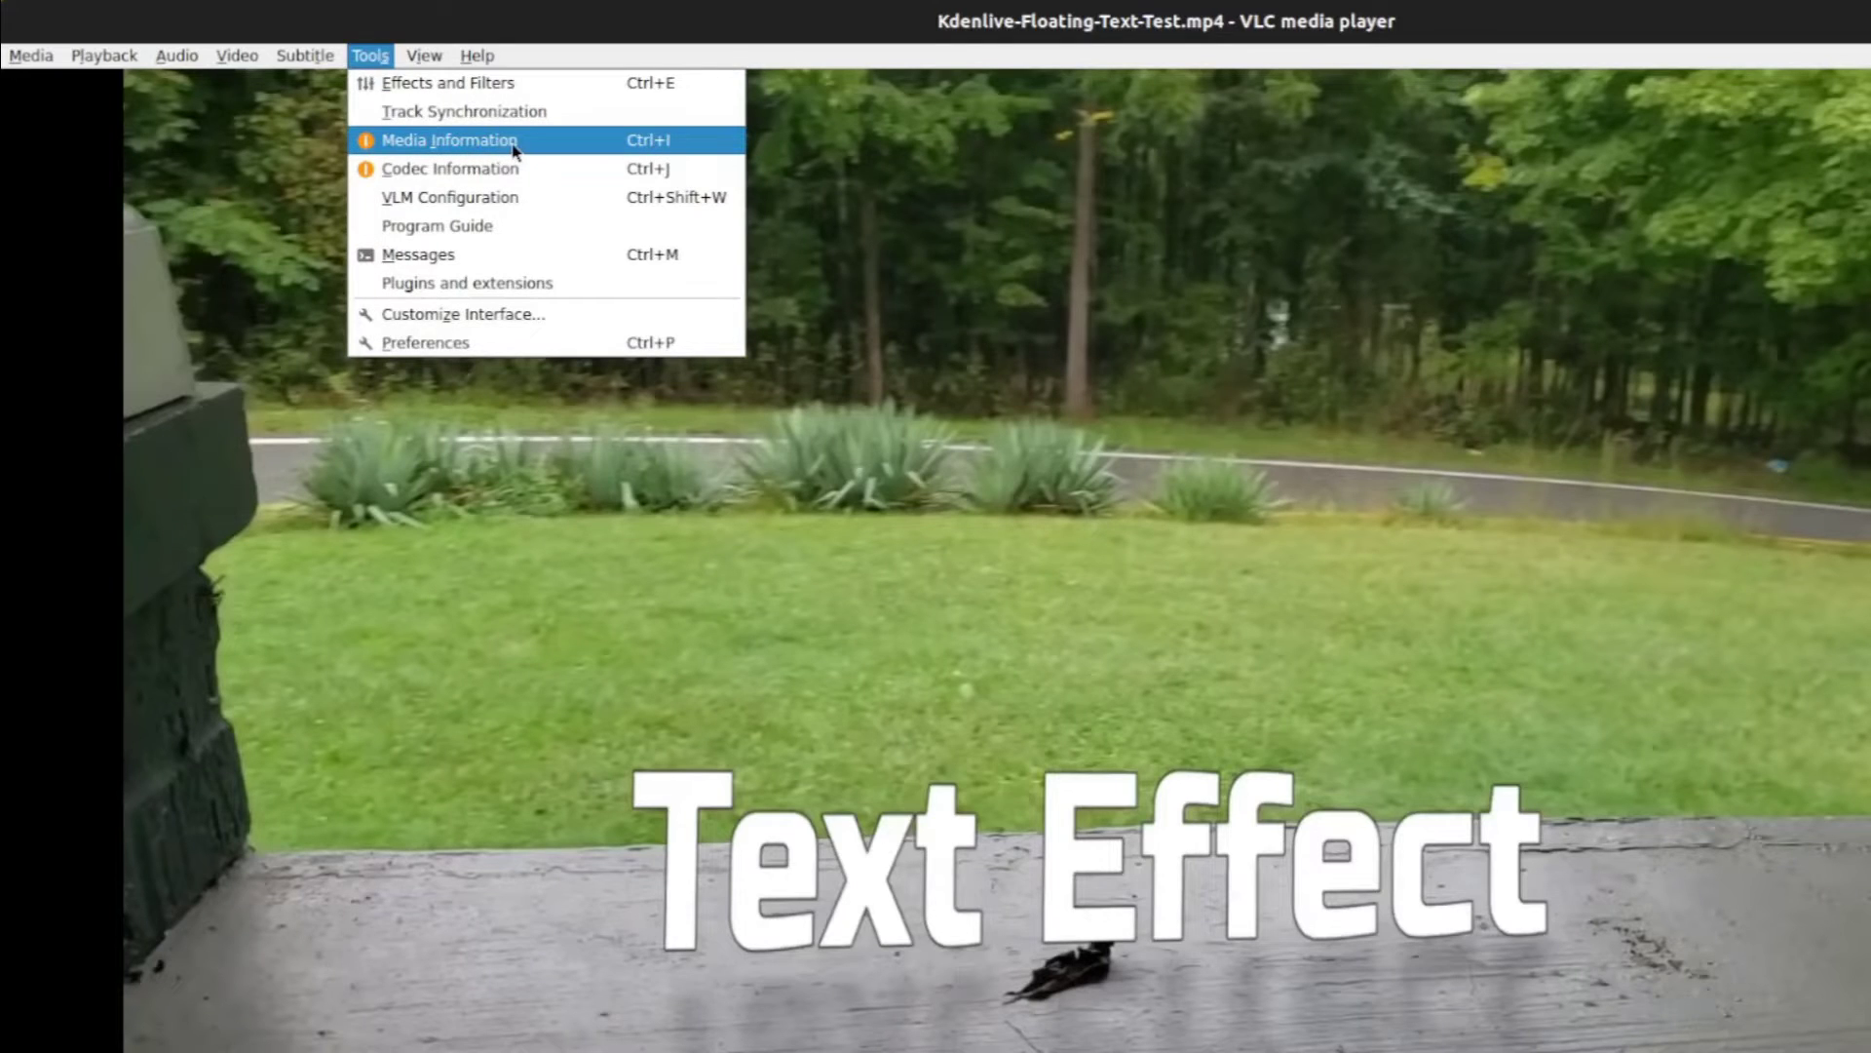
left_click(514, 143)
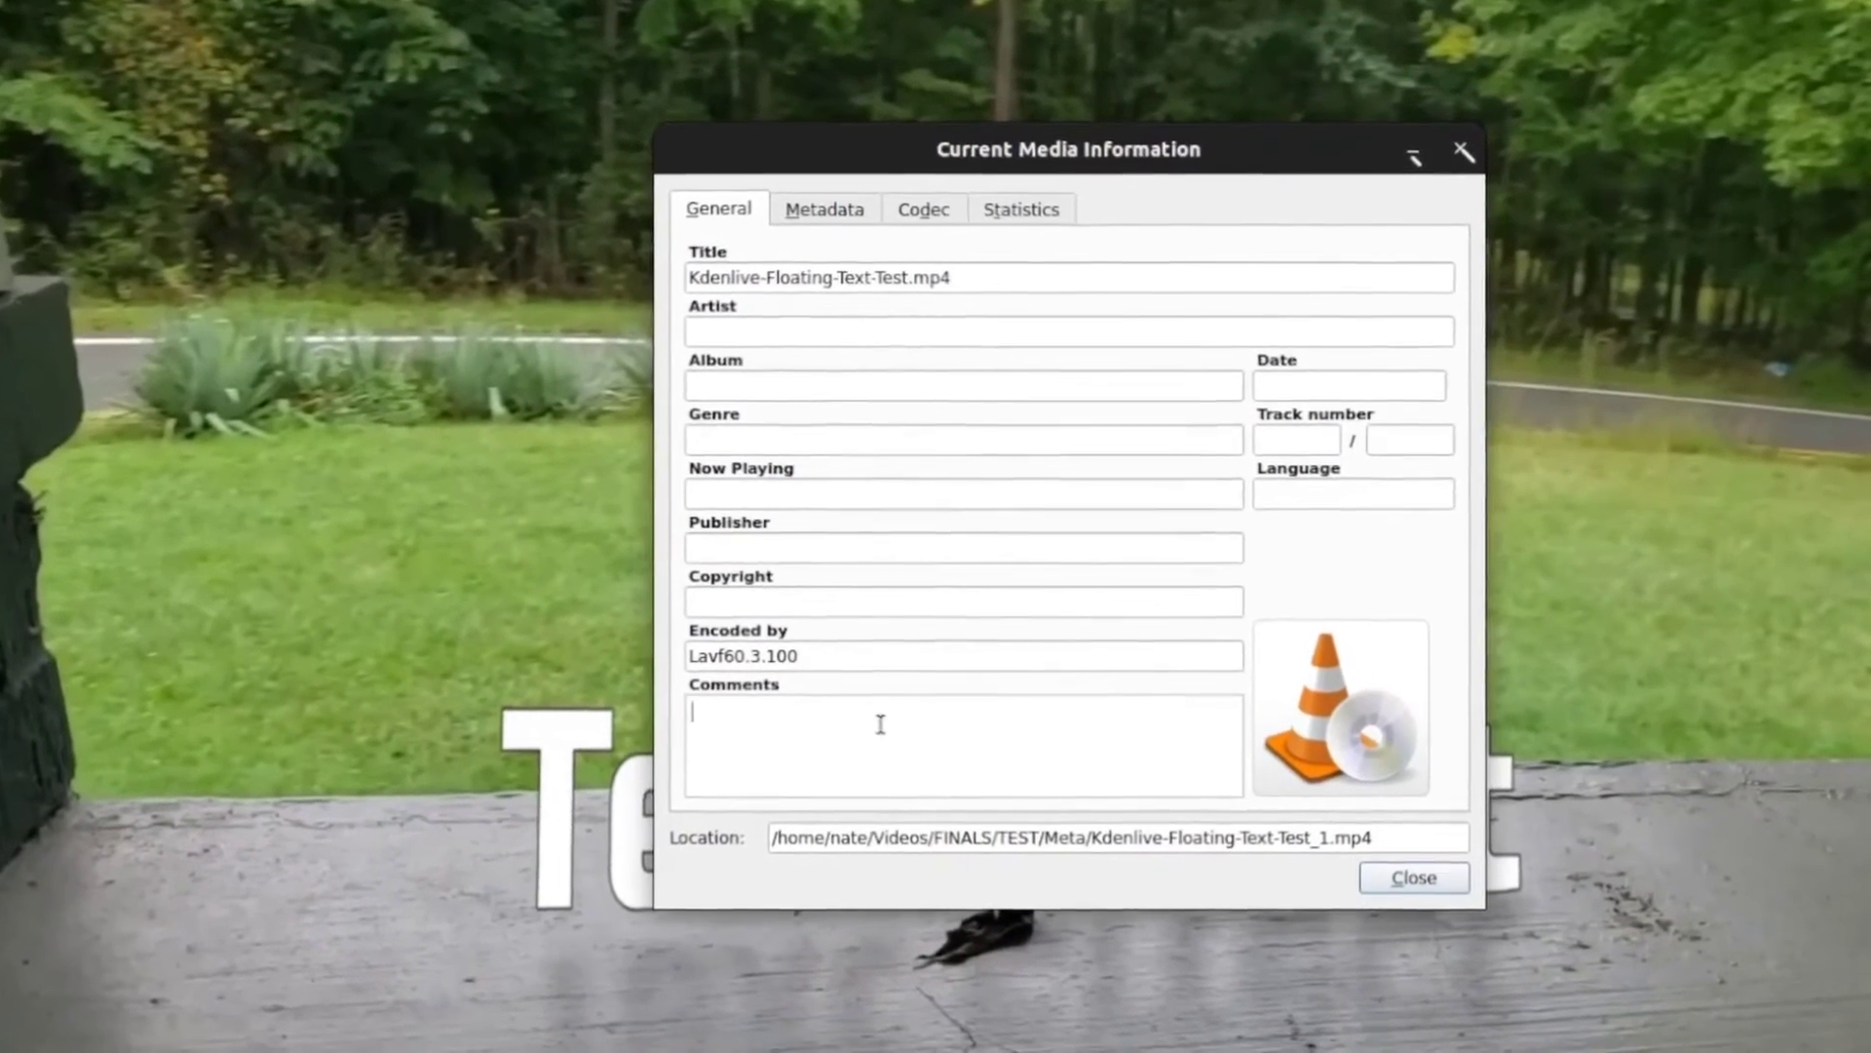
type("A new mes")
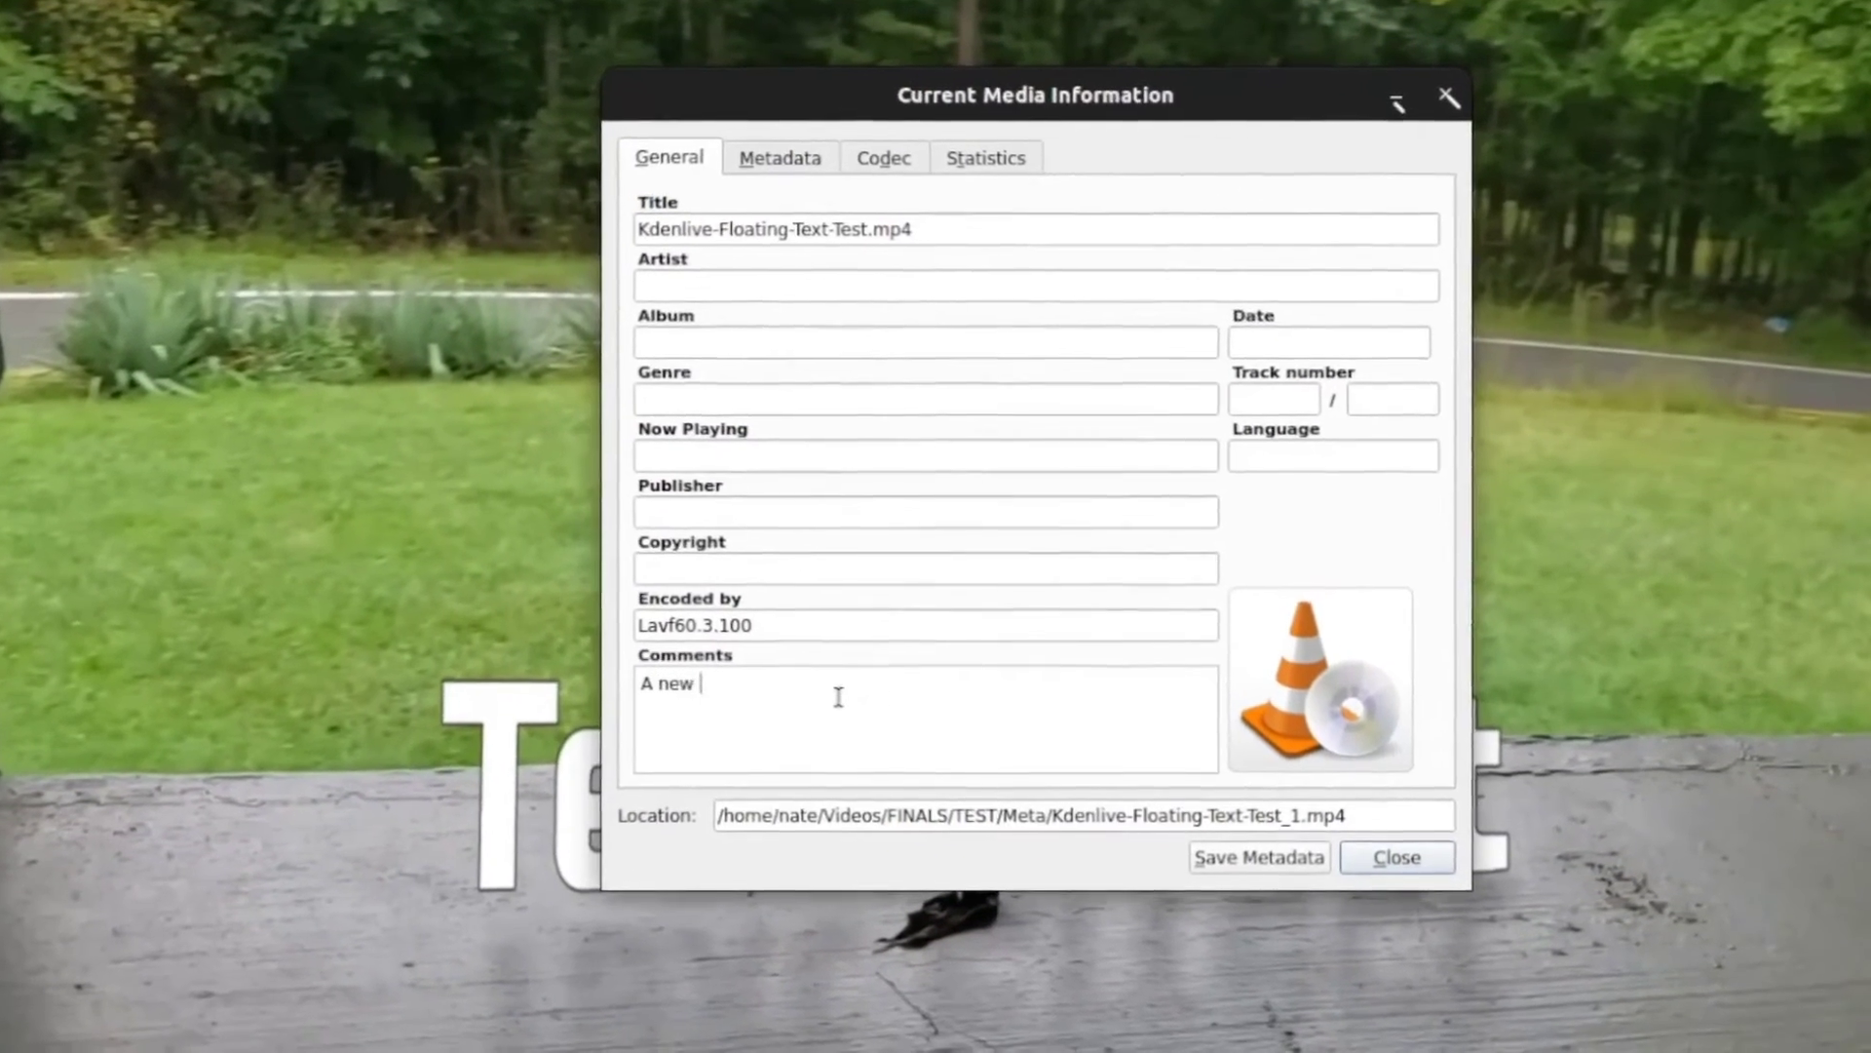
type("sage ")
type("to inclu")
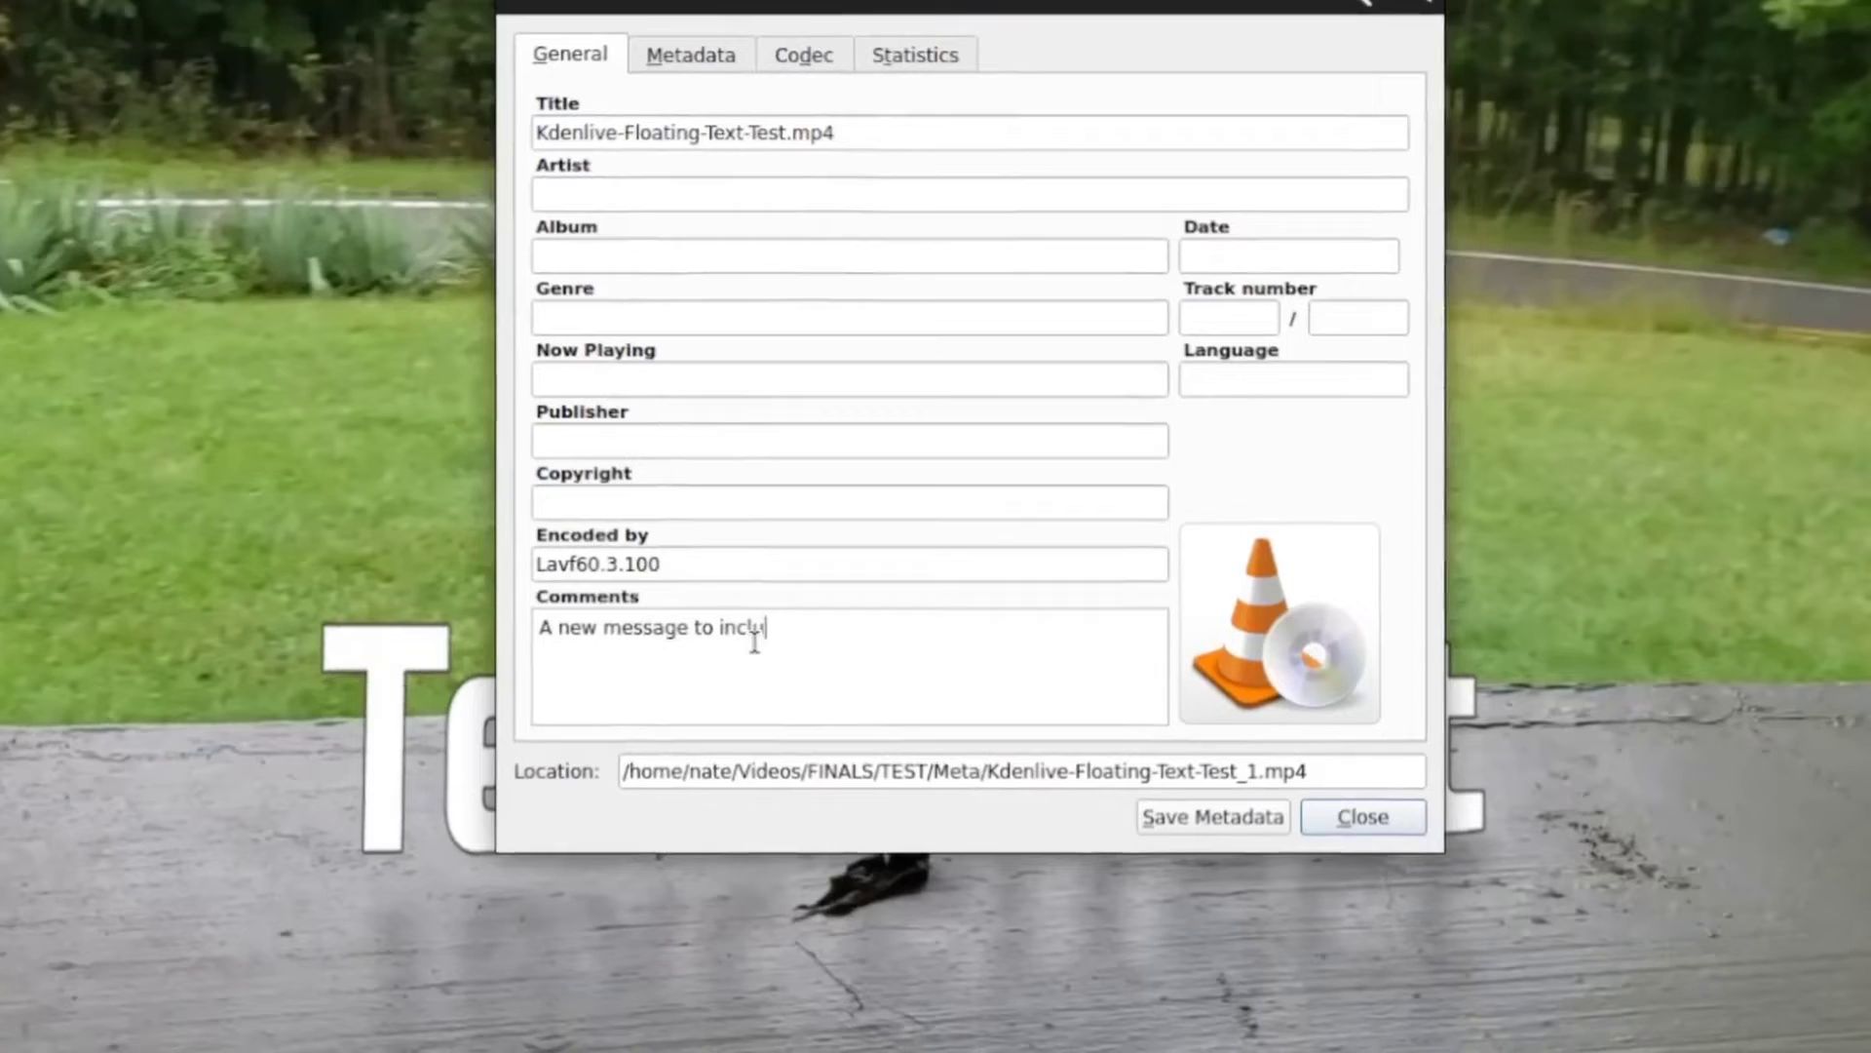
type("de with this file")
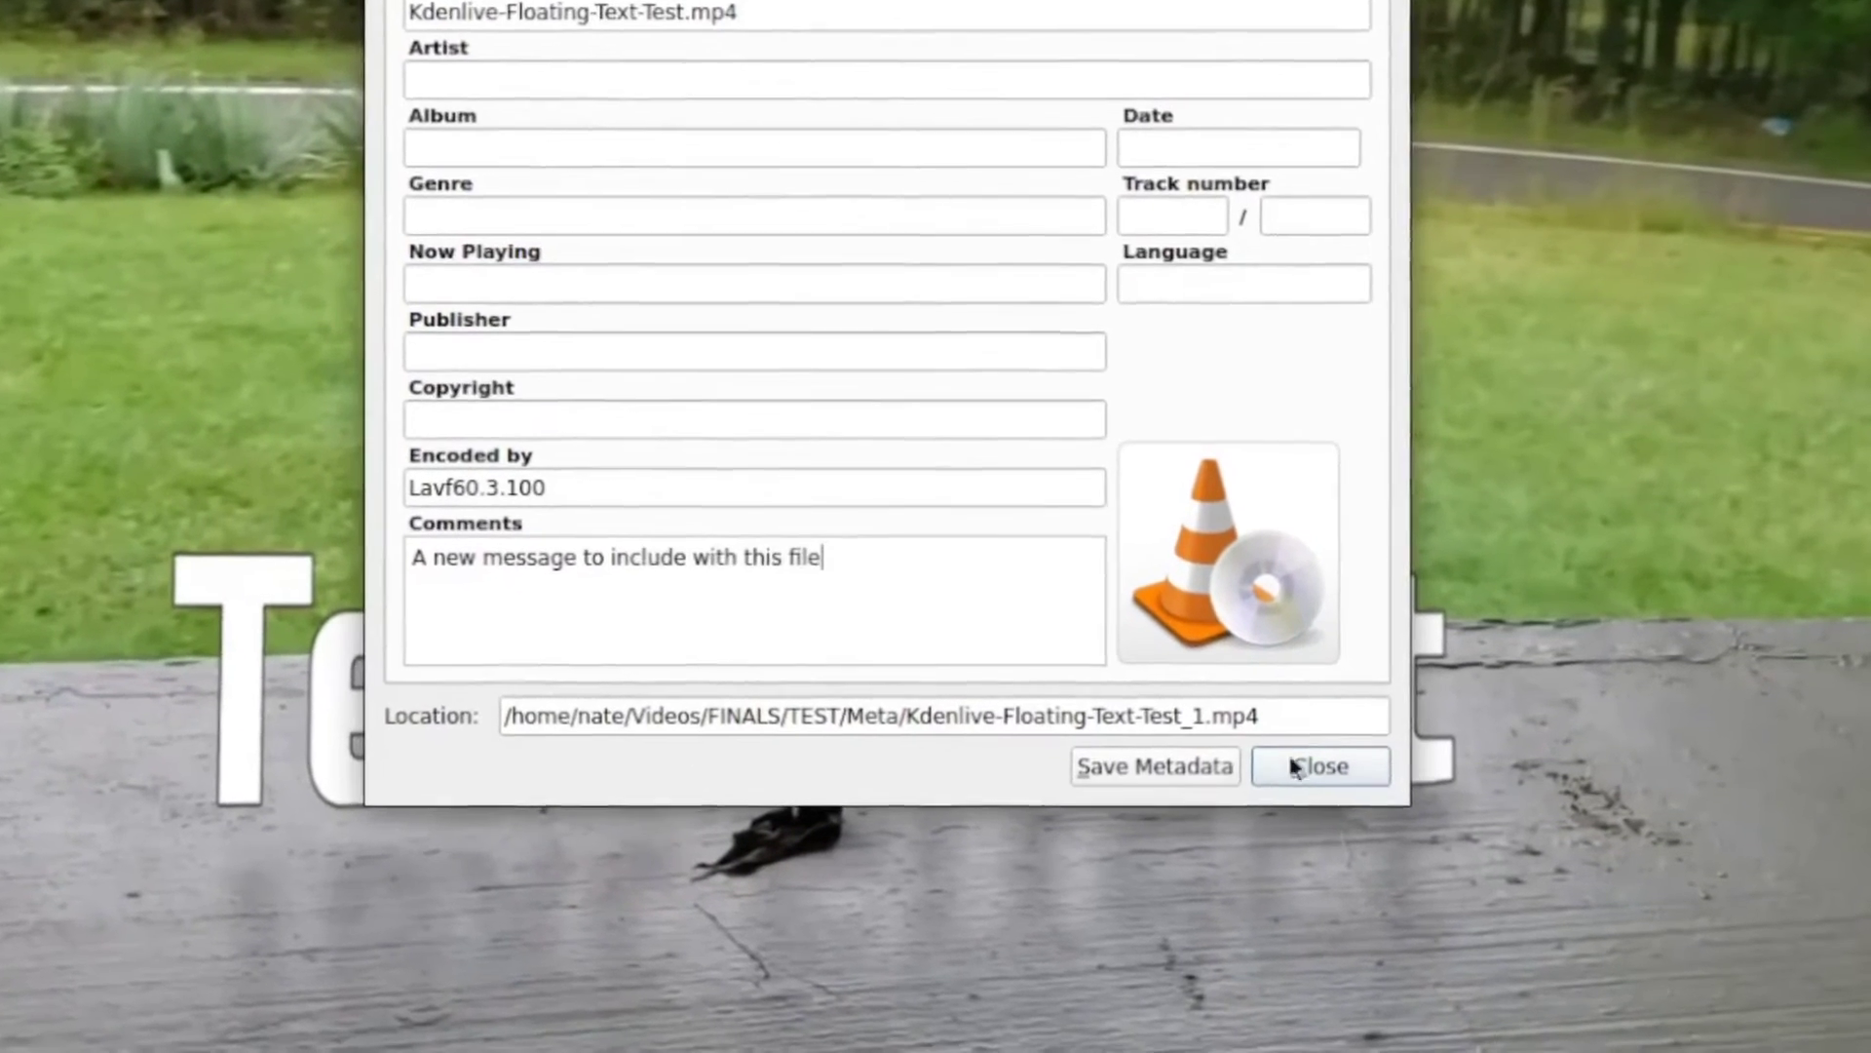
left_click(1164, 765)
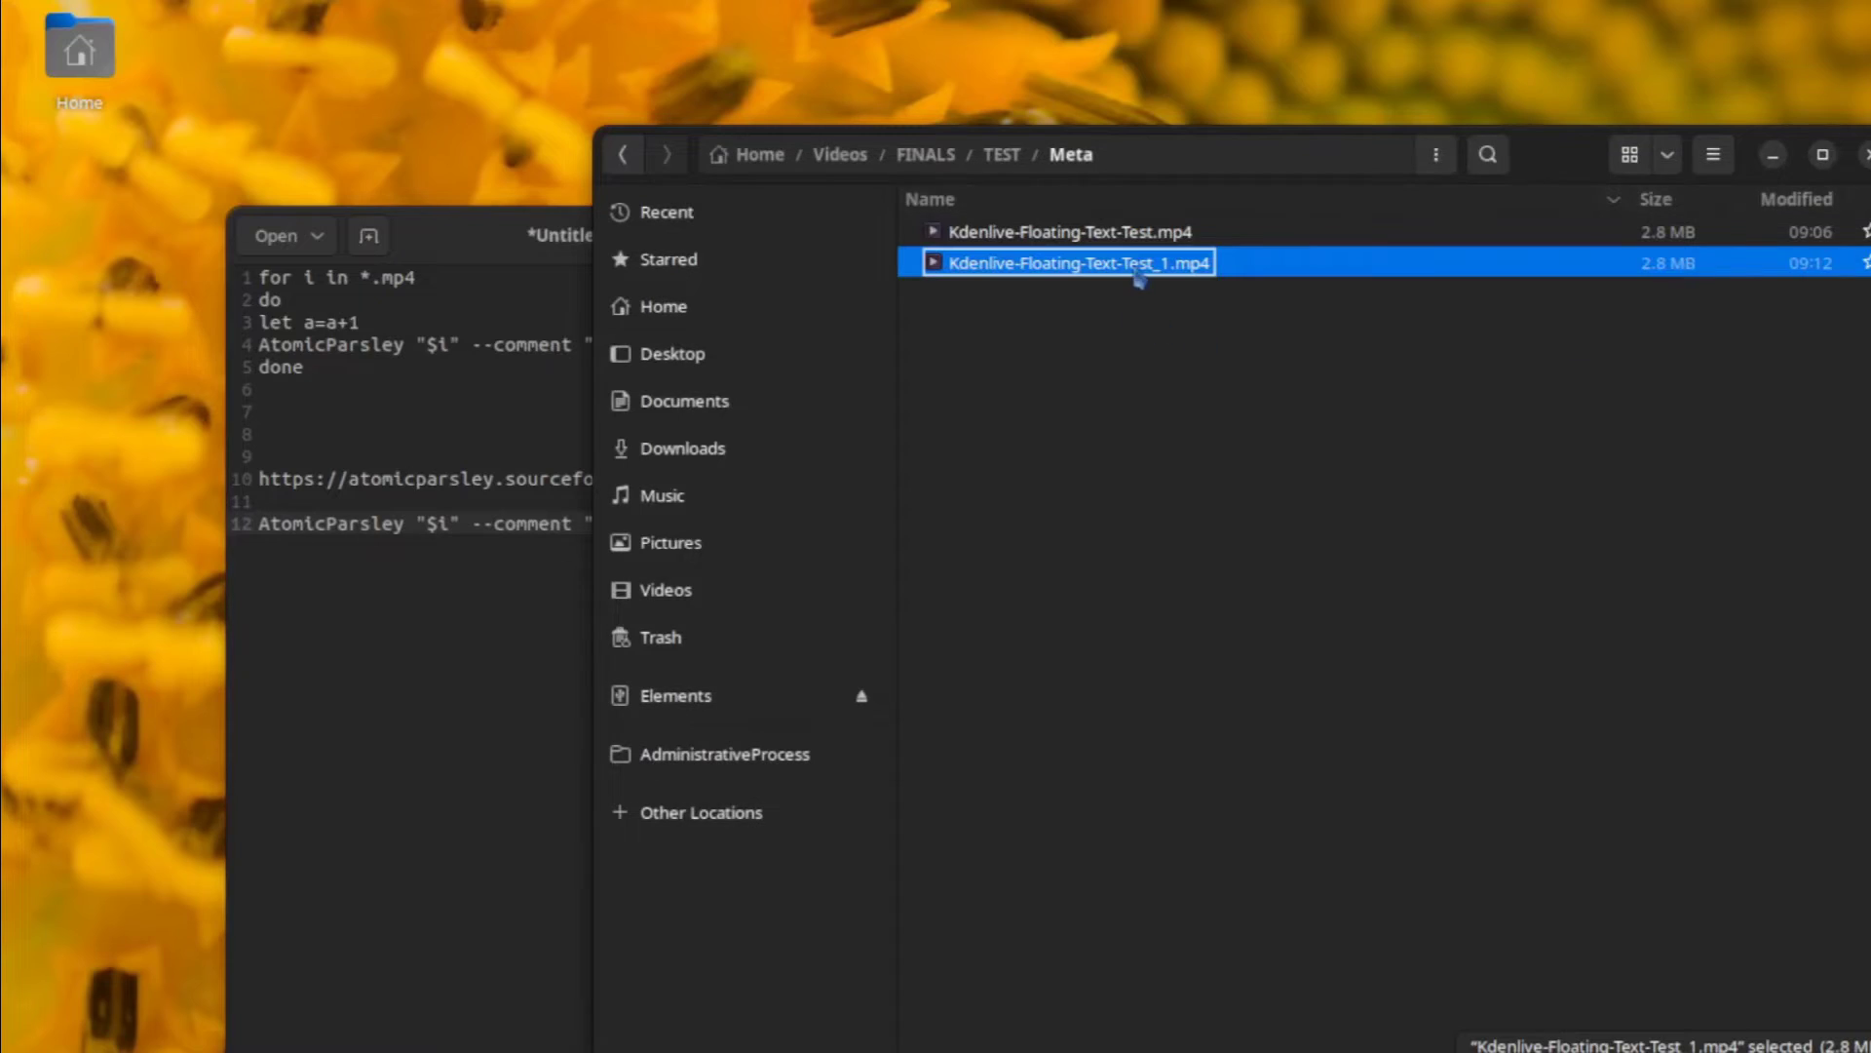
Step: View the Audio/Video properties of Kdenlive-Floating-Text-Test_1.mp4 and select the newly stored comment
right_click(1141, 280)
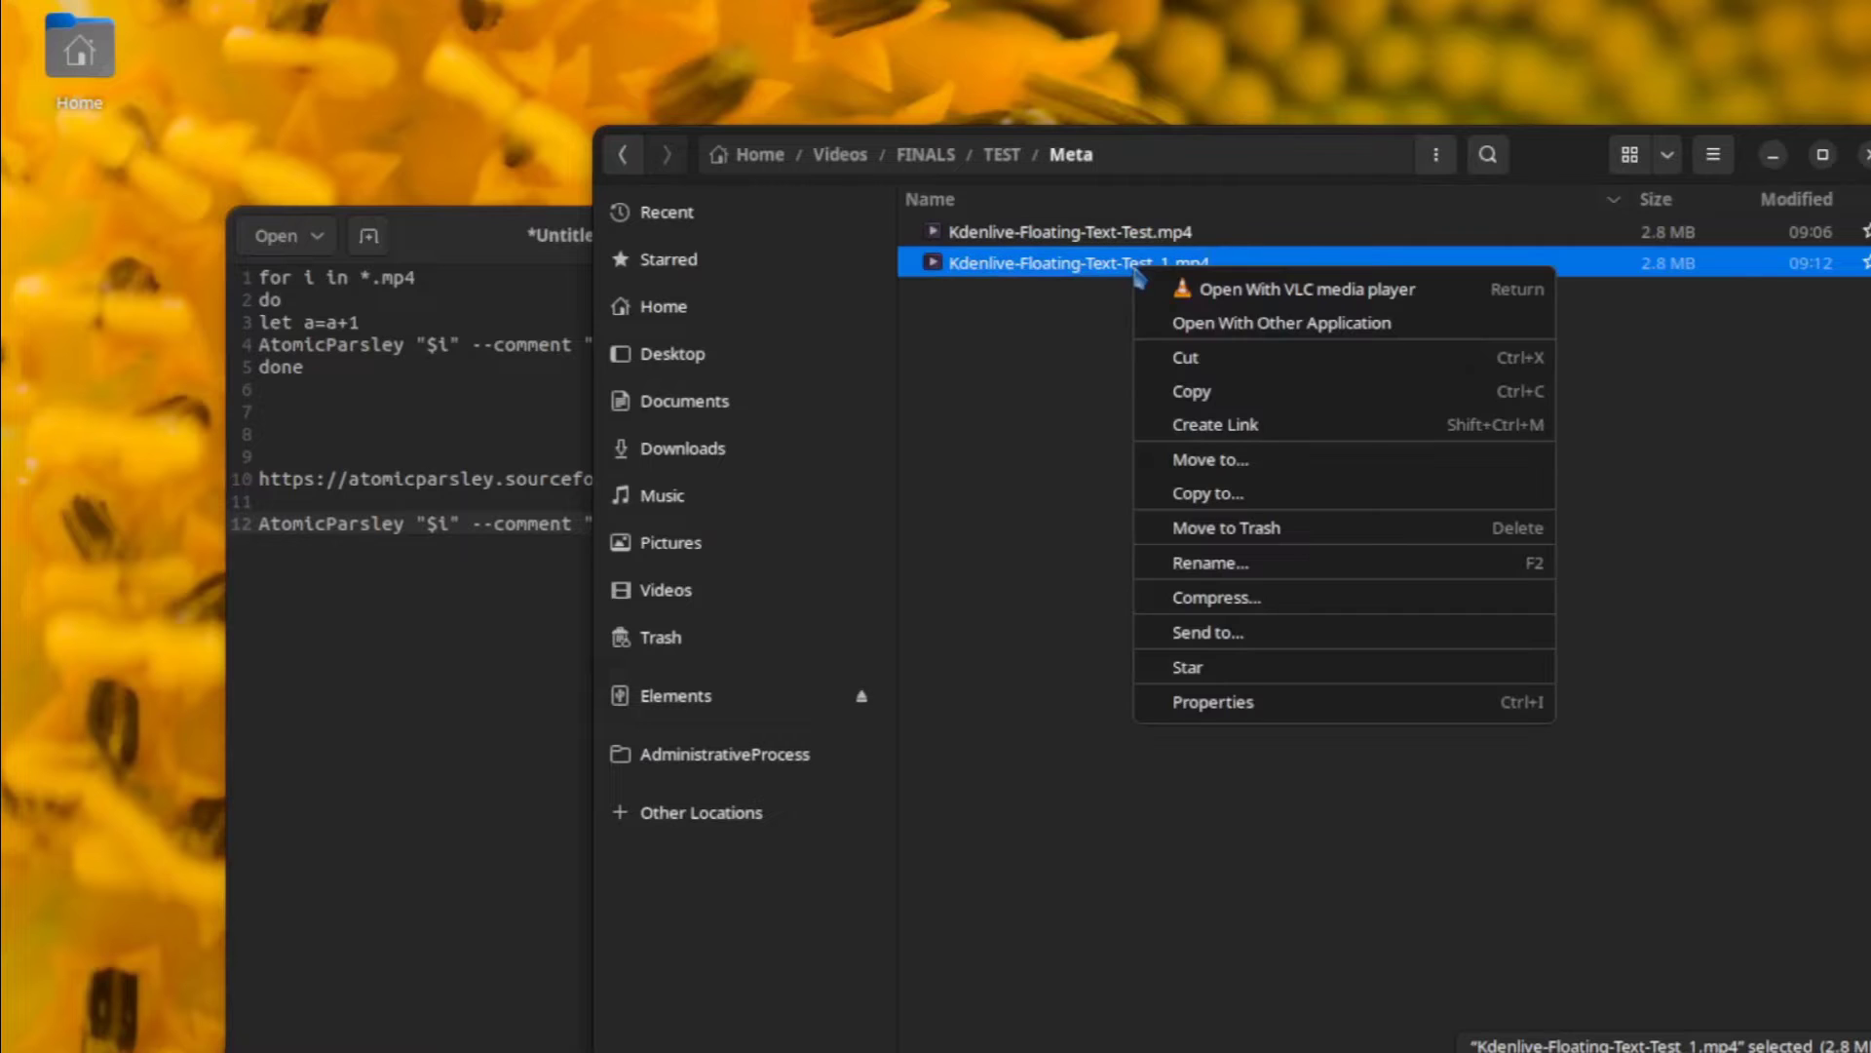
left_click(1267, 717)
left_click(1432, 308)
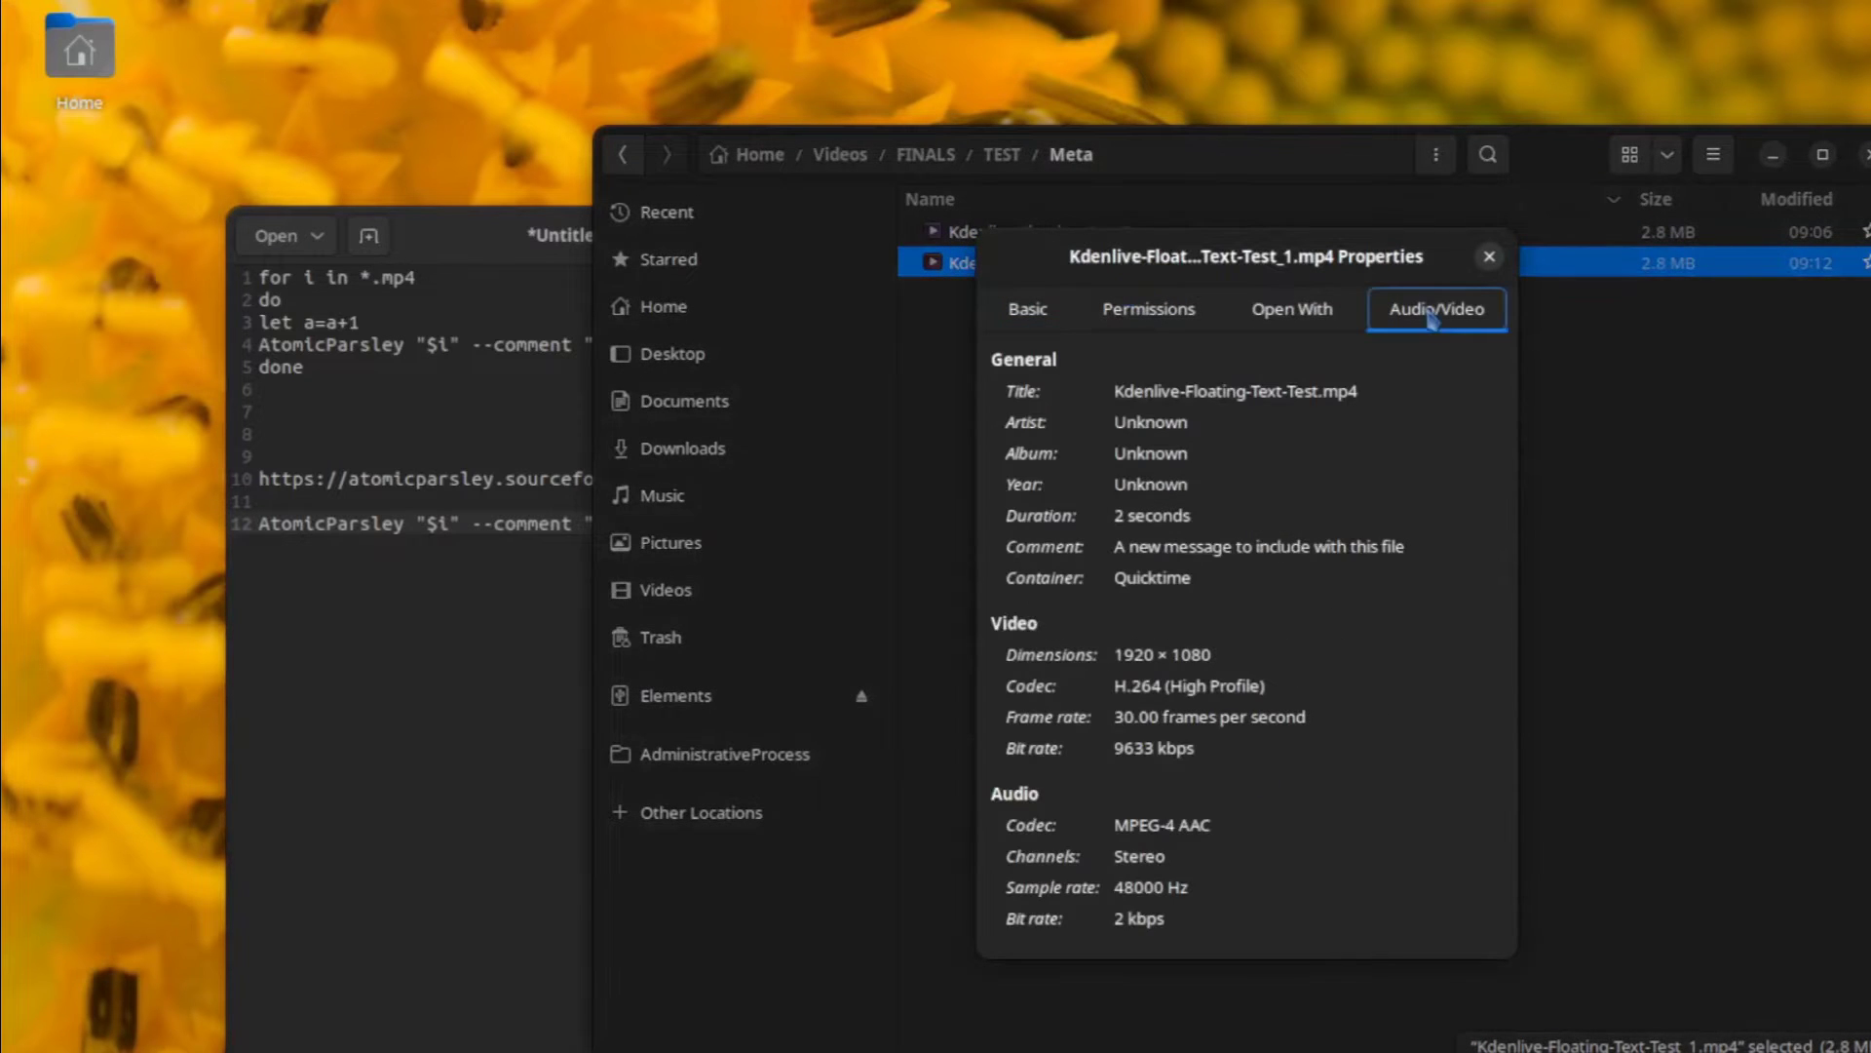
left_click_drag(1116, 546, 1414, 545)
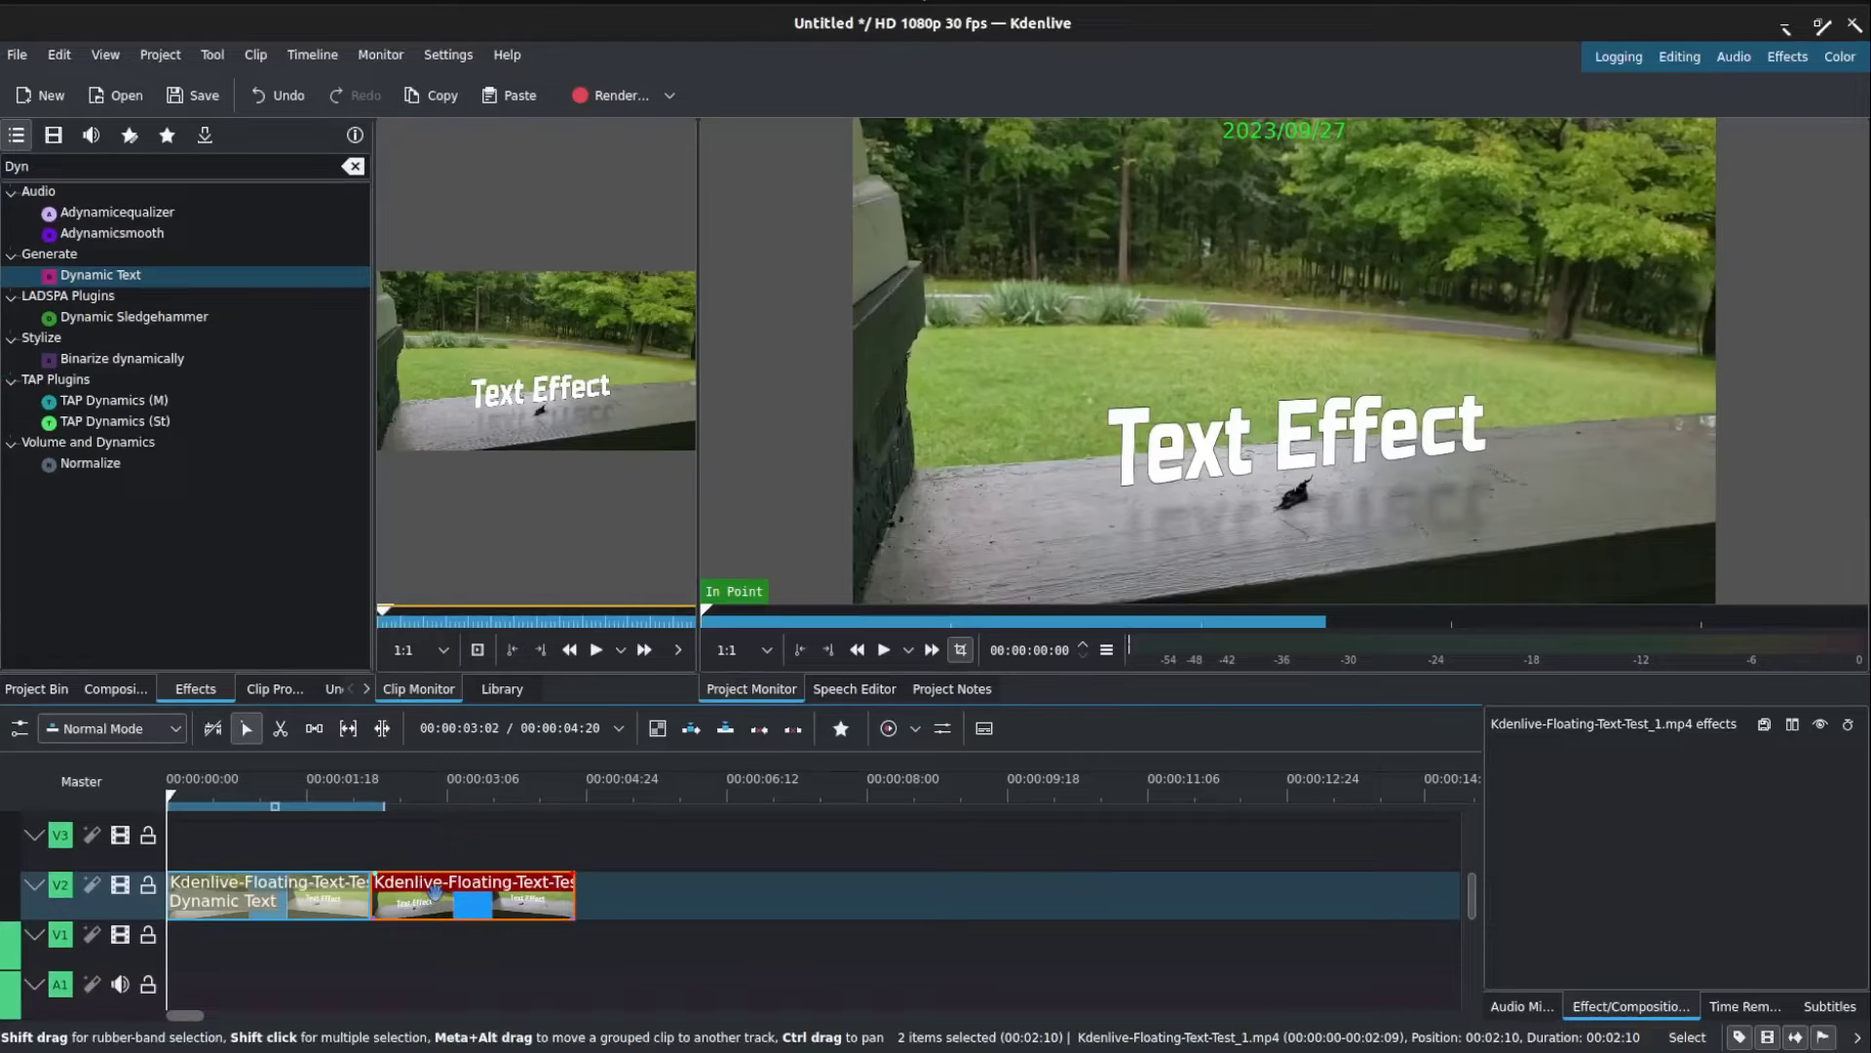
Step: Apply Dynamic Text to the second clip with 'source comment' (#meta.attr.comment.markup#) replacing #timecode#
left_click(102, 275)
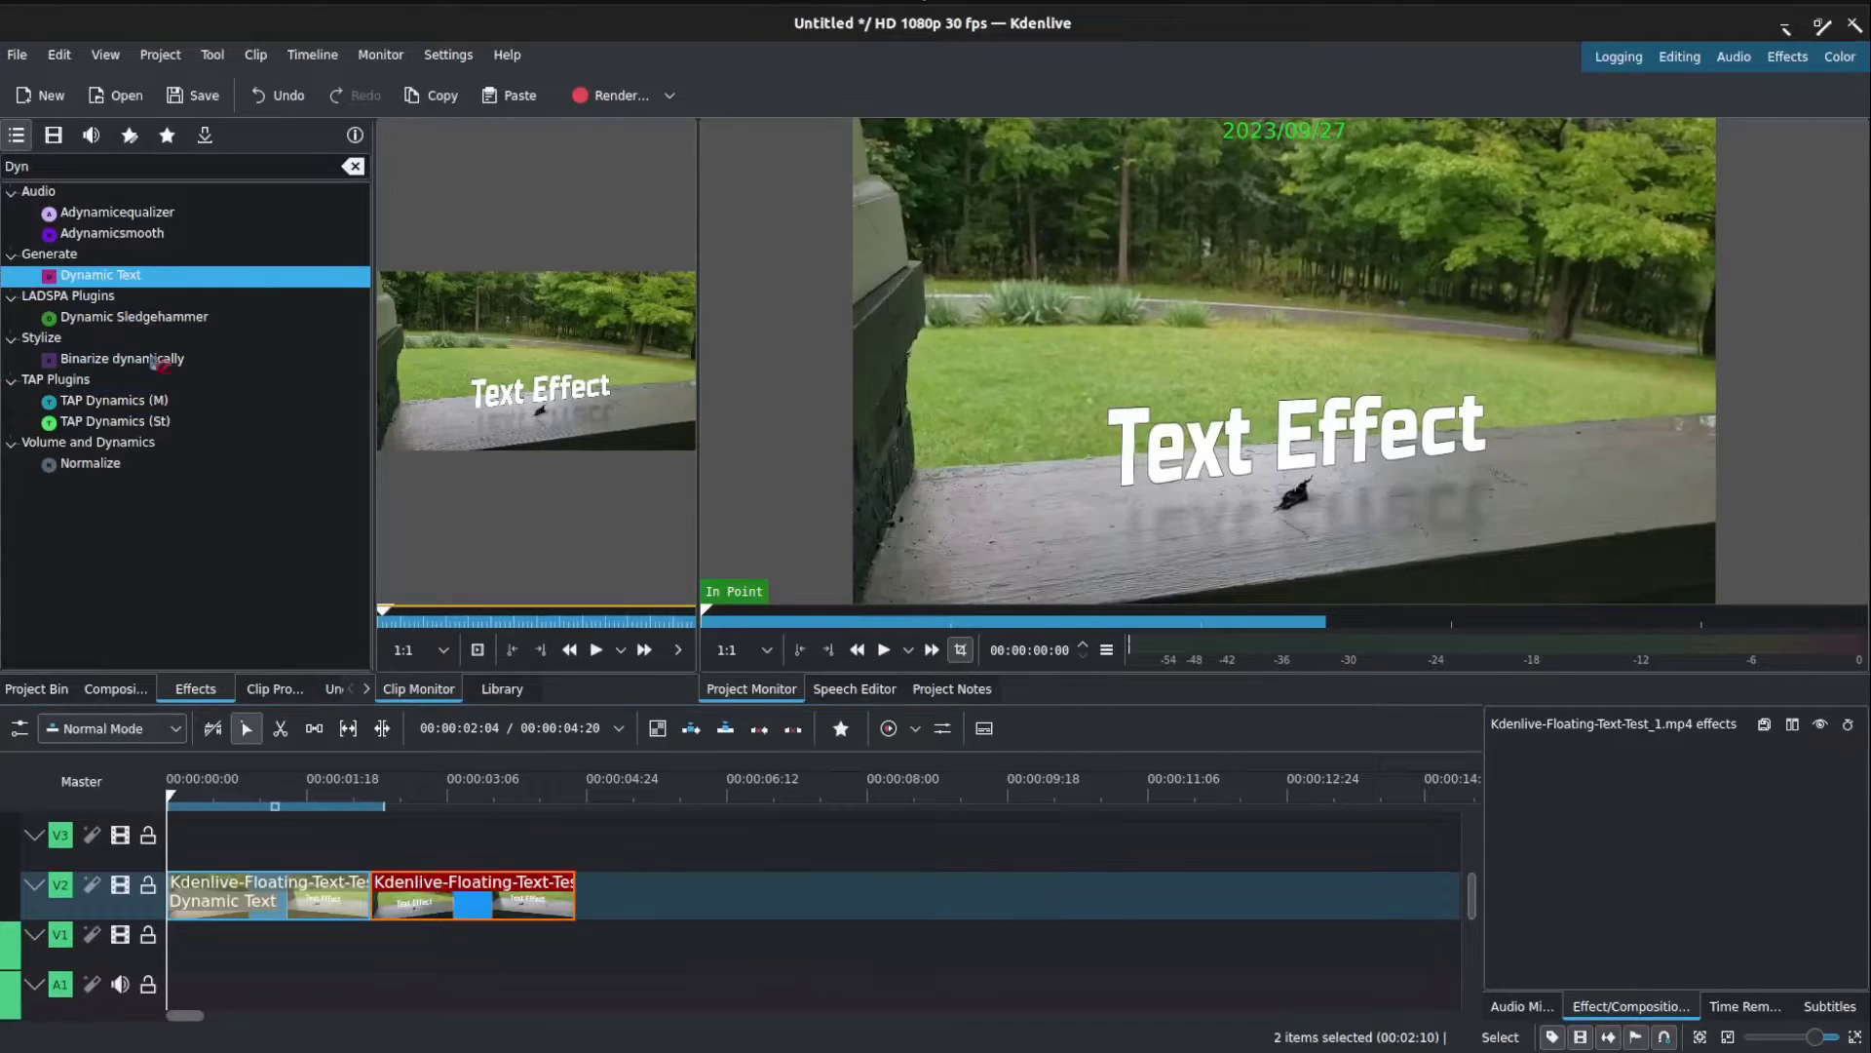
left_click_drag(439, 895, 439, 895)
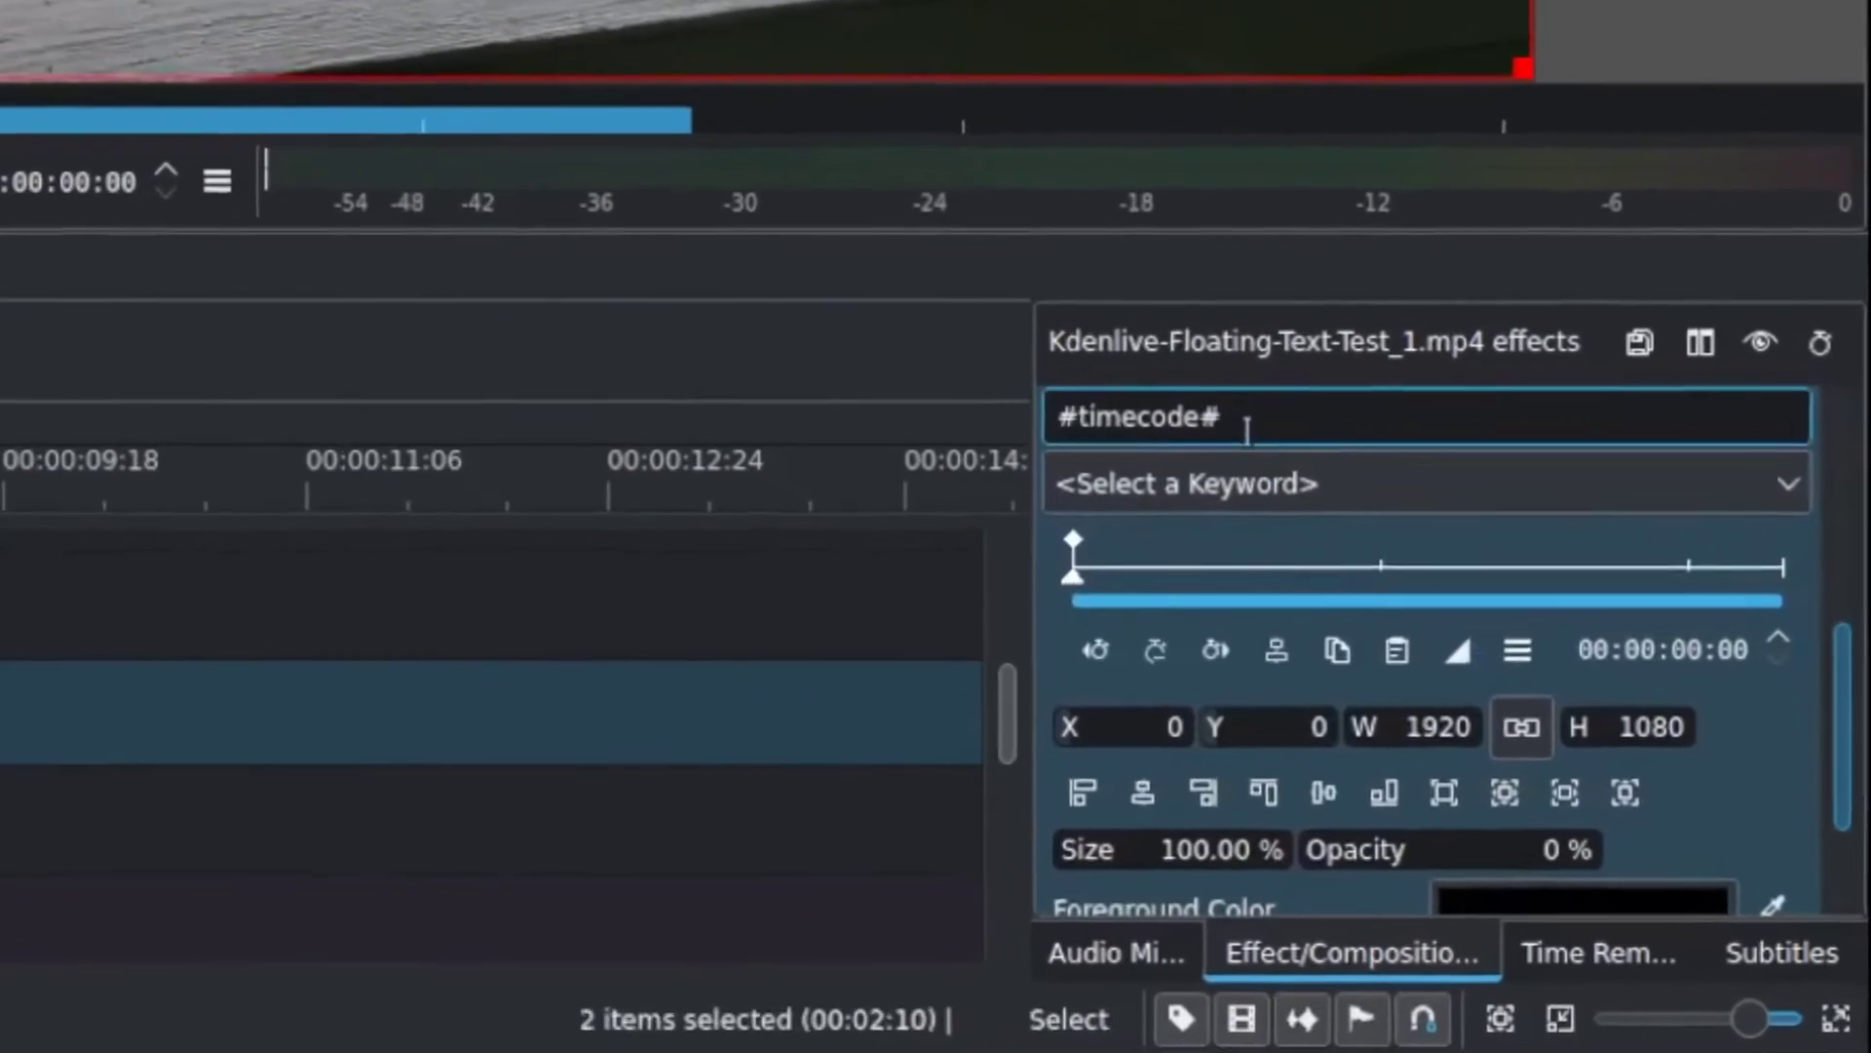
key("Delete")
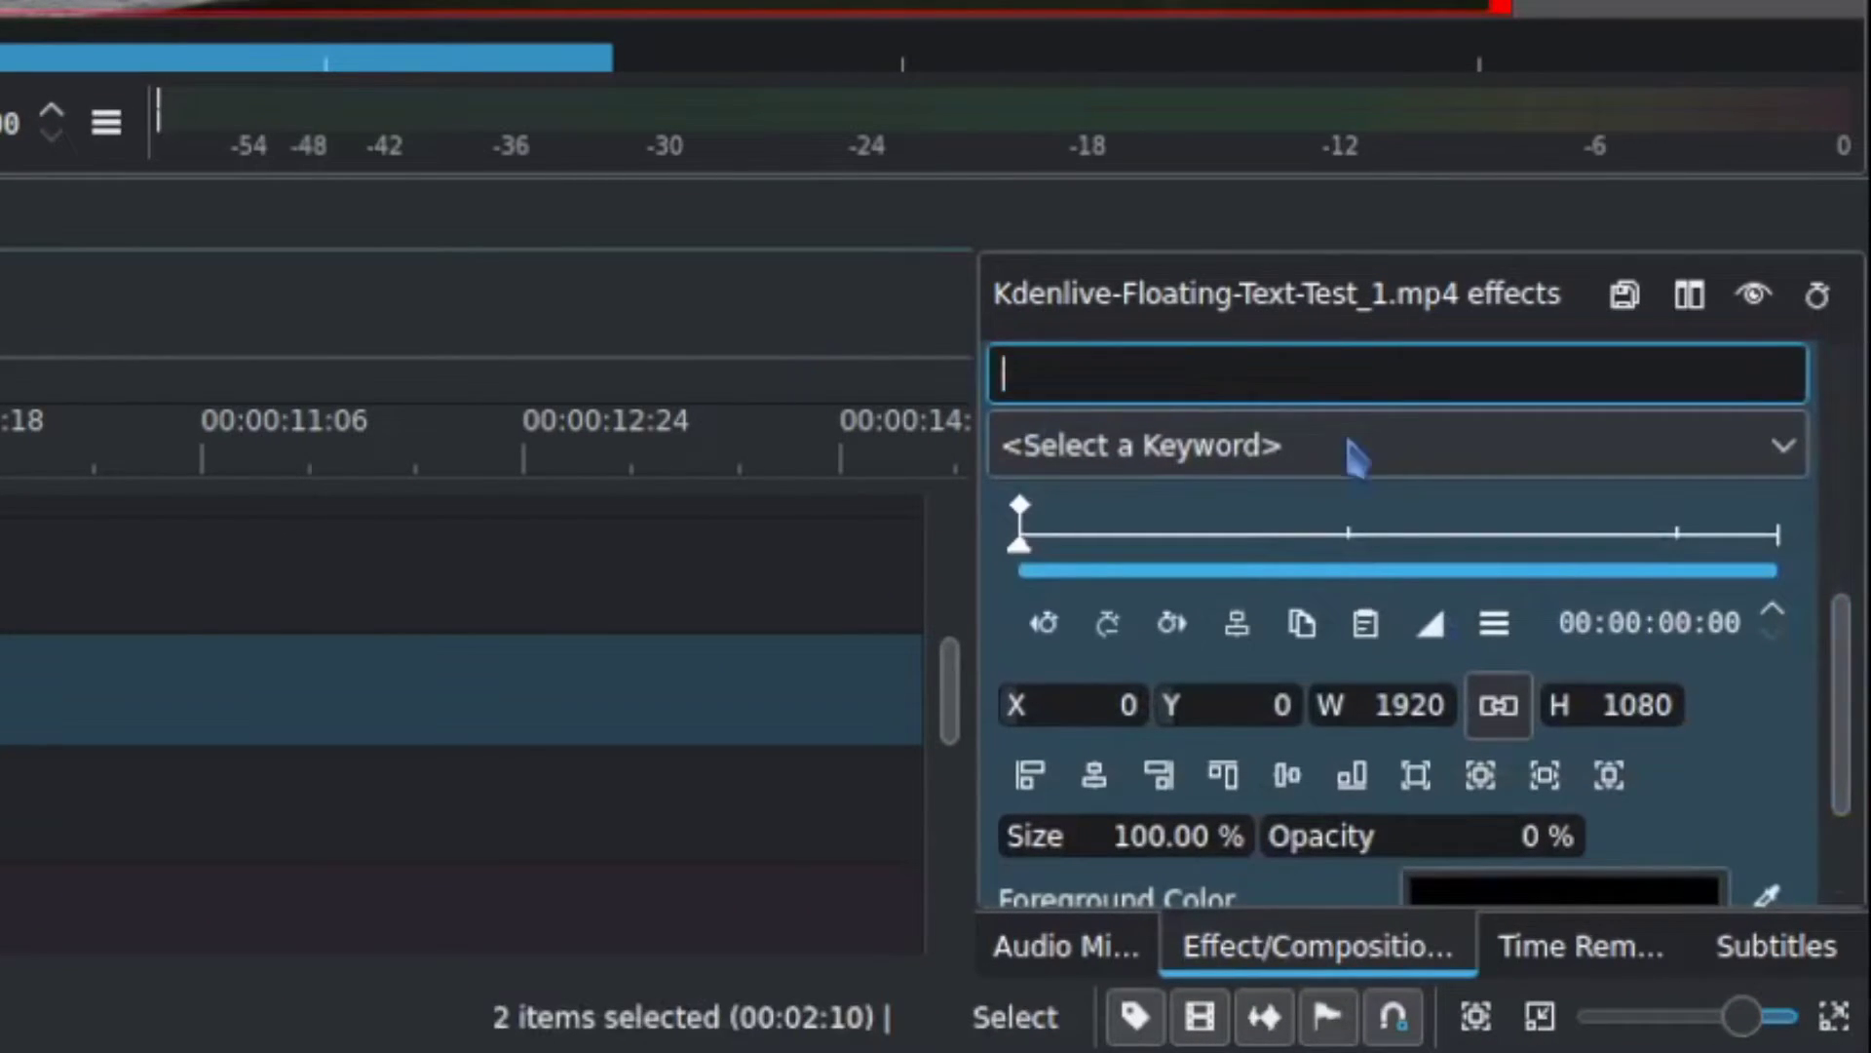
left_click(1351, 447)
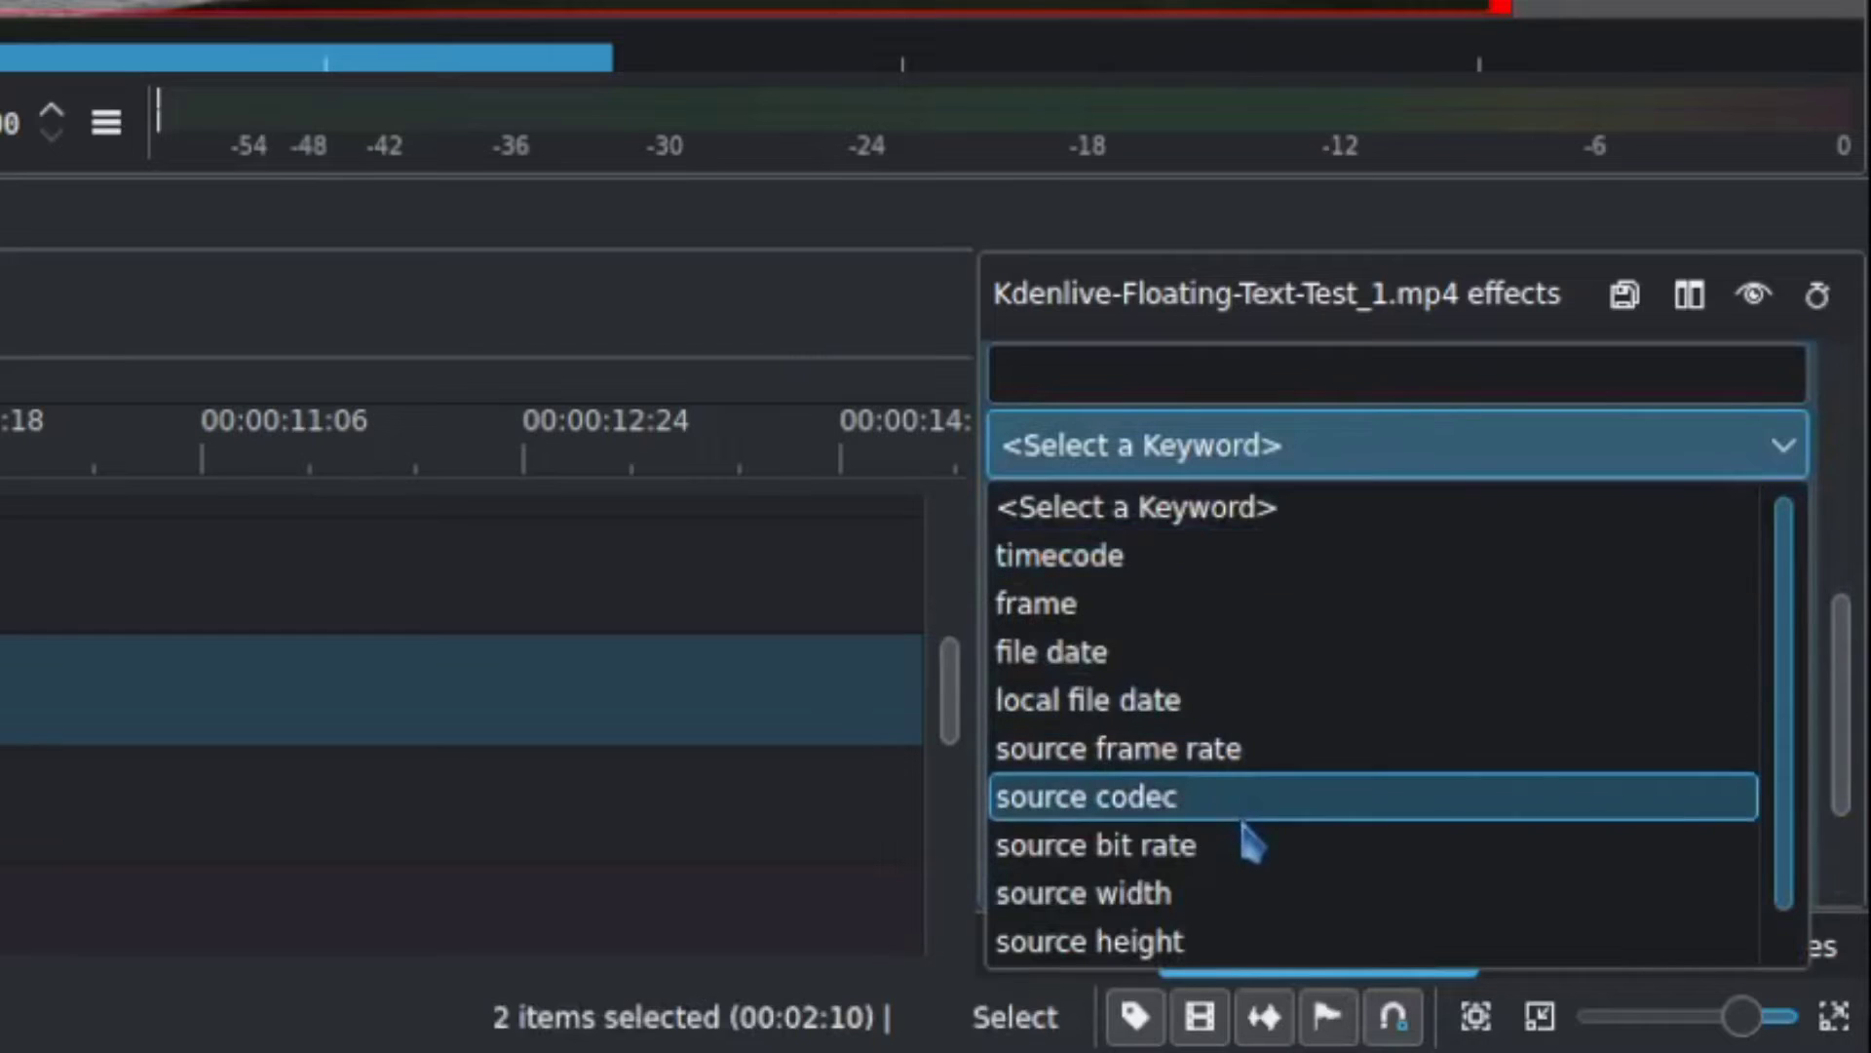
scroll(1258, 789, "down", 1)
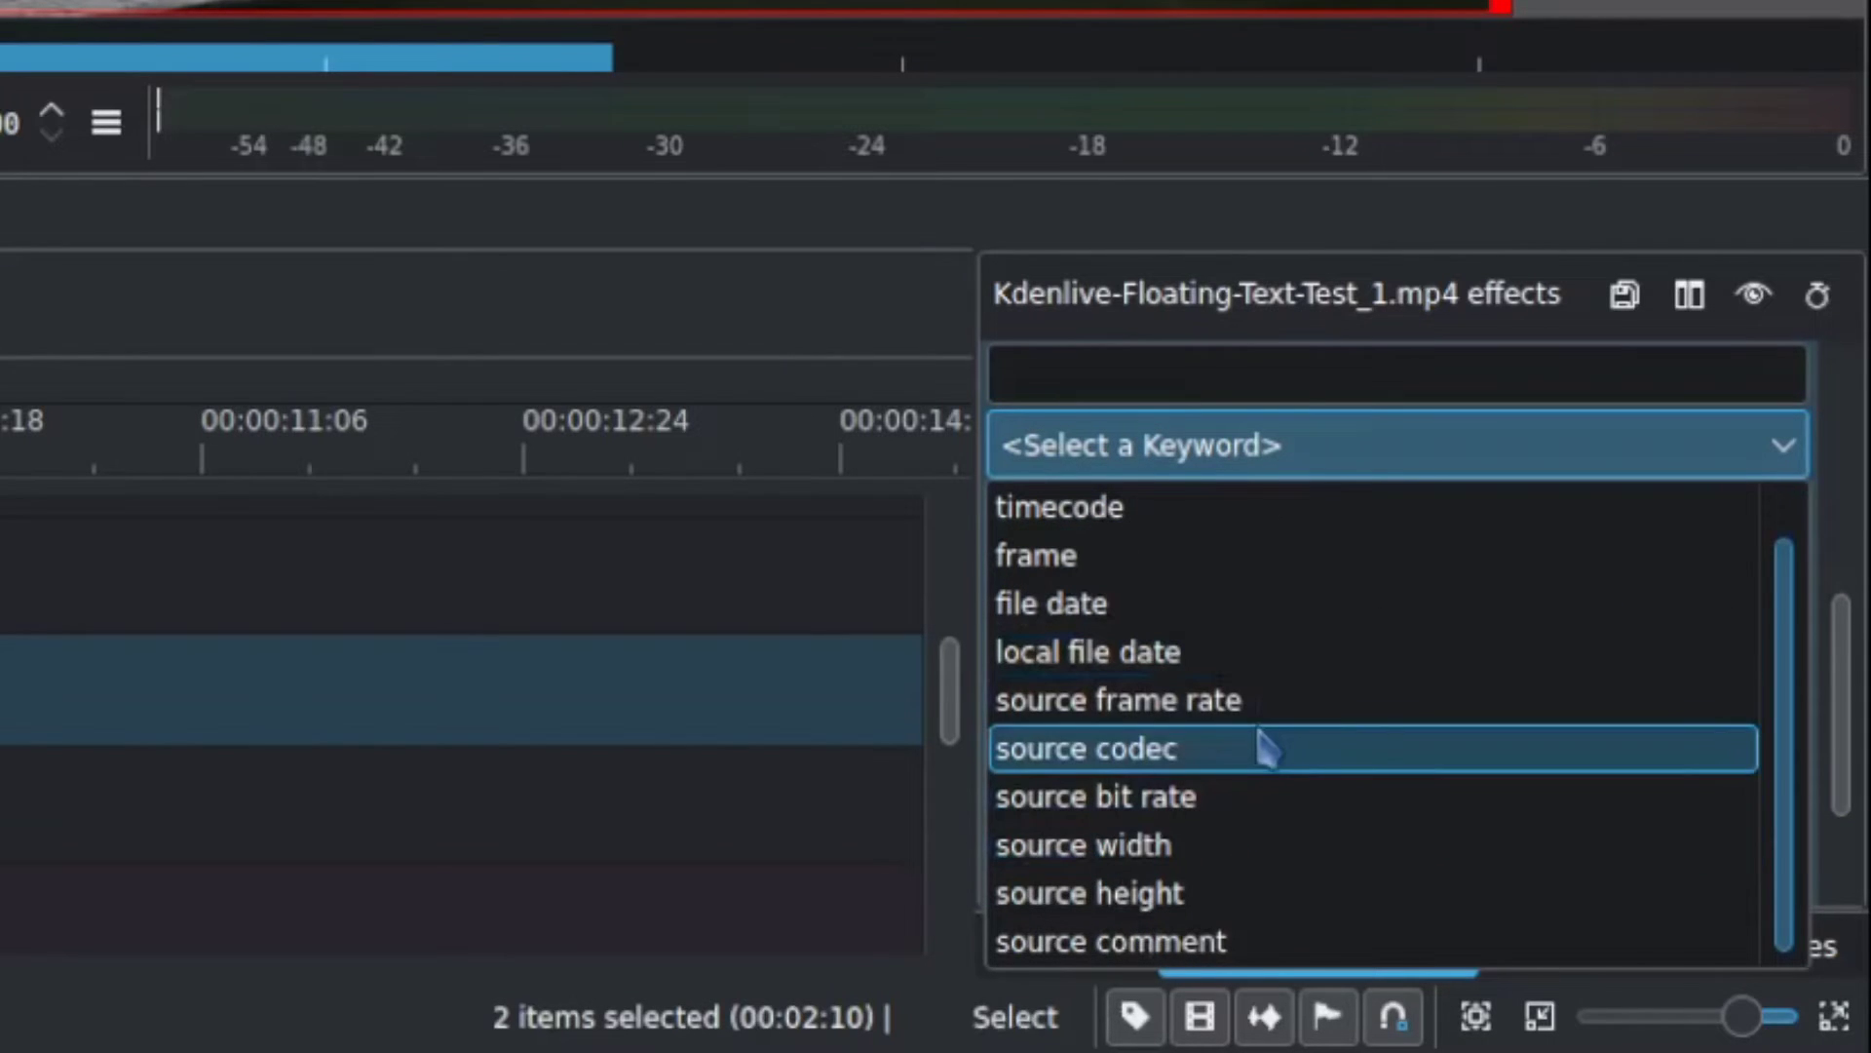
left_click(1229, 942)
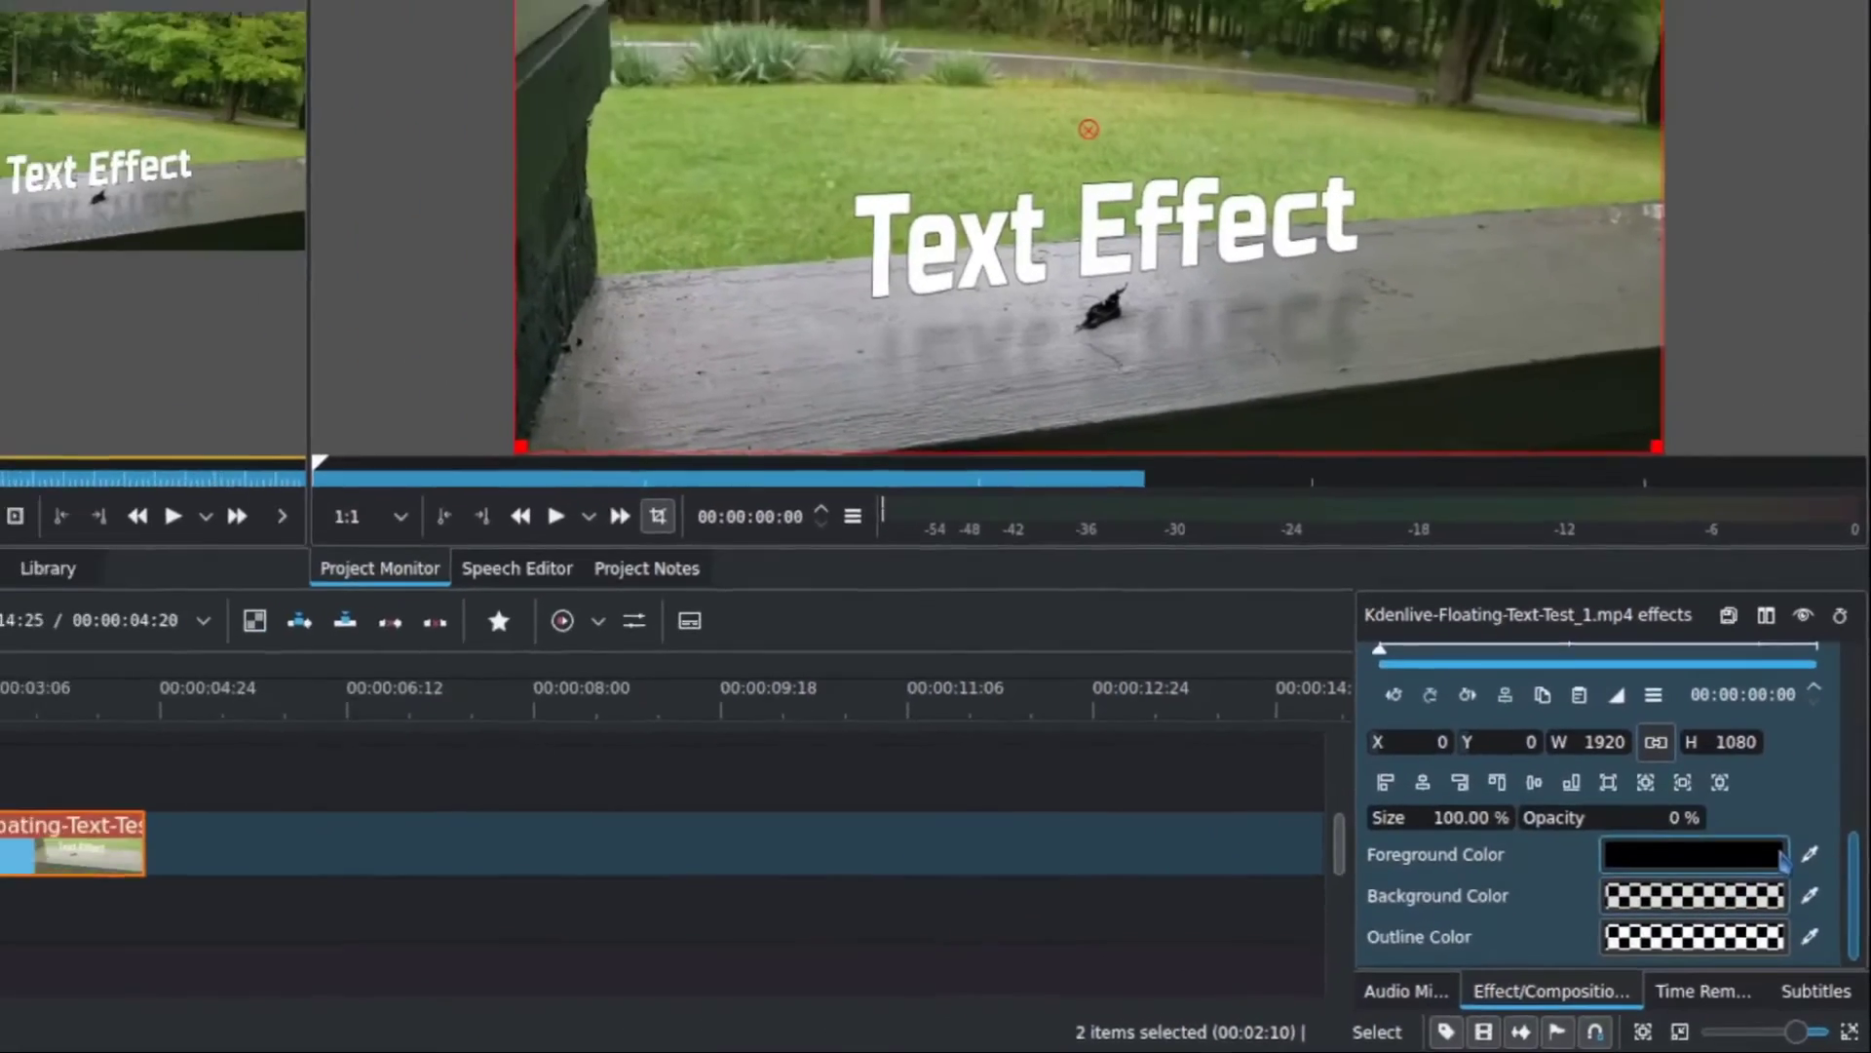
Step: Set the second clip's text colour to vivid green and preview it around 3 seconds
left_click(1696, 854)
left_click(1049, 319)
left_click_drag(1146, 438, 1153, 334)
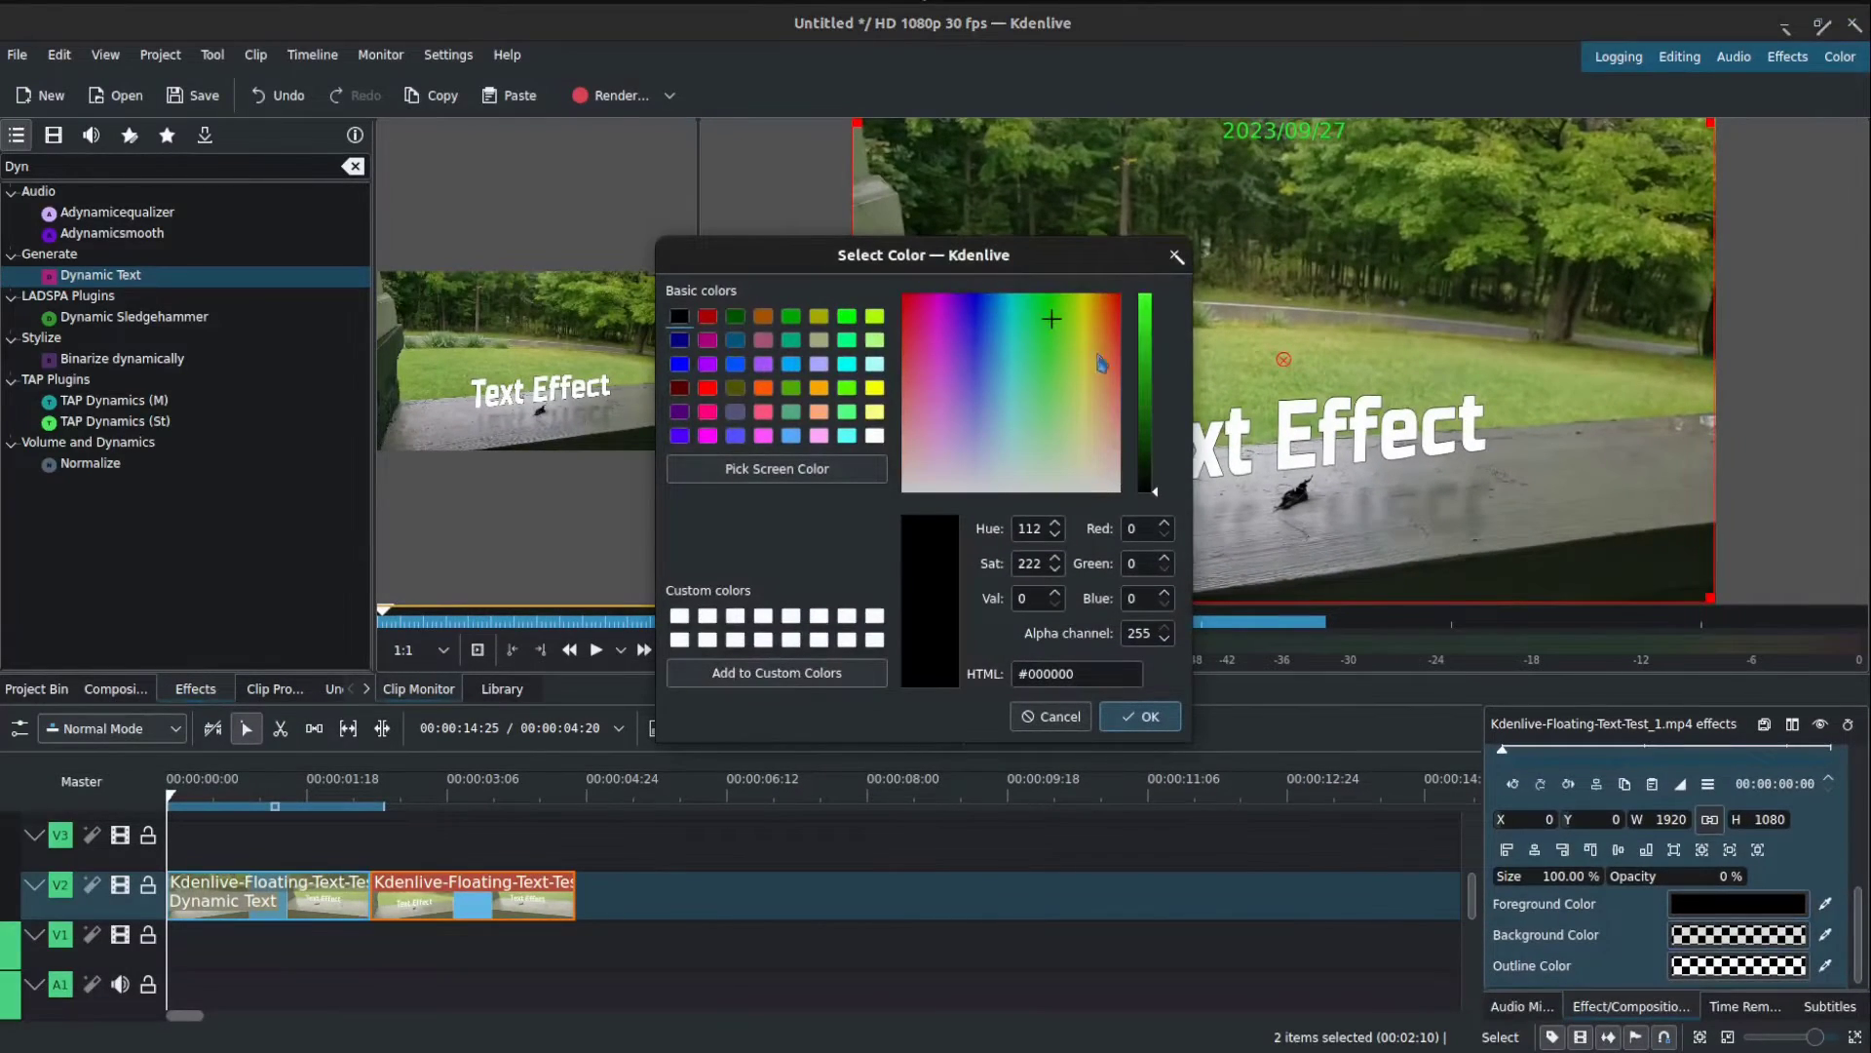
left_click(1150, 716)
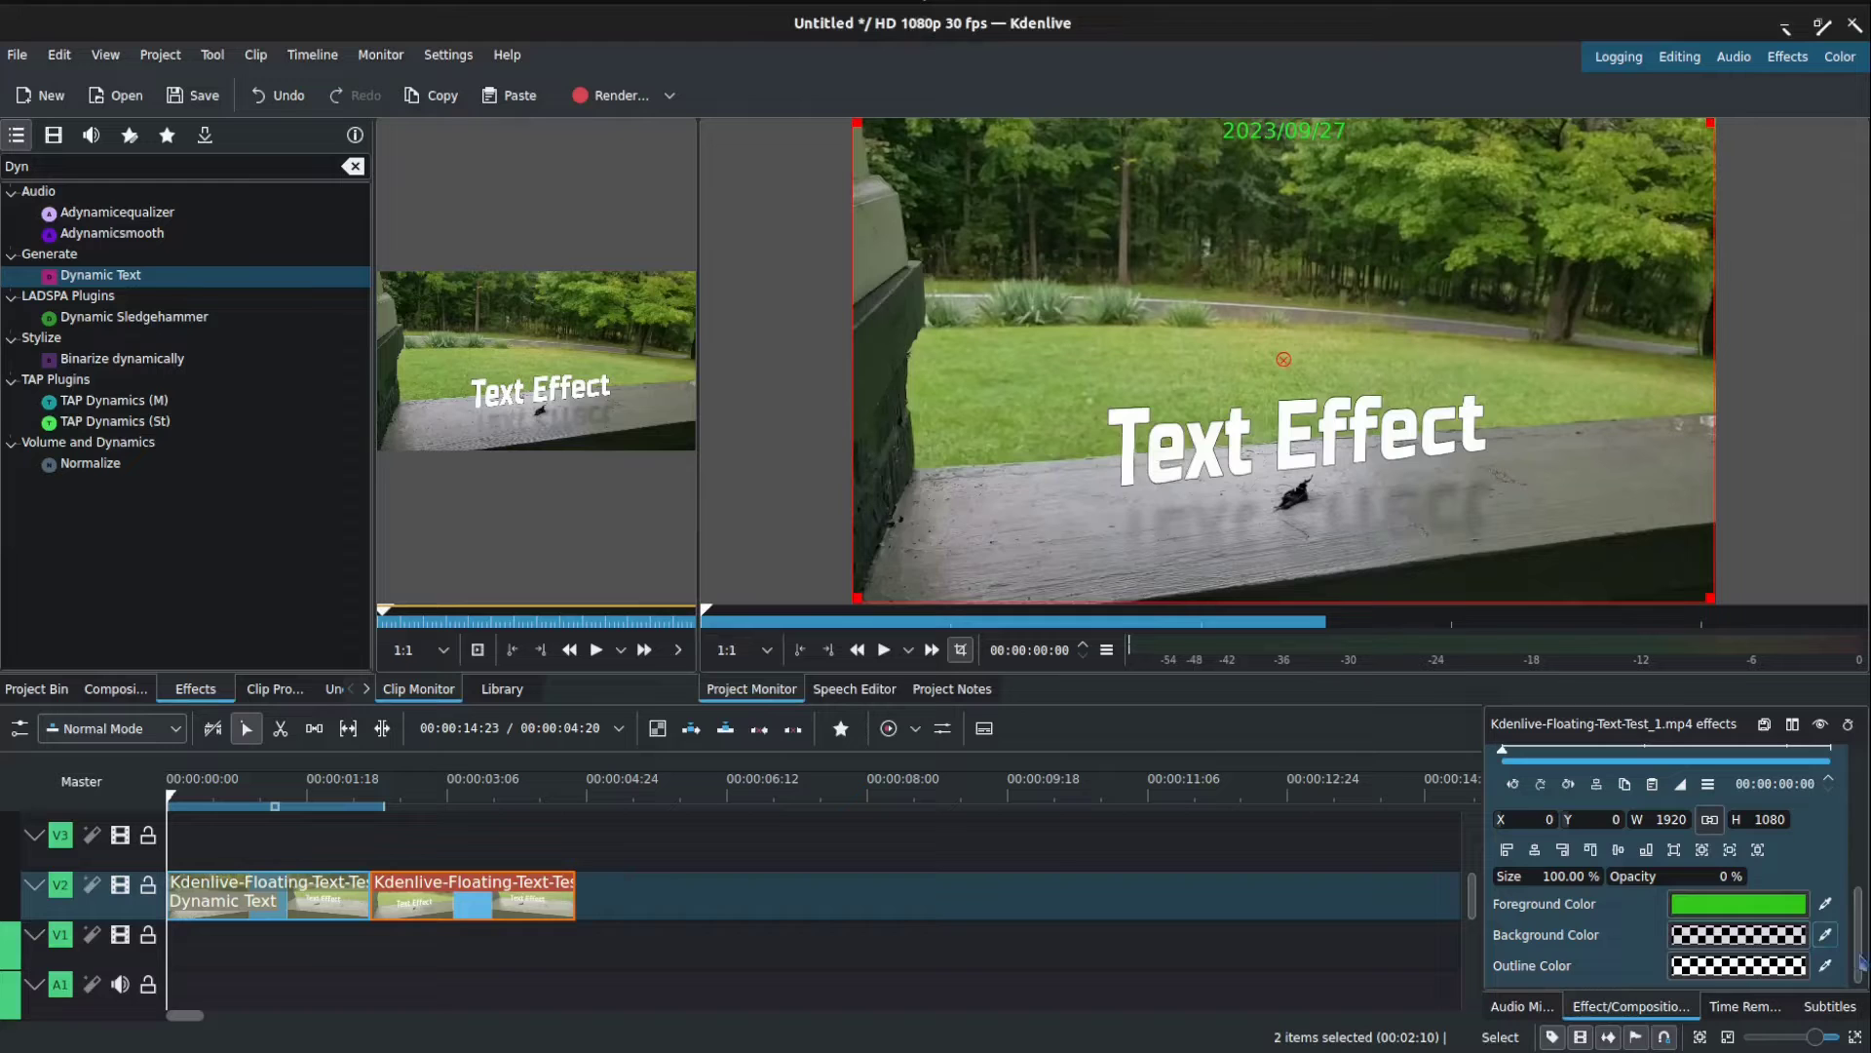
scroll(1667, 877, "up", 5)
left_click(494, 782)
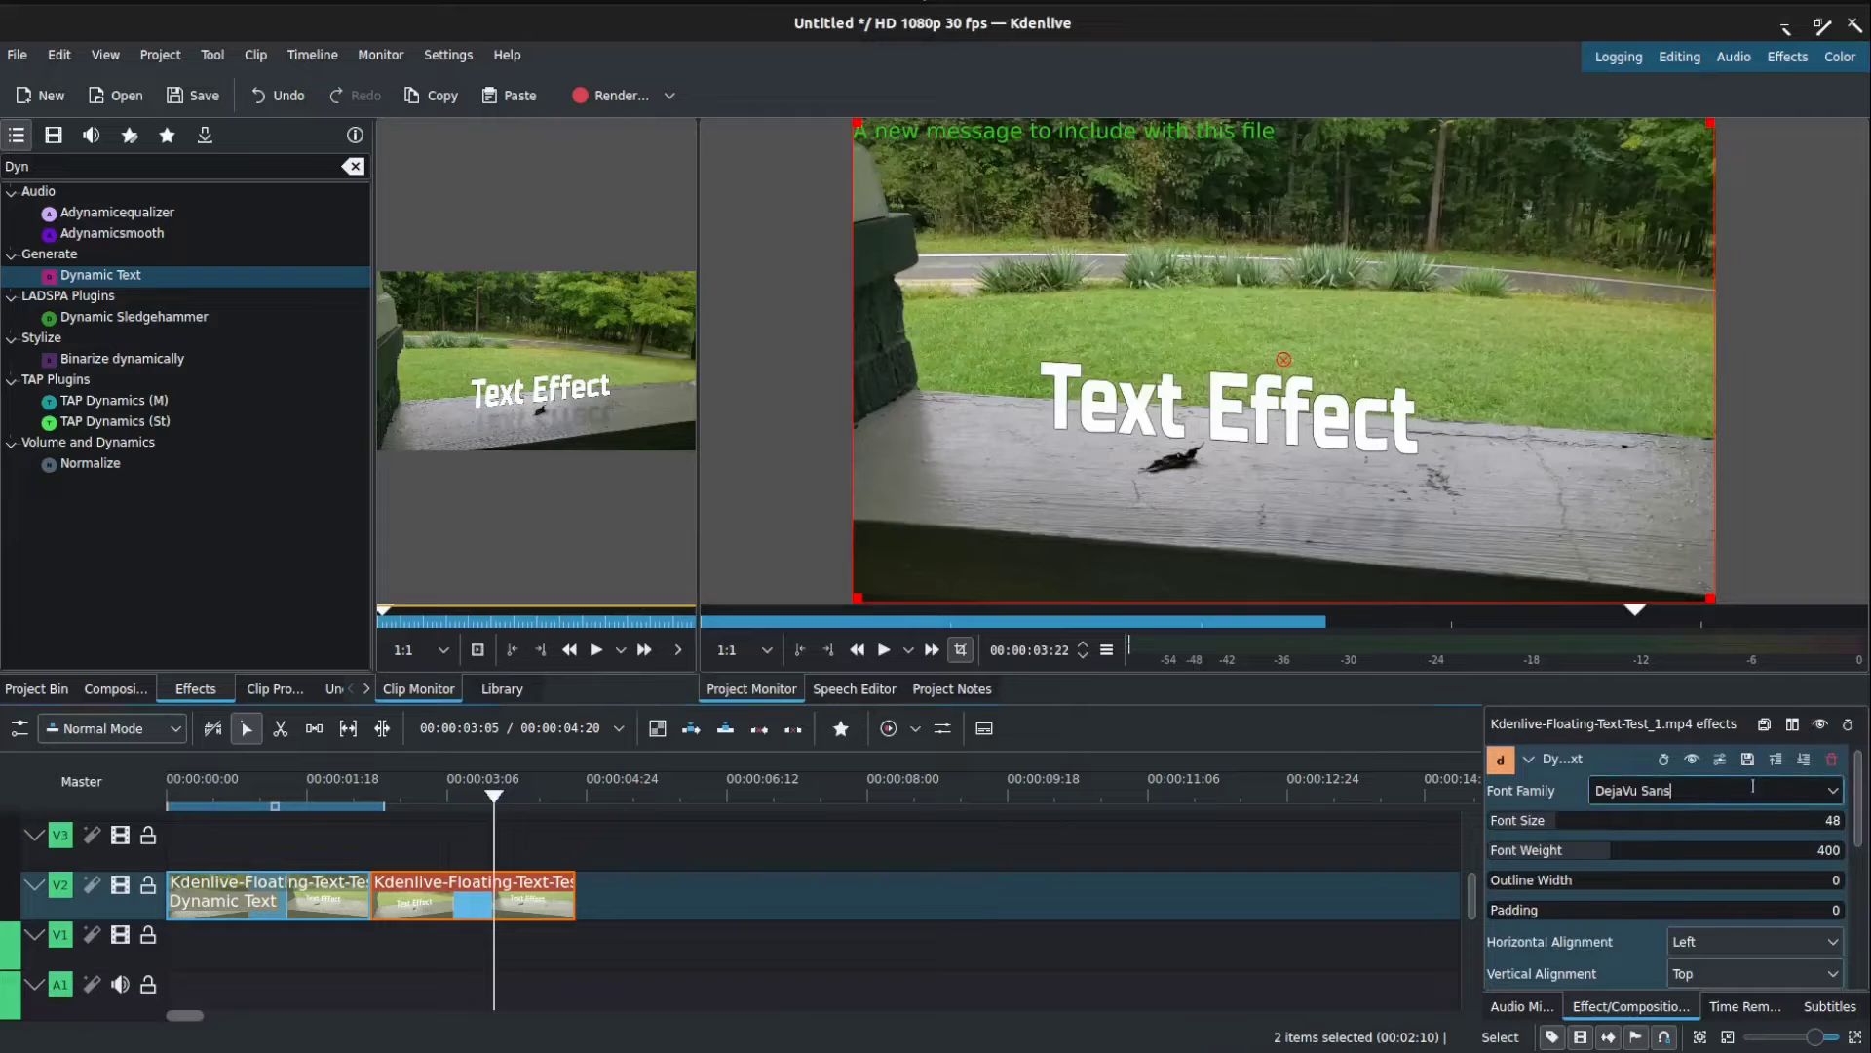
Step: Set the comment text's Font Family to Dyuthi and enlarge Font Size from 48 to 75
left_click(1832, 792)
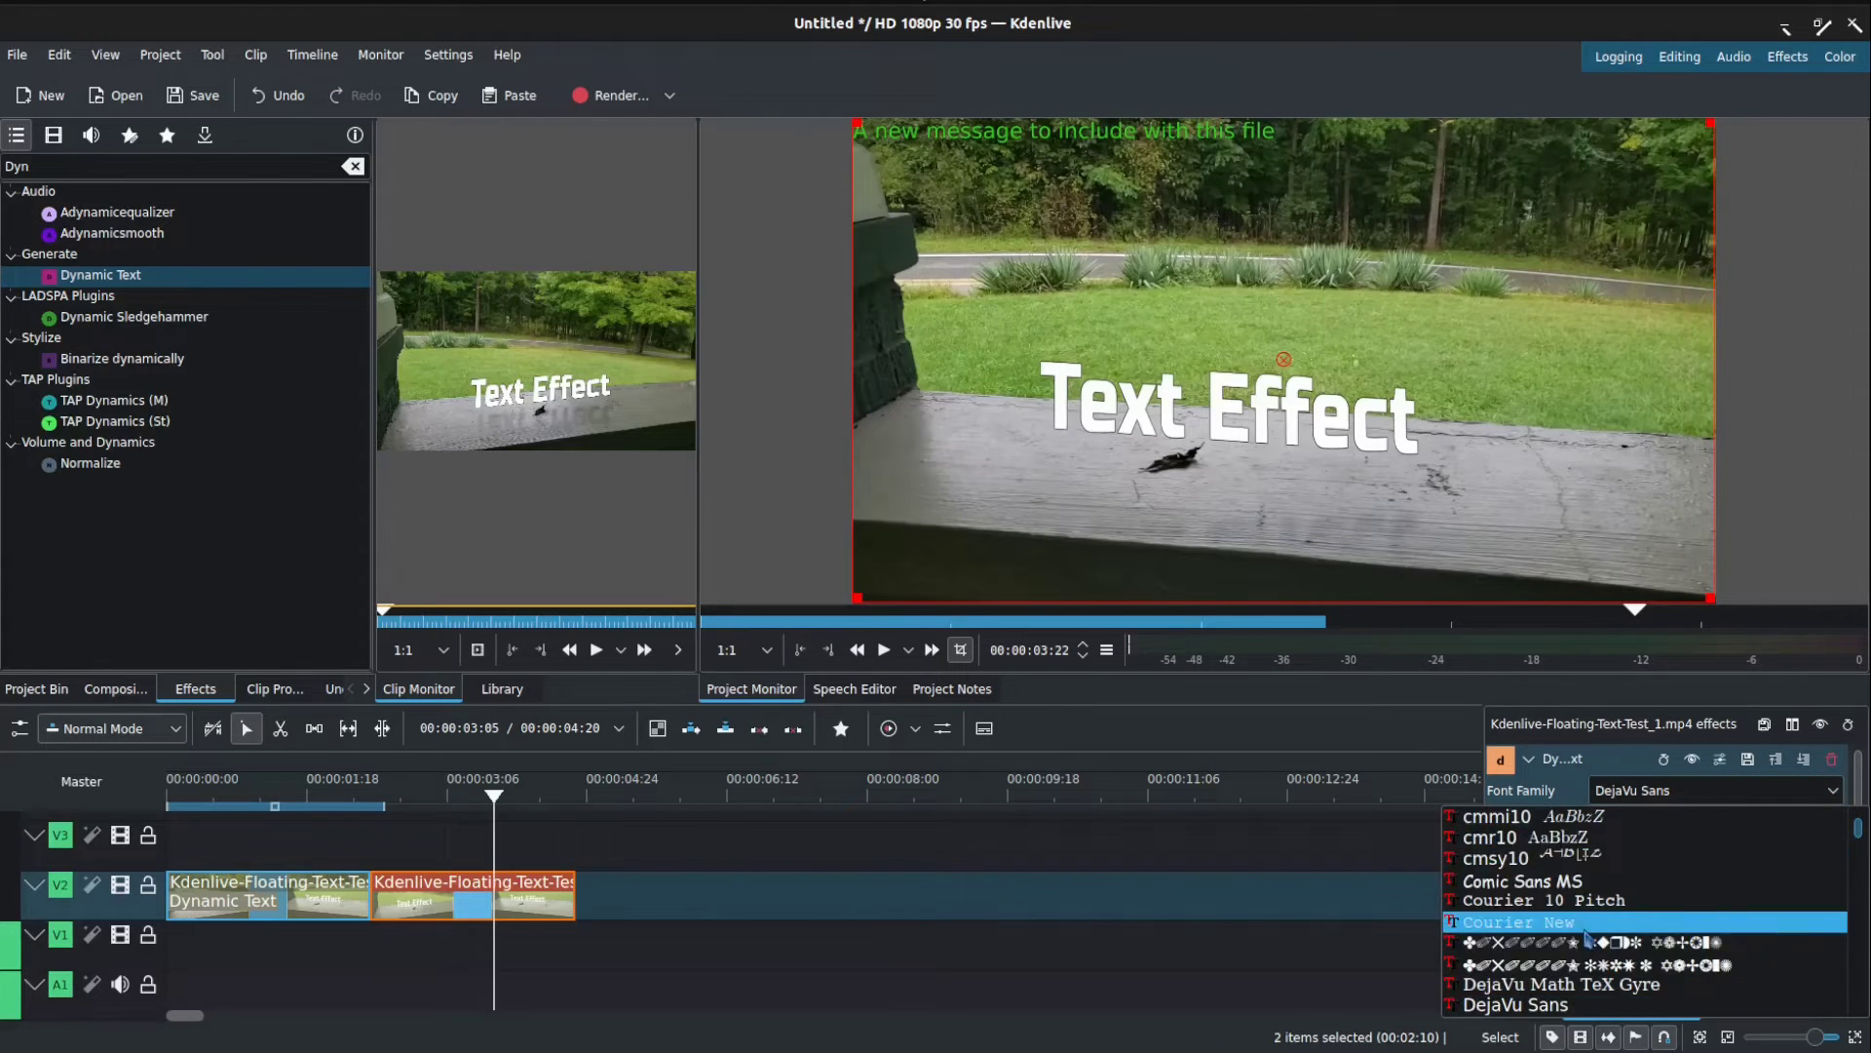
scroll(1645, 921, "down", 3)
scroll(1580, 994, "down", 3)
scroll(1601, 951, "down", 2)
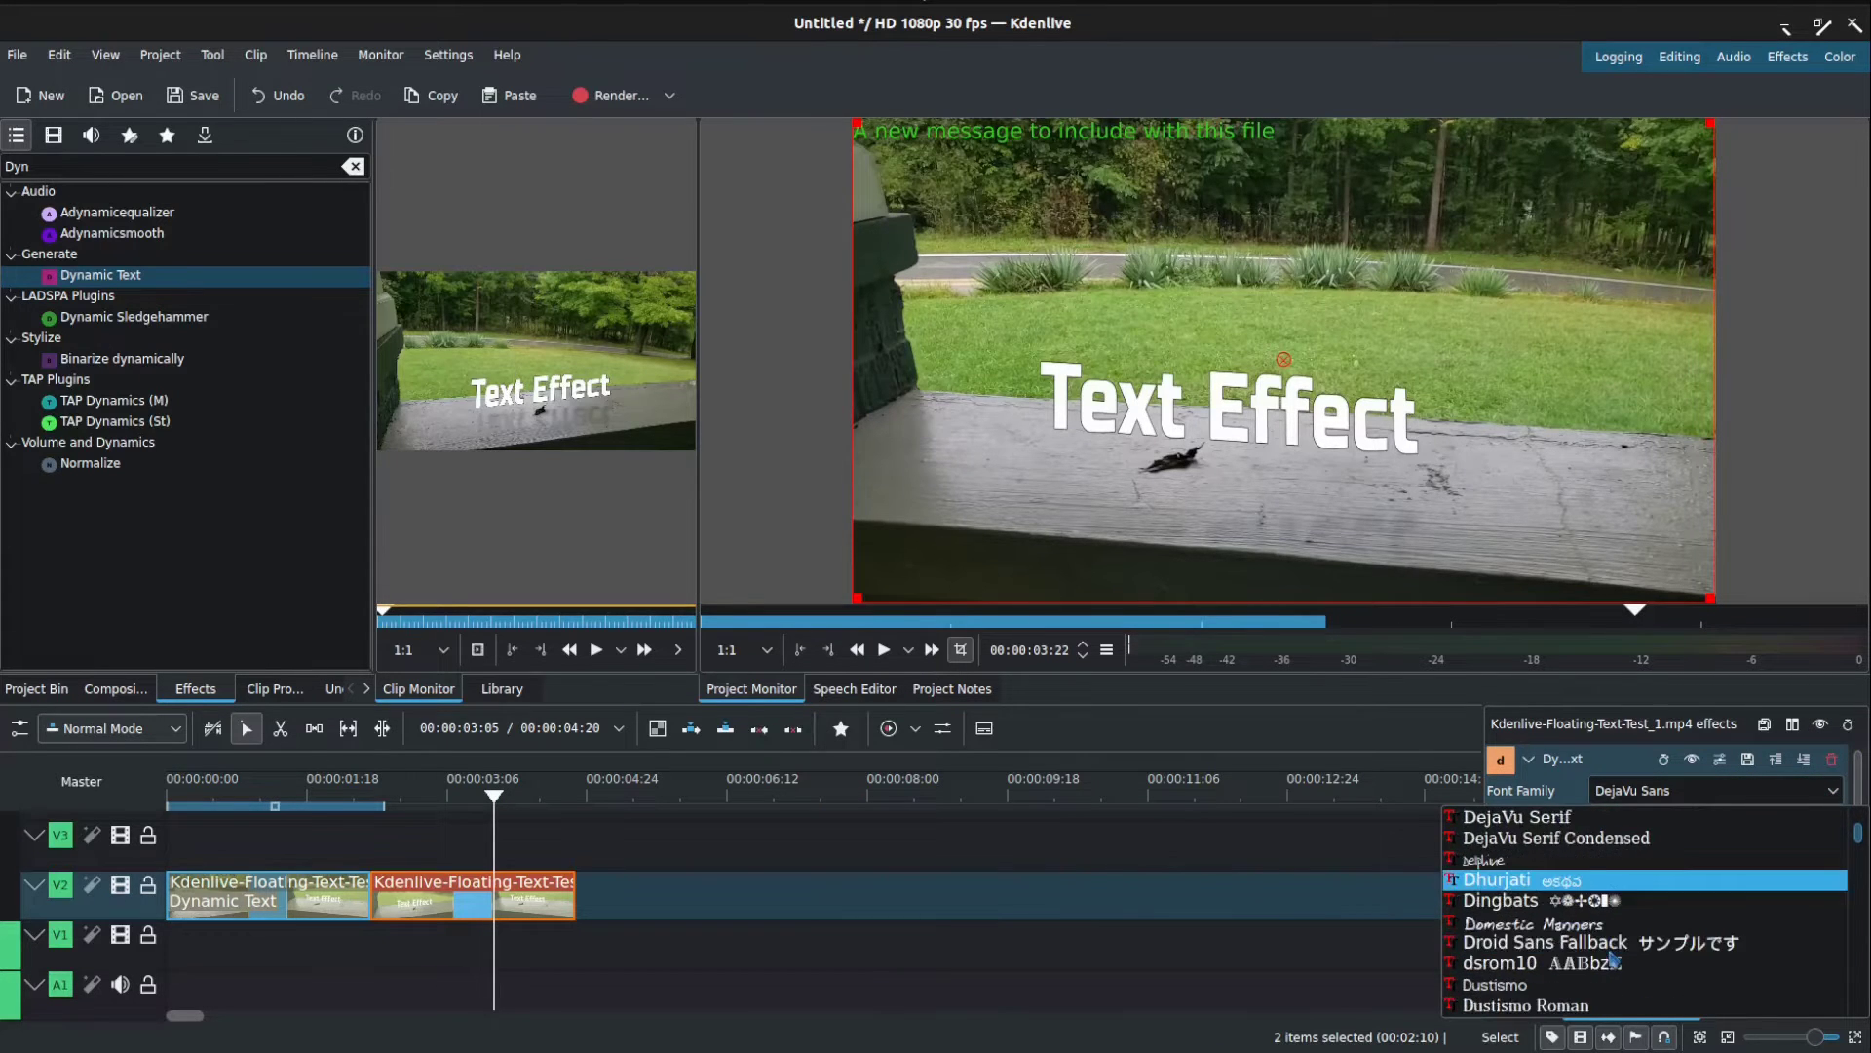
scroll(1611, 961, "down", 2)
scroll(1611, 952, "down", 1)
left_click(1611, 907)
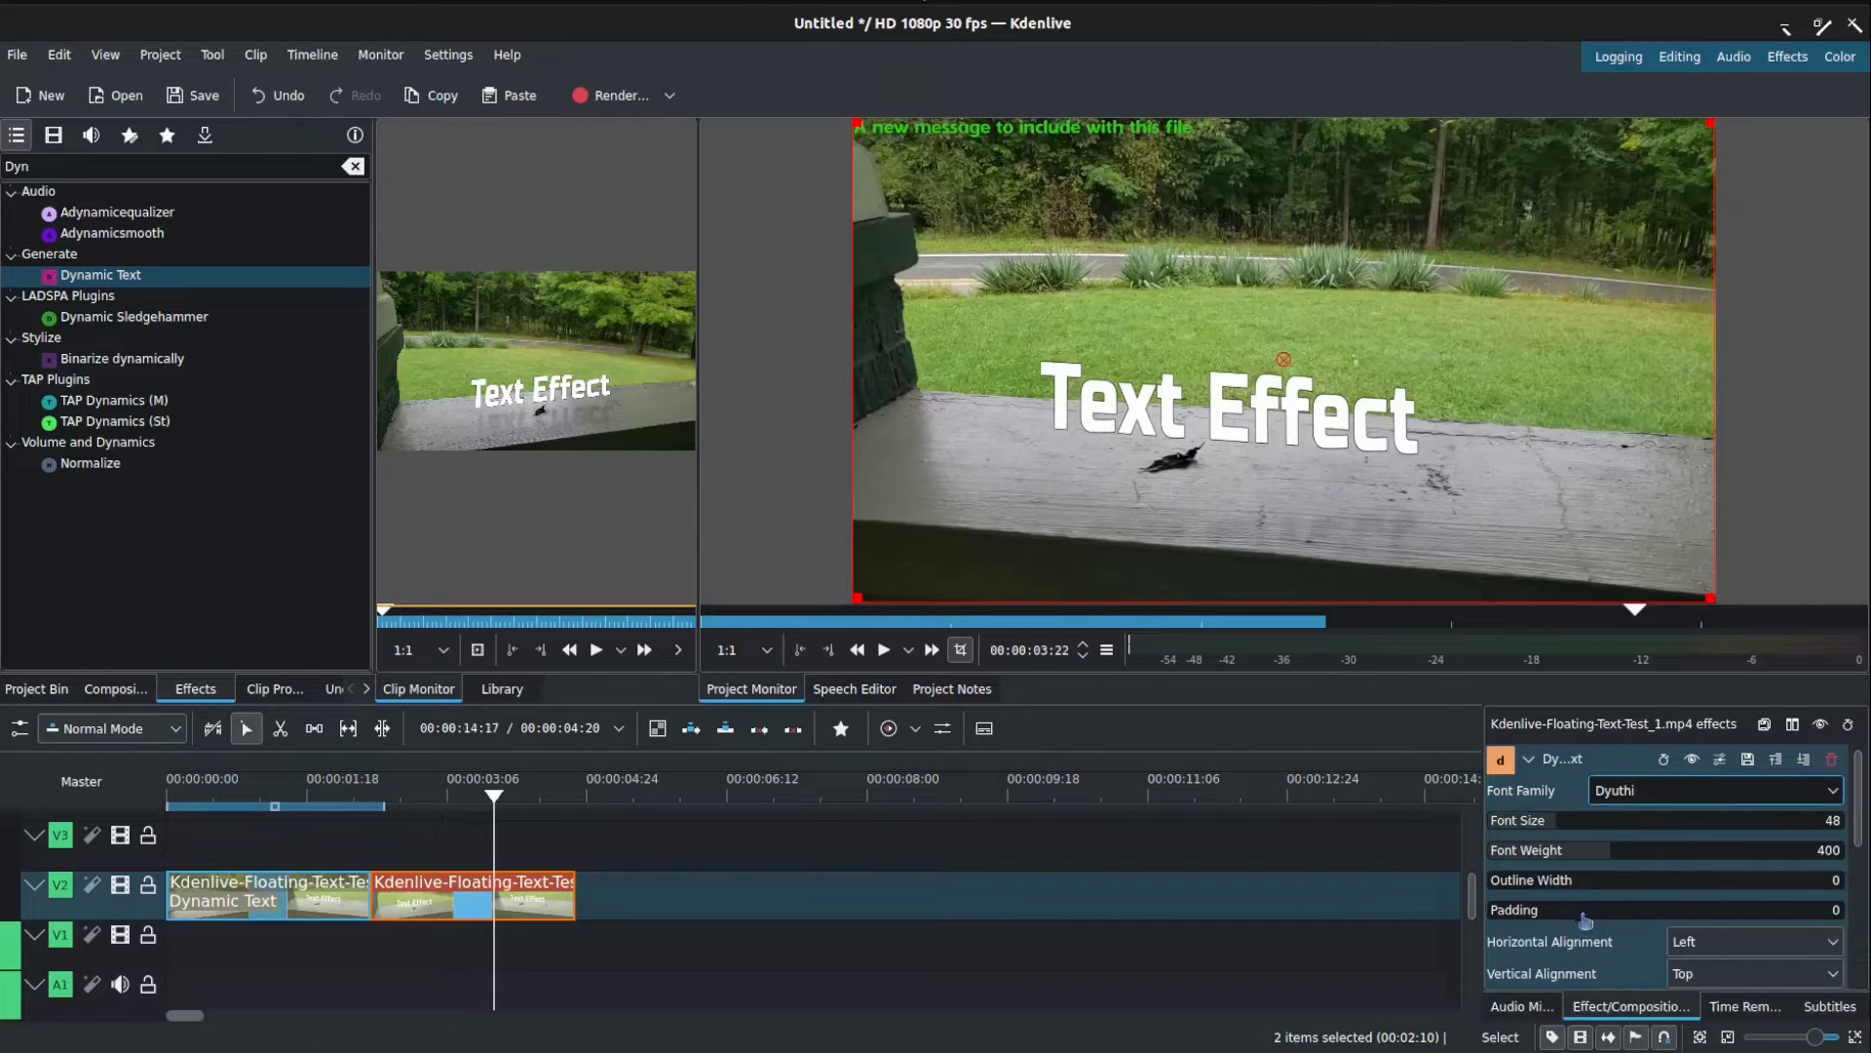
left_click_drag(1565, 822, 1603, 827)
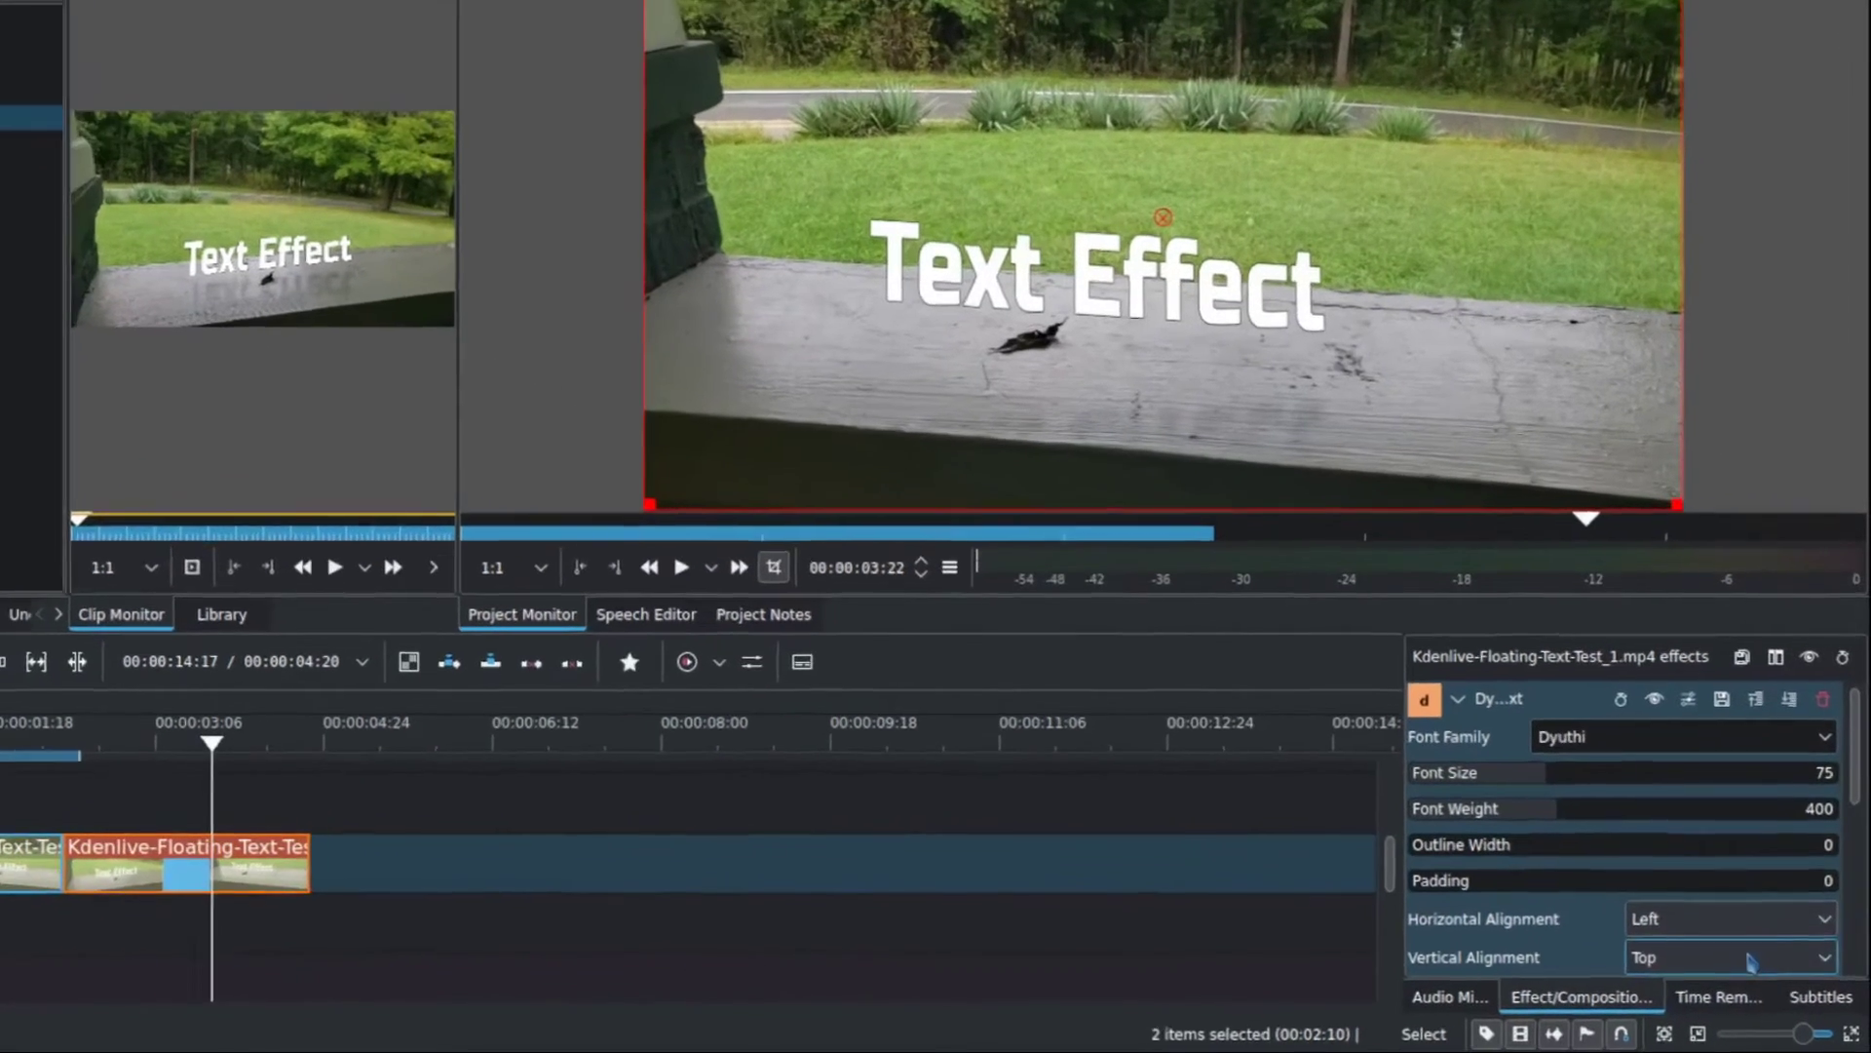
Step: Try Vertical Alignment Bottom, then settle on Middle to centre the message vertically
left_click(1754, 973)
left_click(1711, 904)
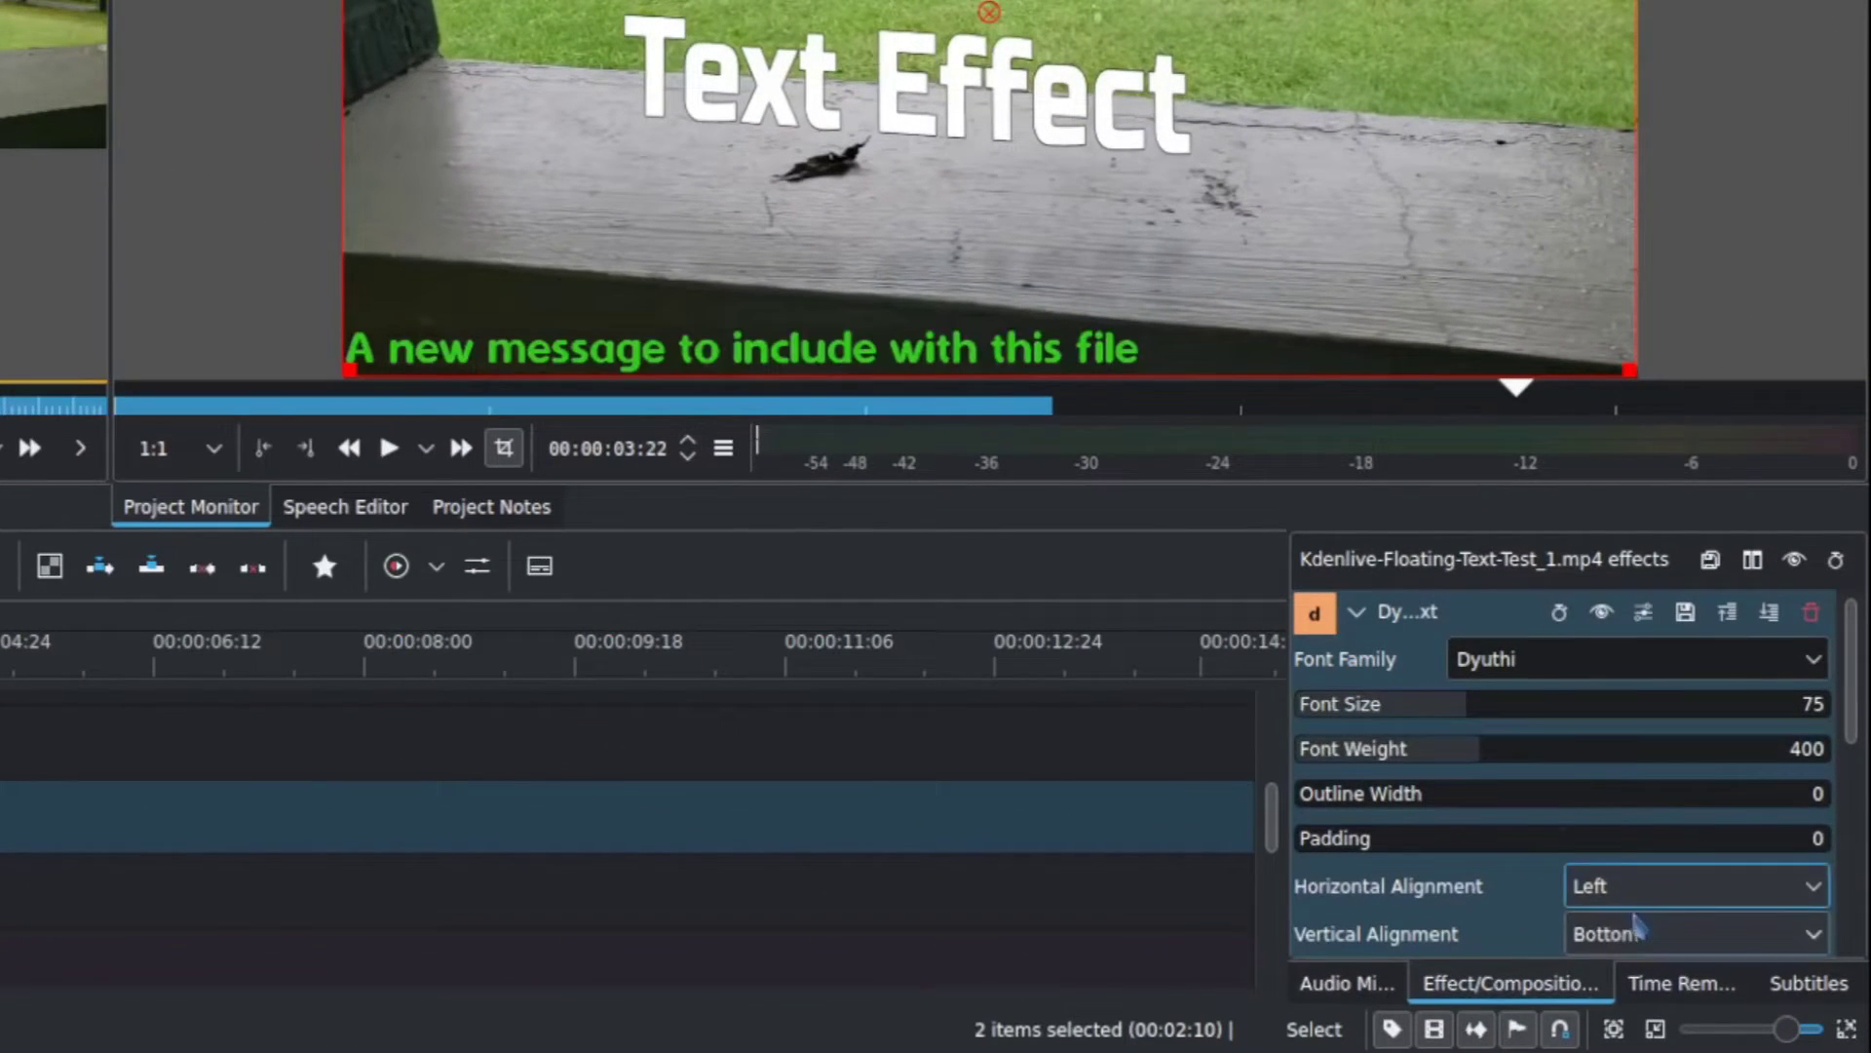
left_click(1696, 934)
left_click(1652, 860)
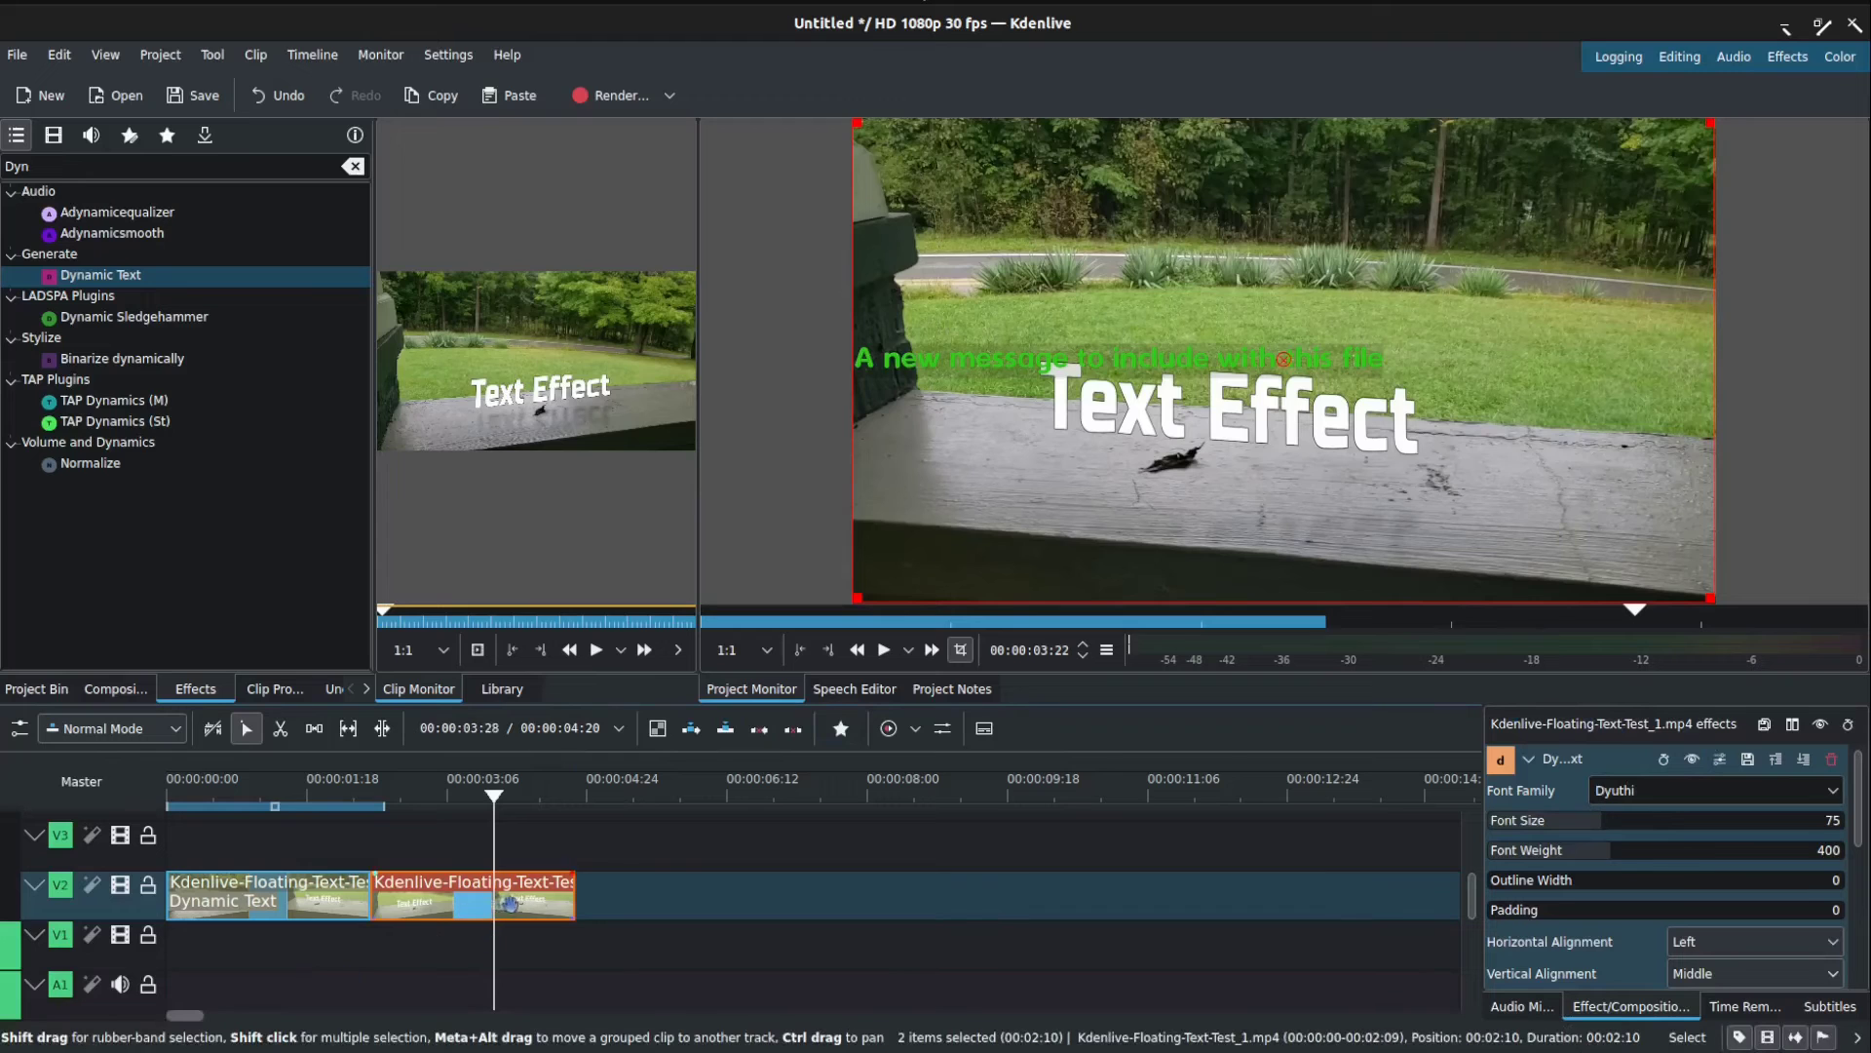
Step: Review both clips' effects and copy the Dynamic Text effect onto the first clip
left_click(276, 897)
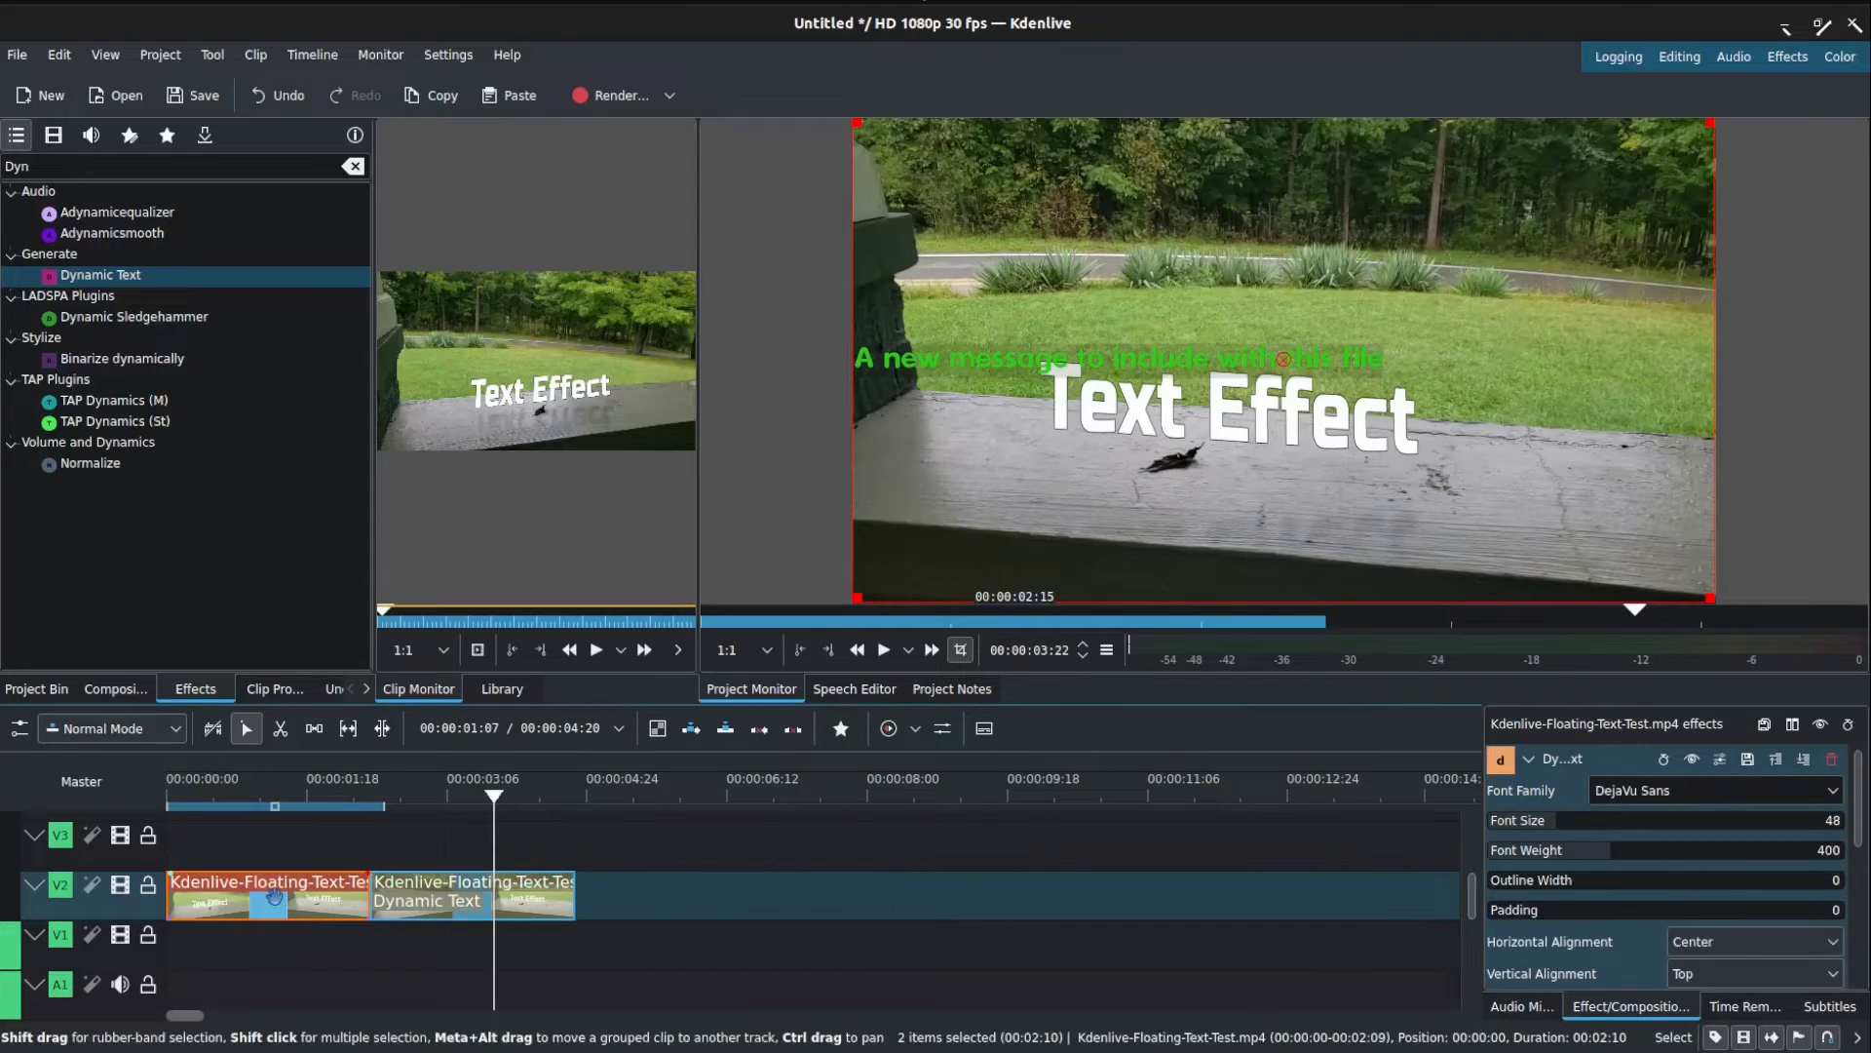
left_click(256, 797)
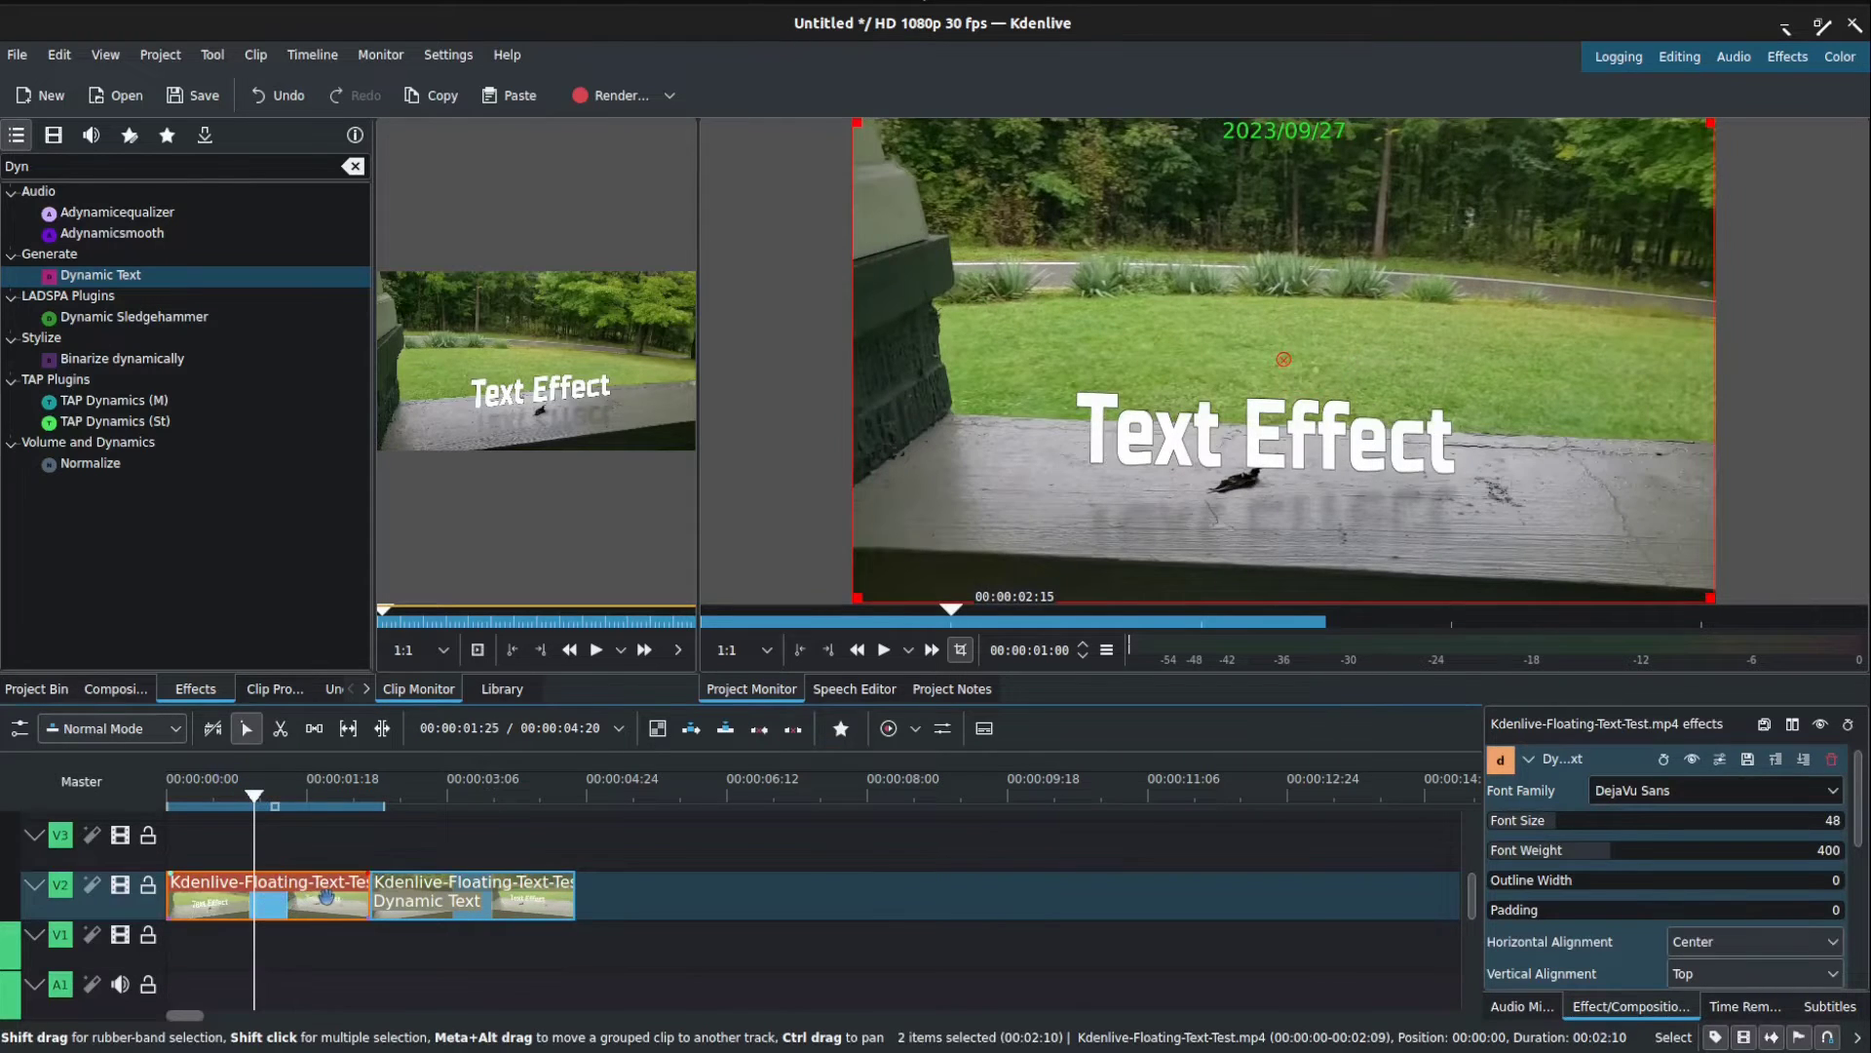
left_click(1832, 758)
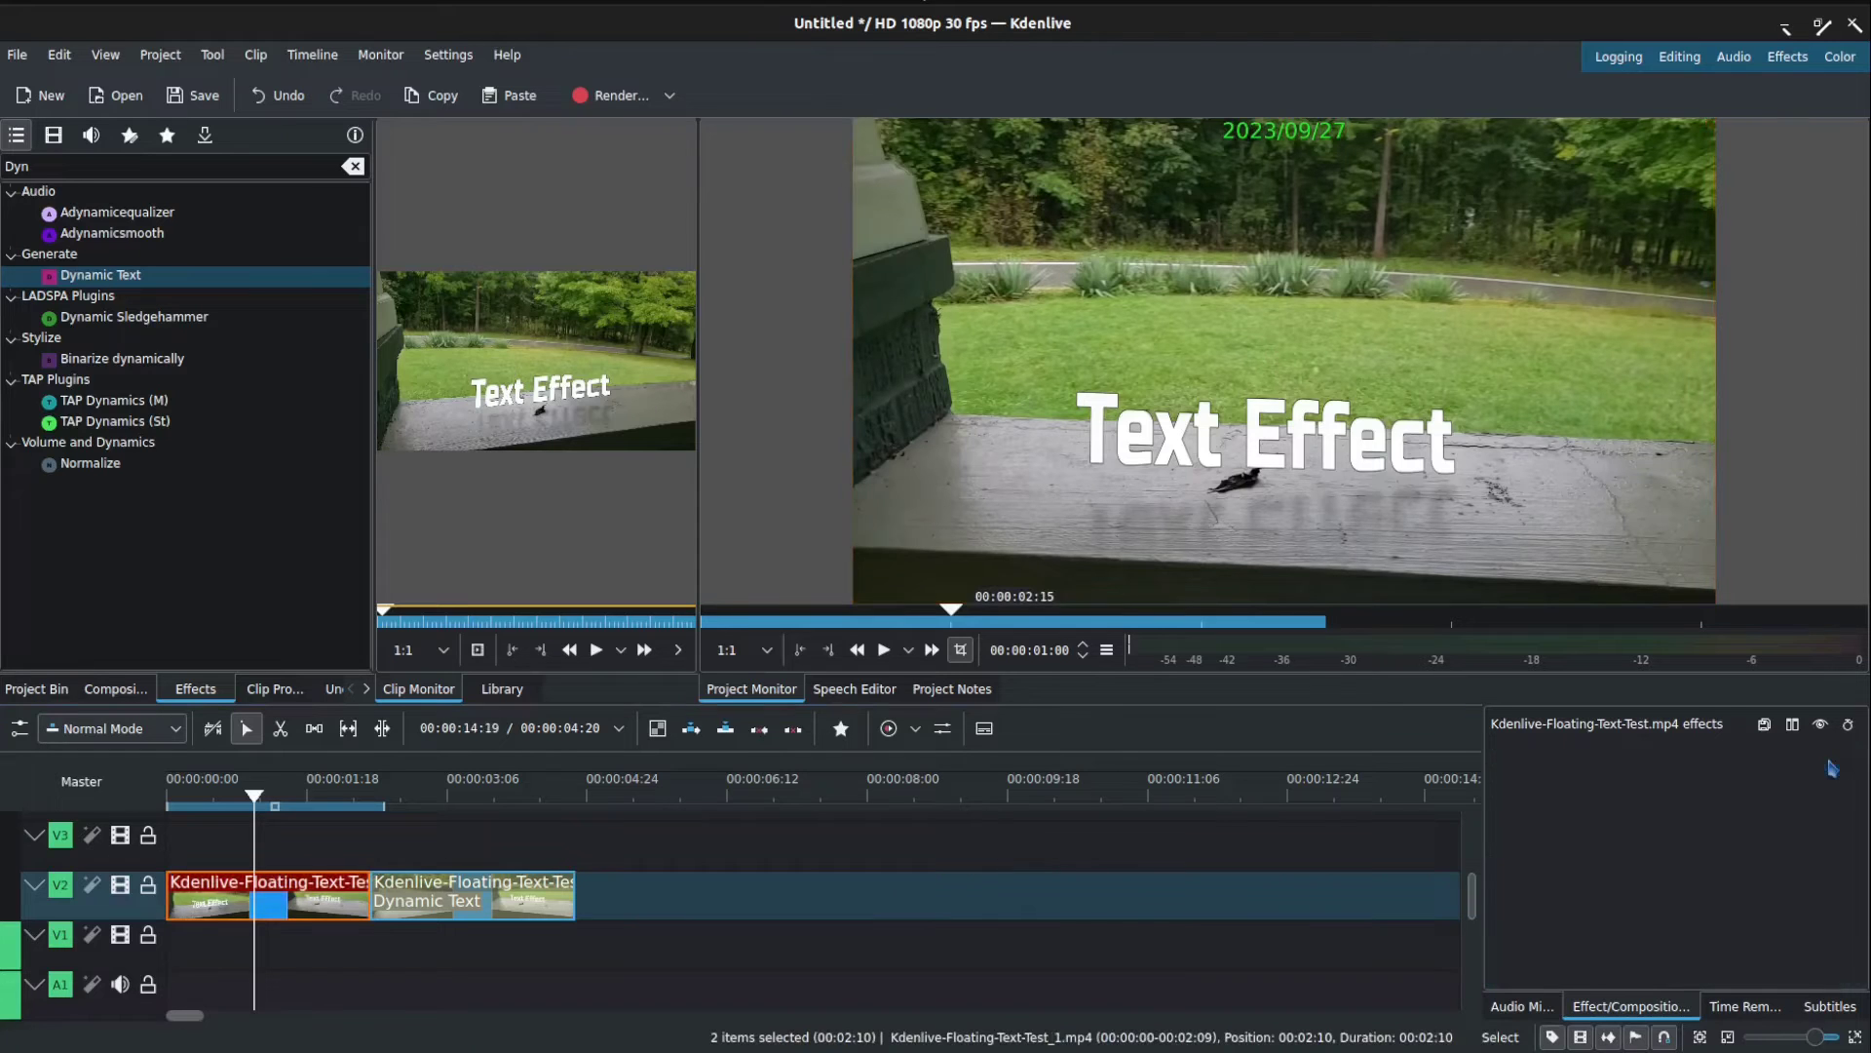
left_click(463, 883)
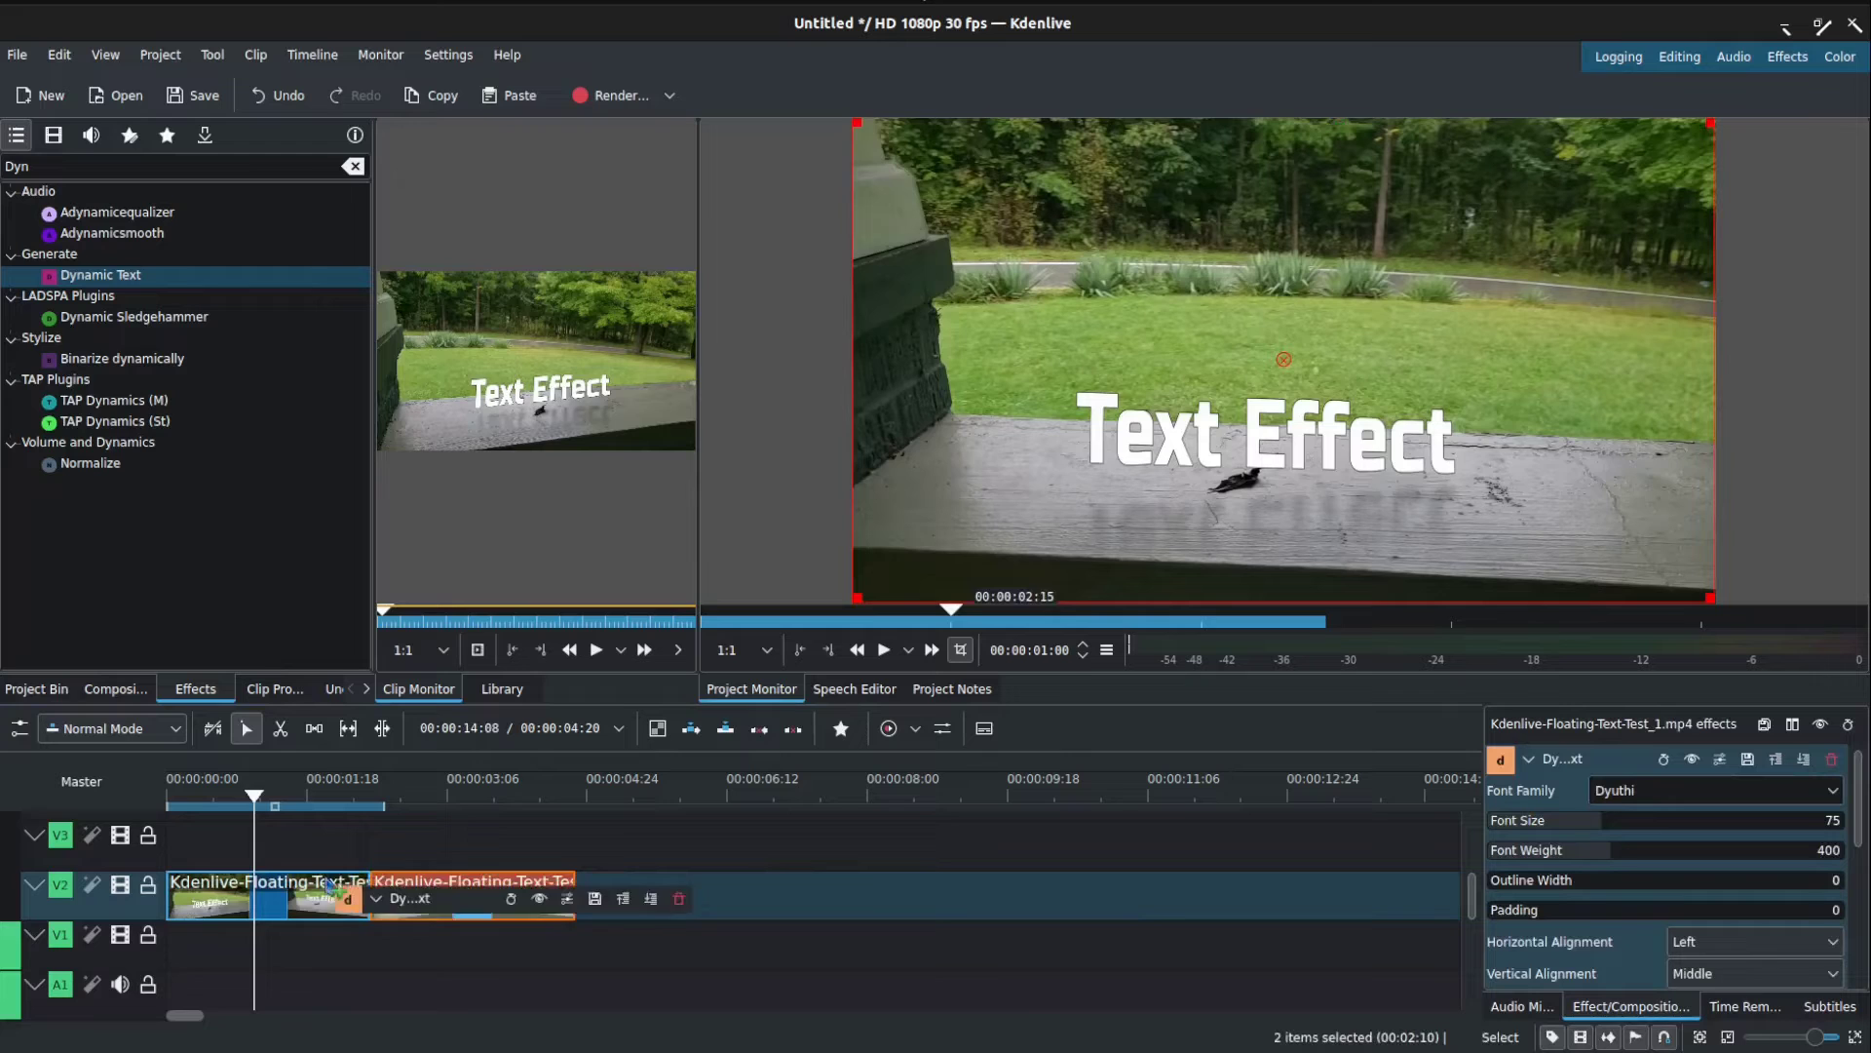
left_click_drag(99, 273, 234, 892)
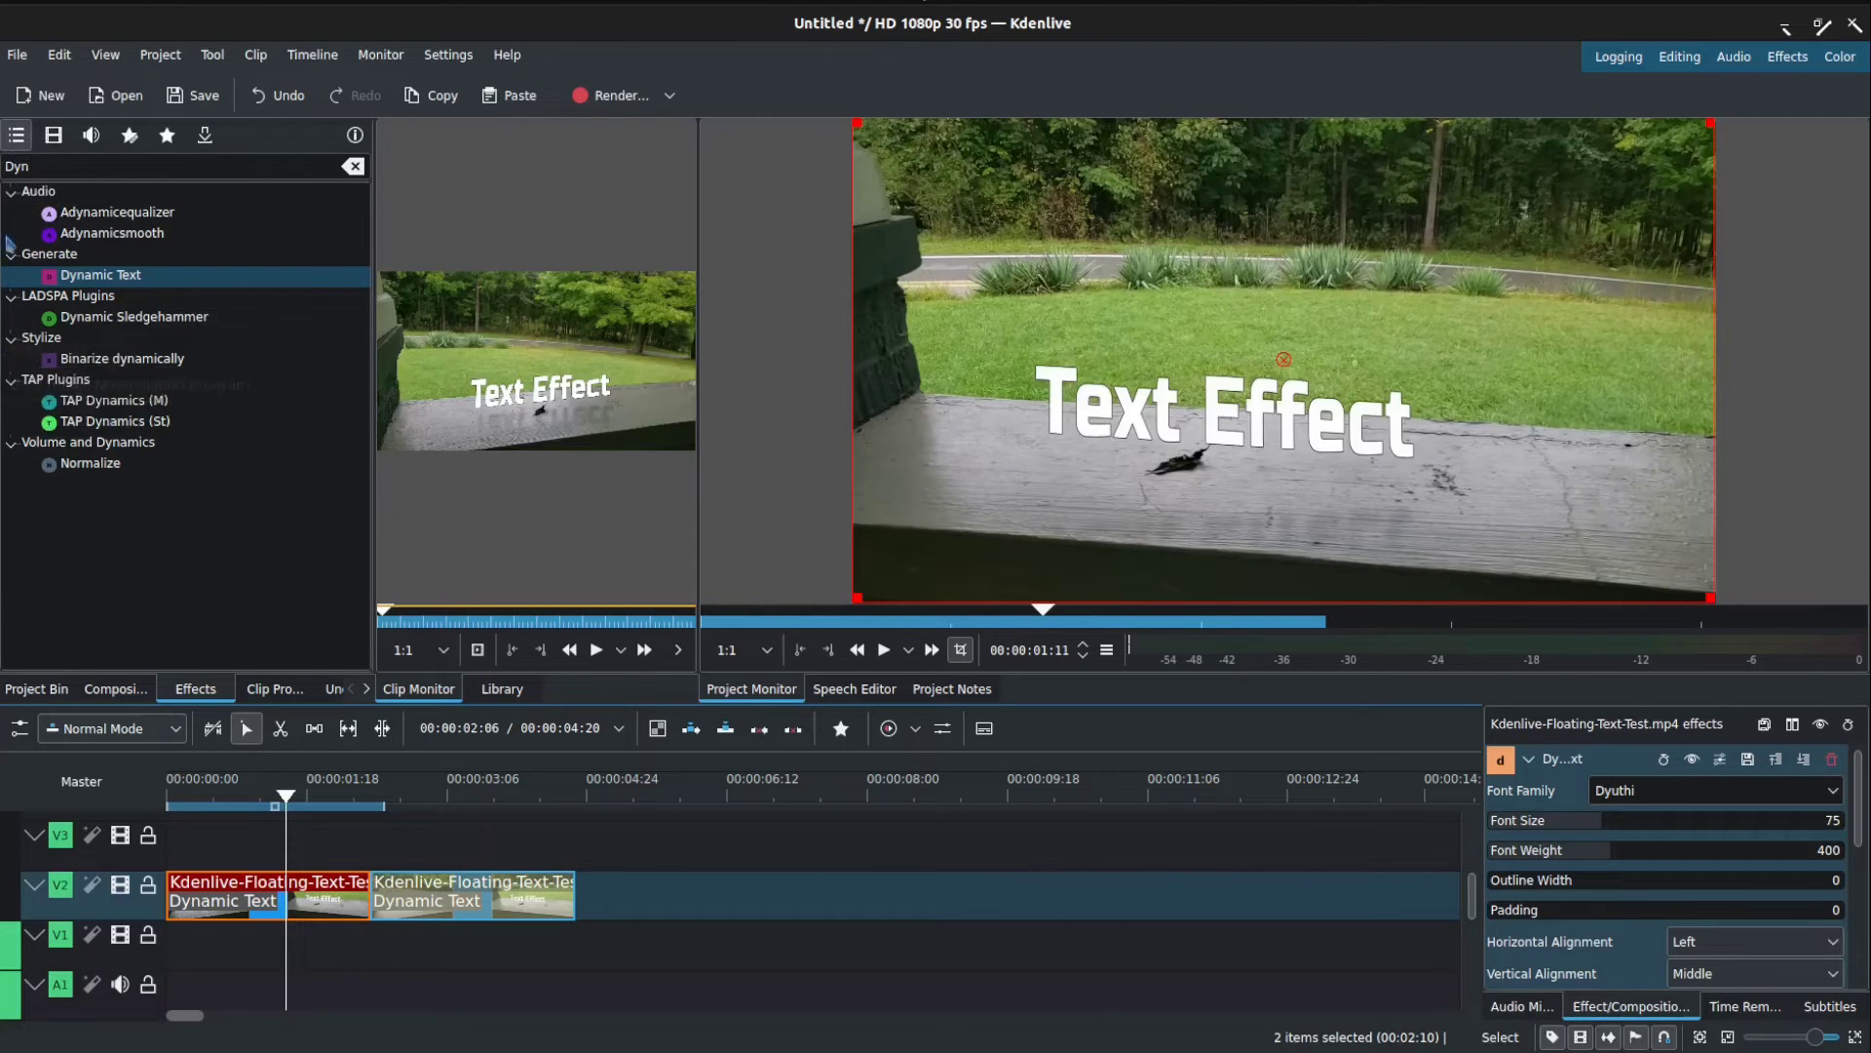
Step: Switch to Files and open Kdenlive-Floating-Text-Test.mp4 with VLC media player
key("super")
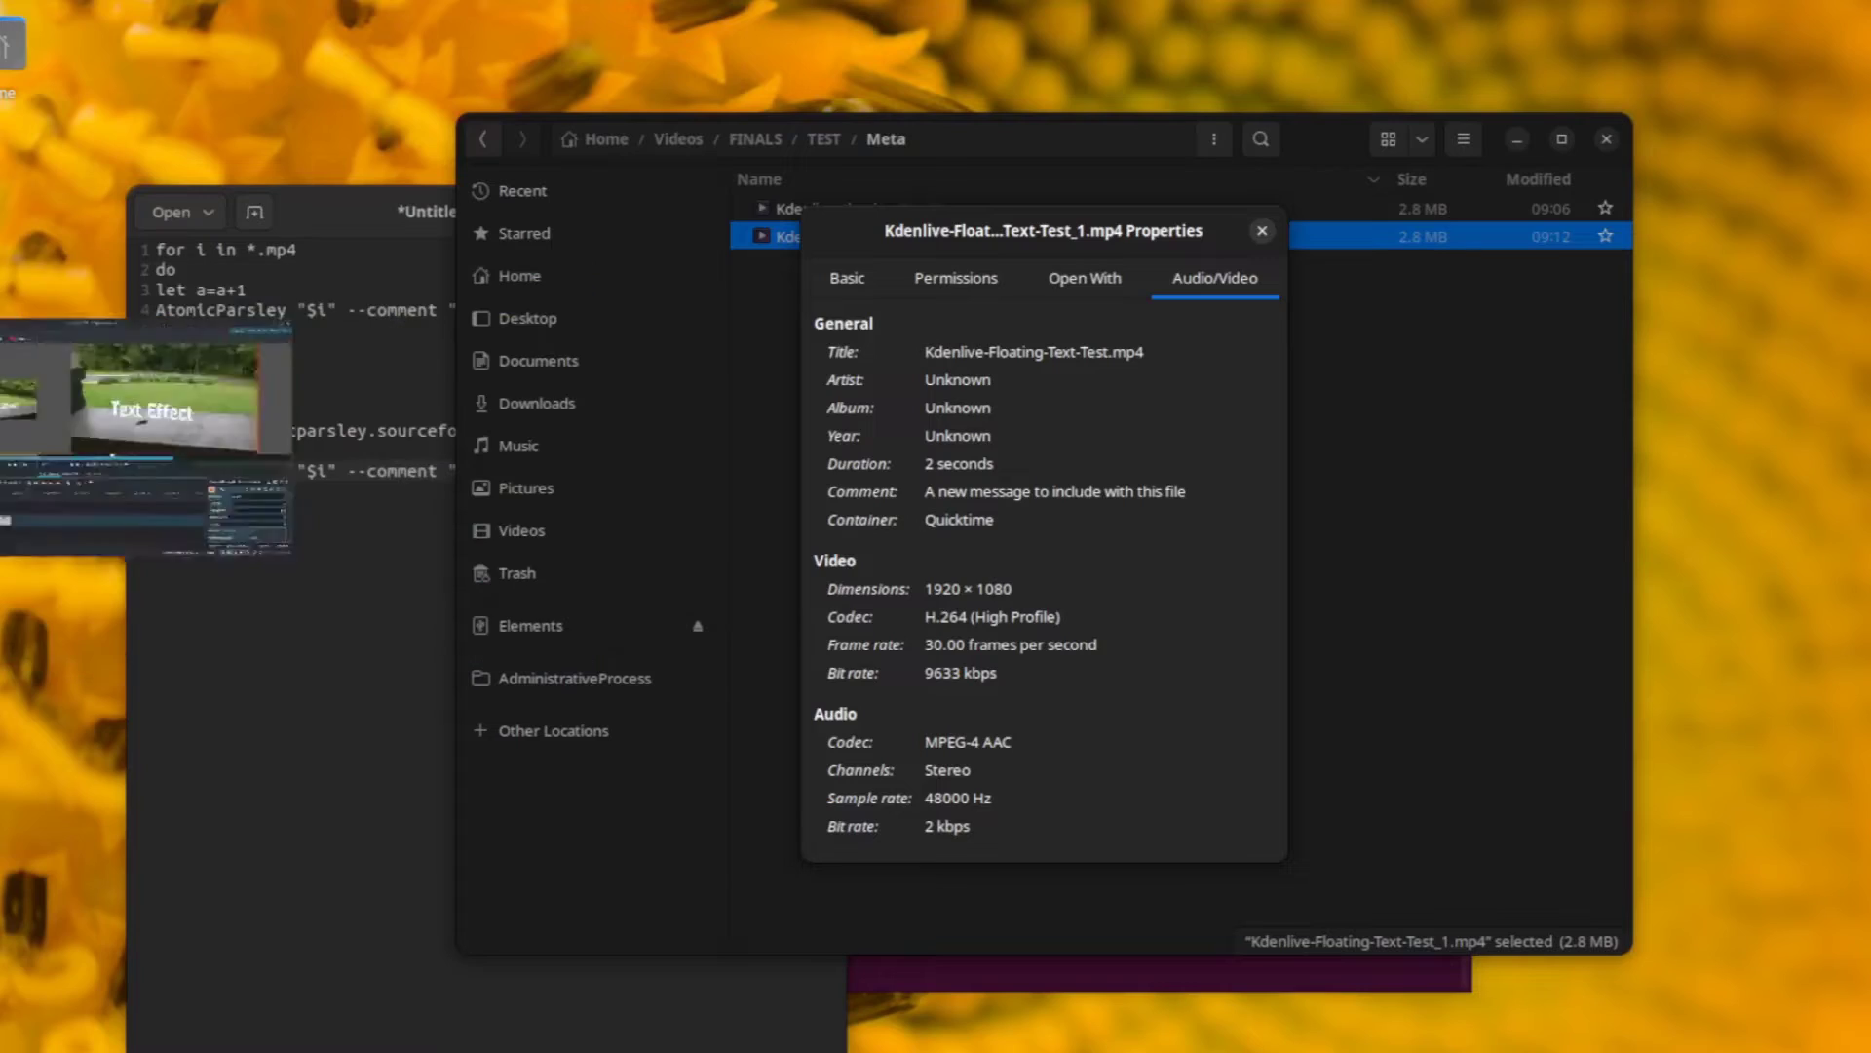
left_click(1264, 234)
left_click(877, 209)
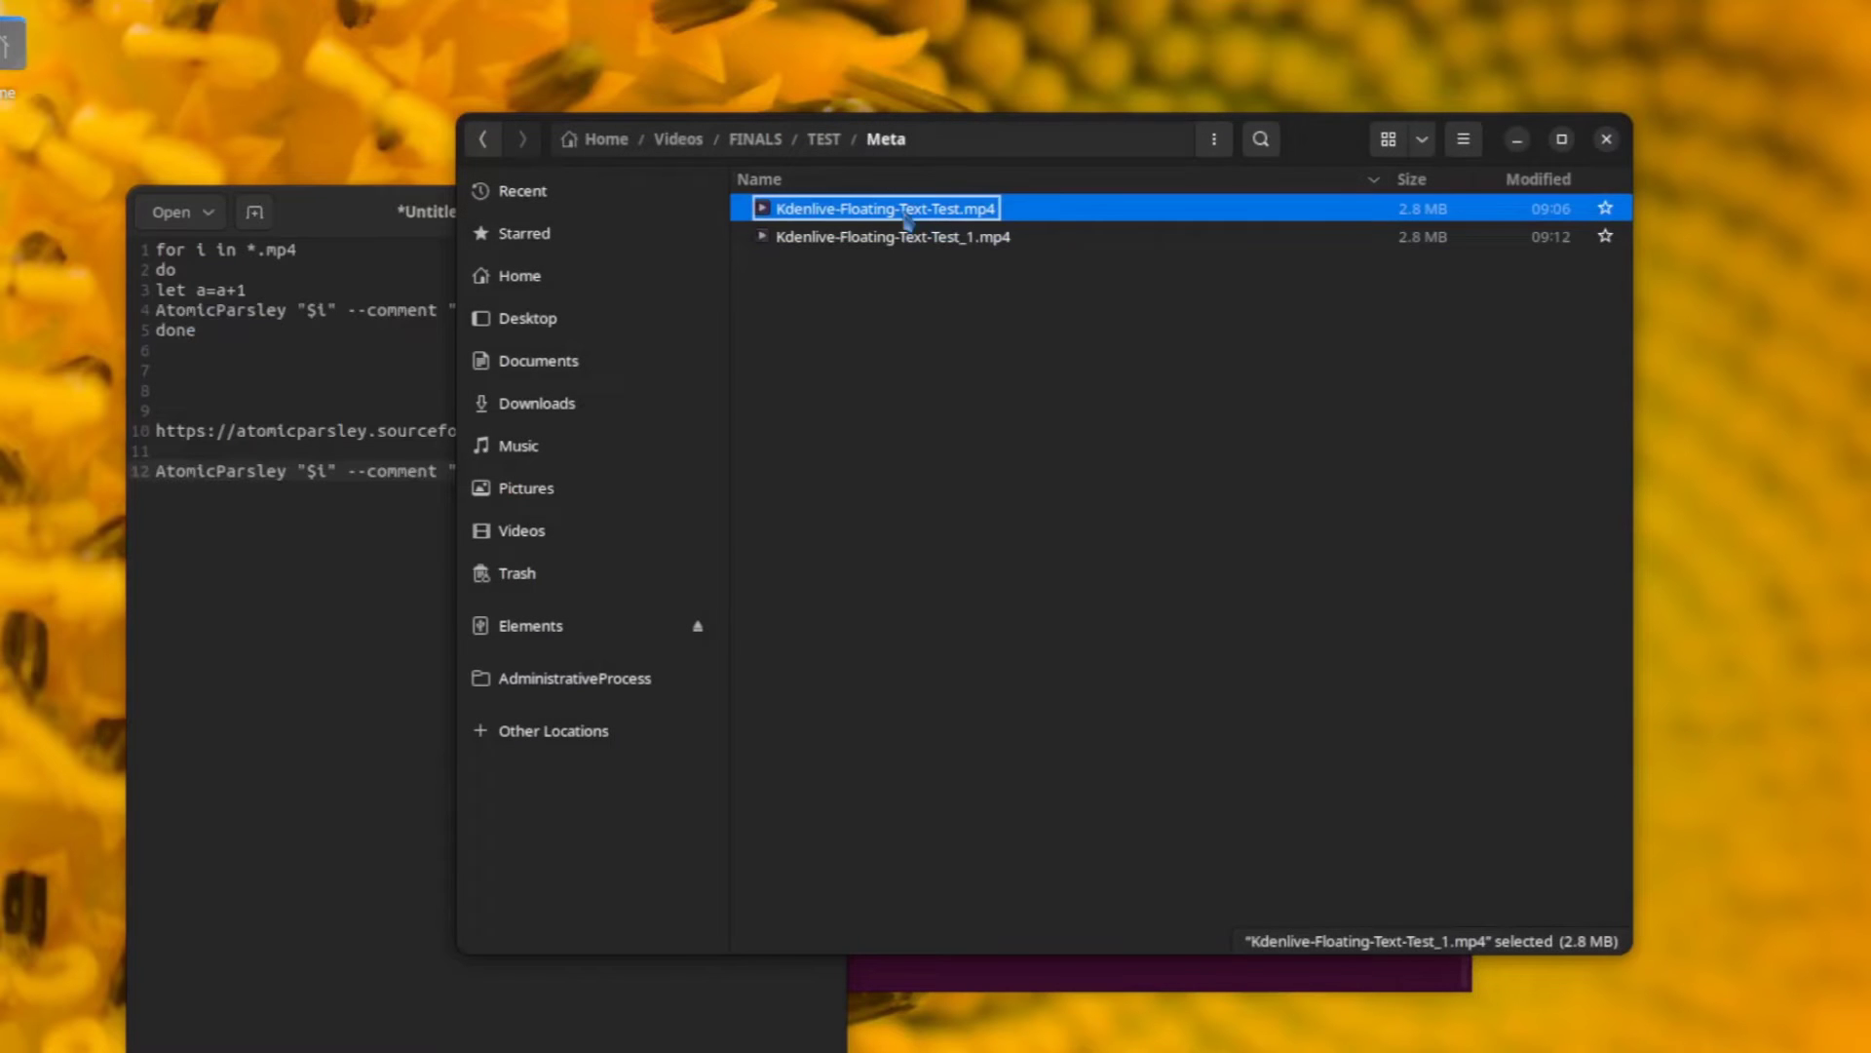
right_click(877, 208)
left_click(1041, 234)
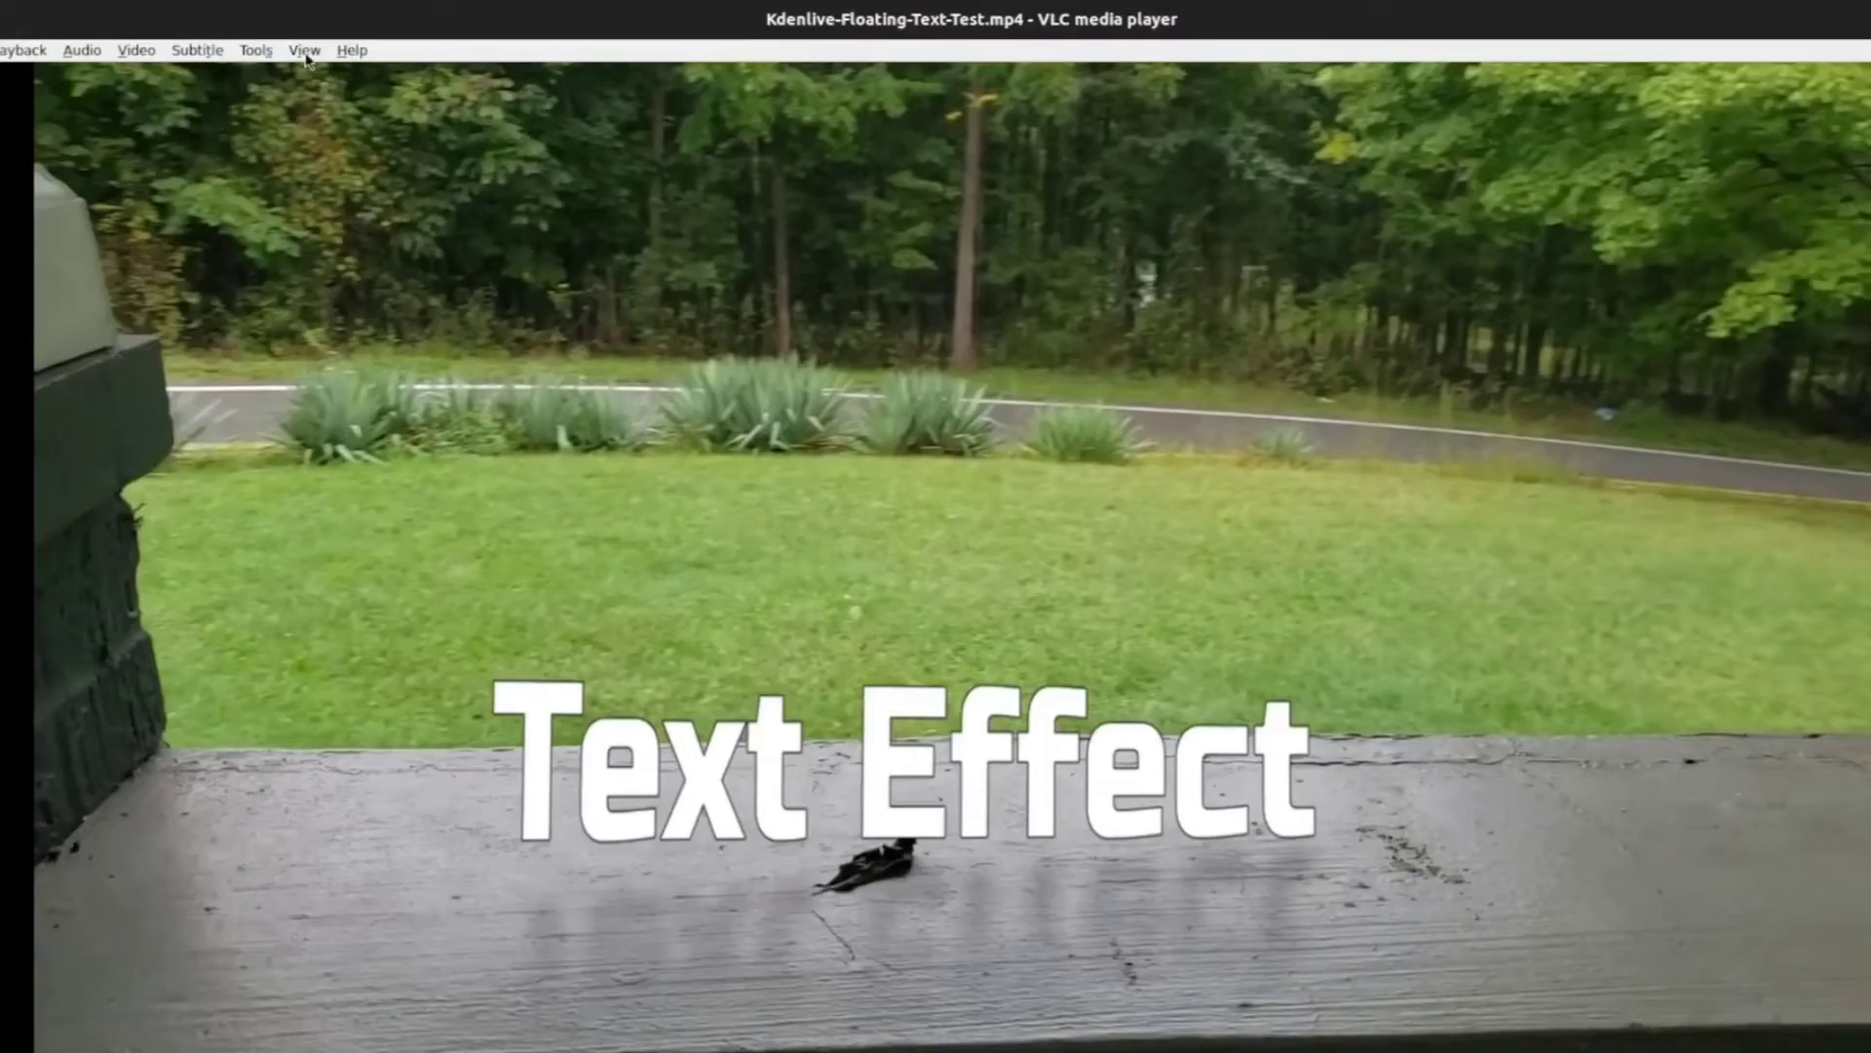
Step: Set the comment of Kdenlive-Floating-Text-Test.mp4 to 'New comments' via Media Information and save it
left_click(256, 51)
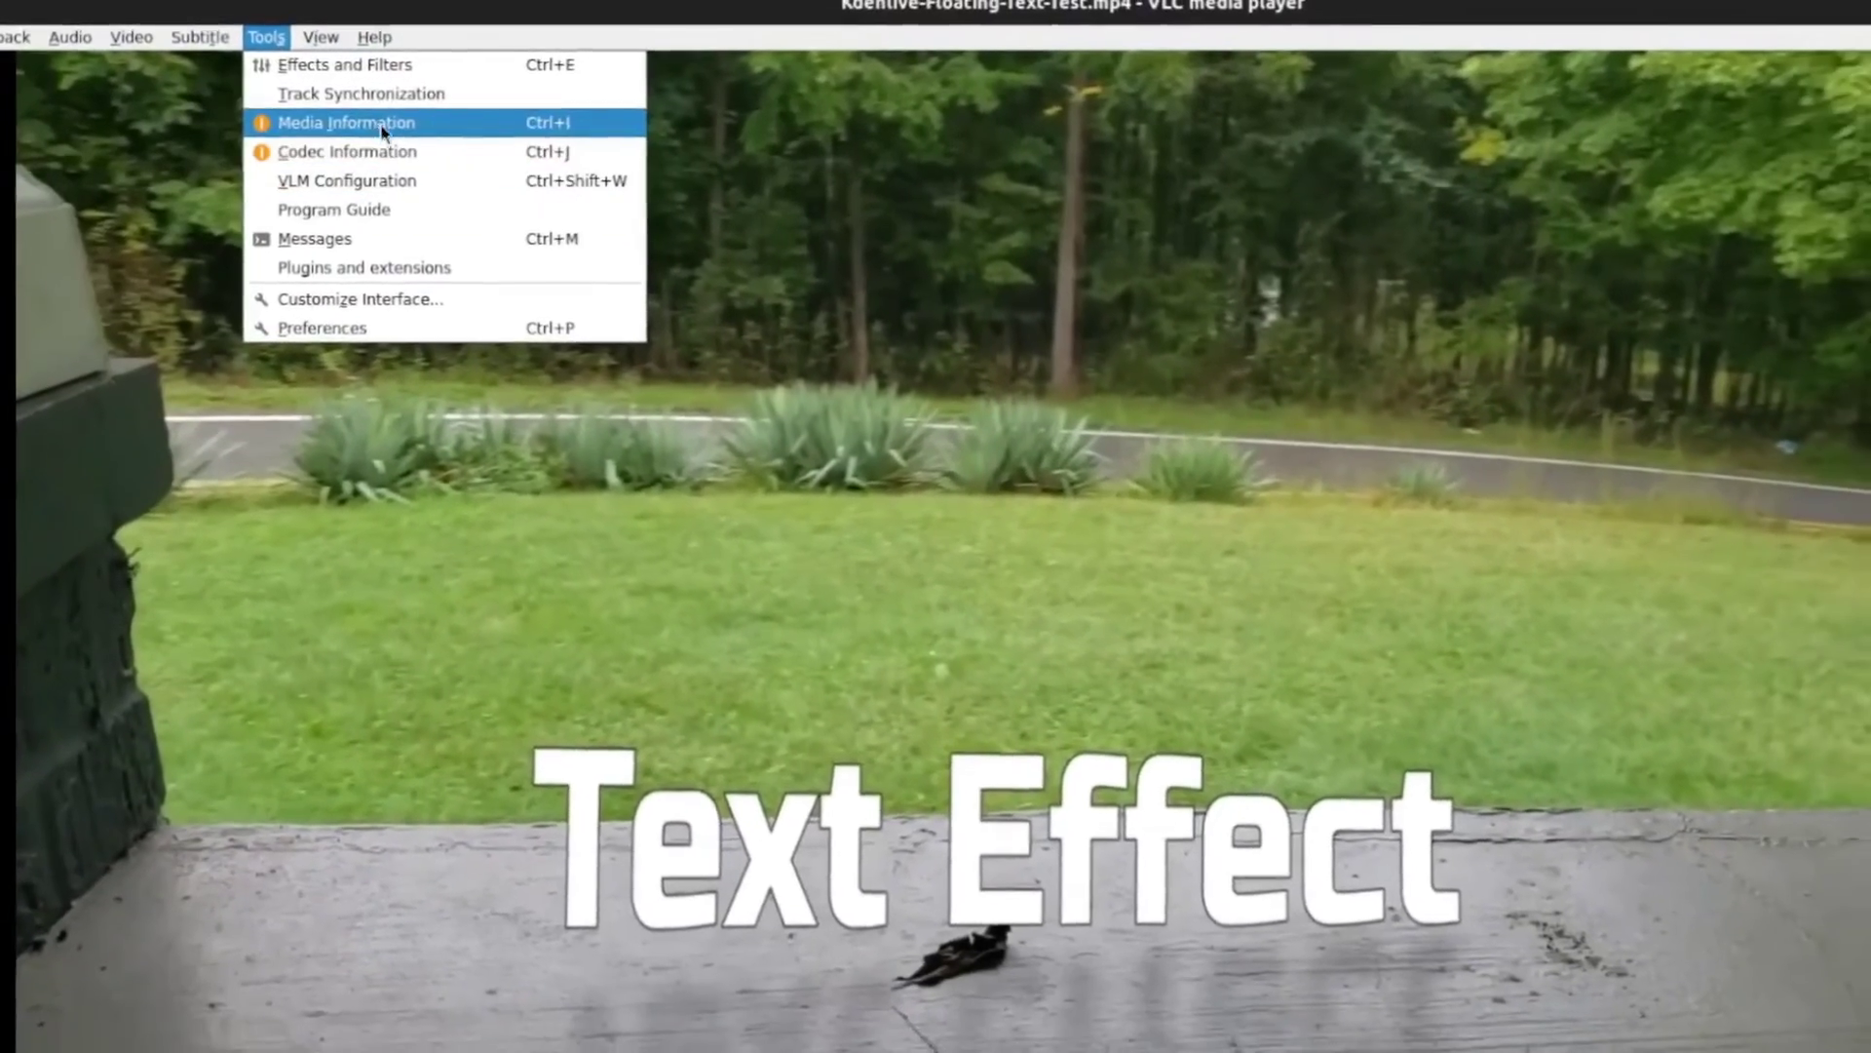
left_click(307, 129)
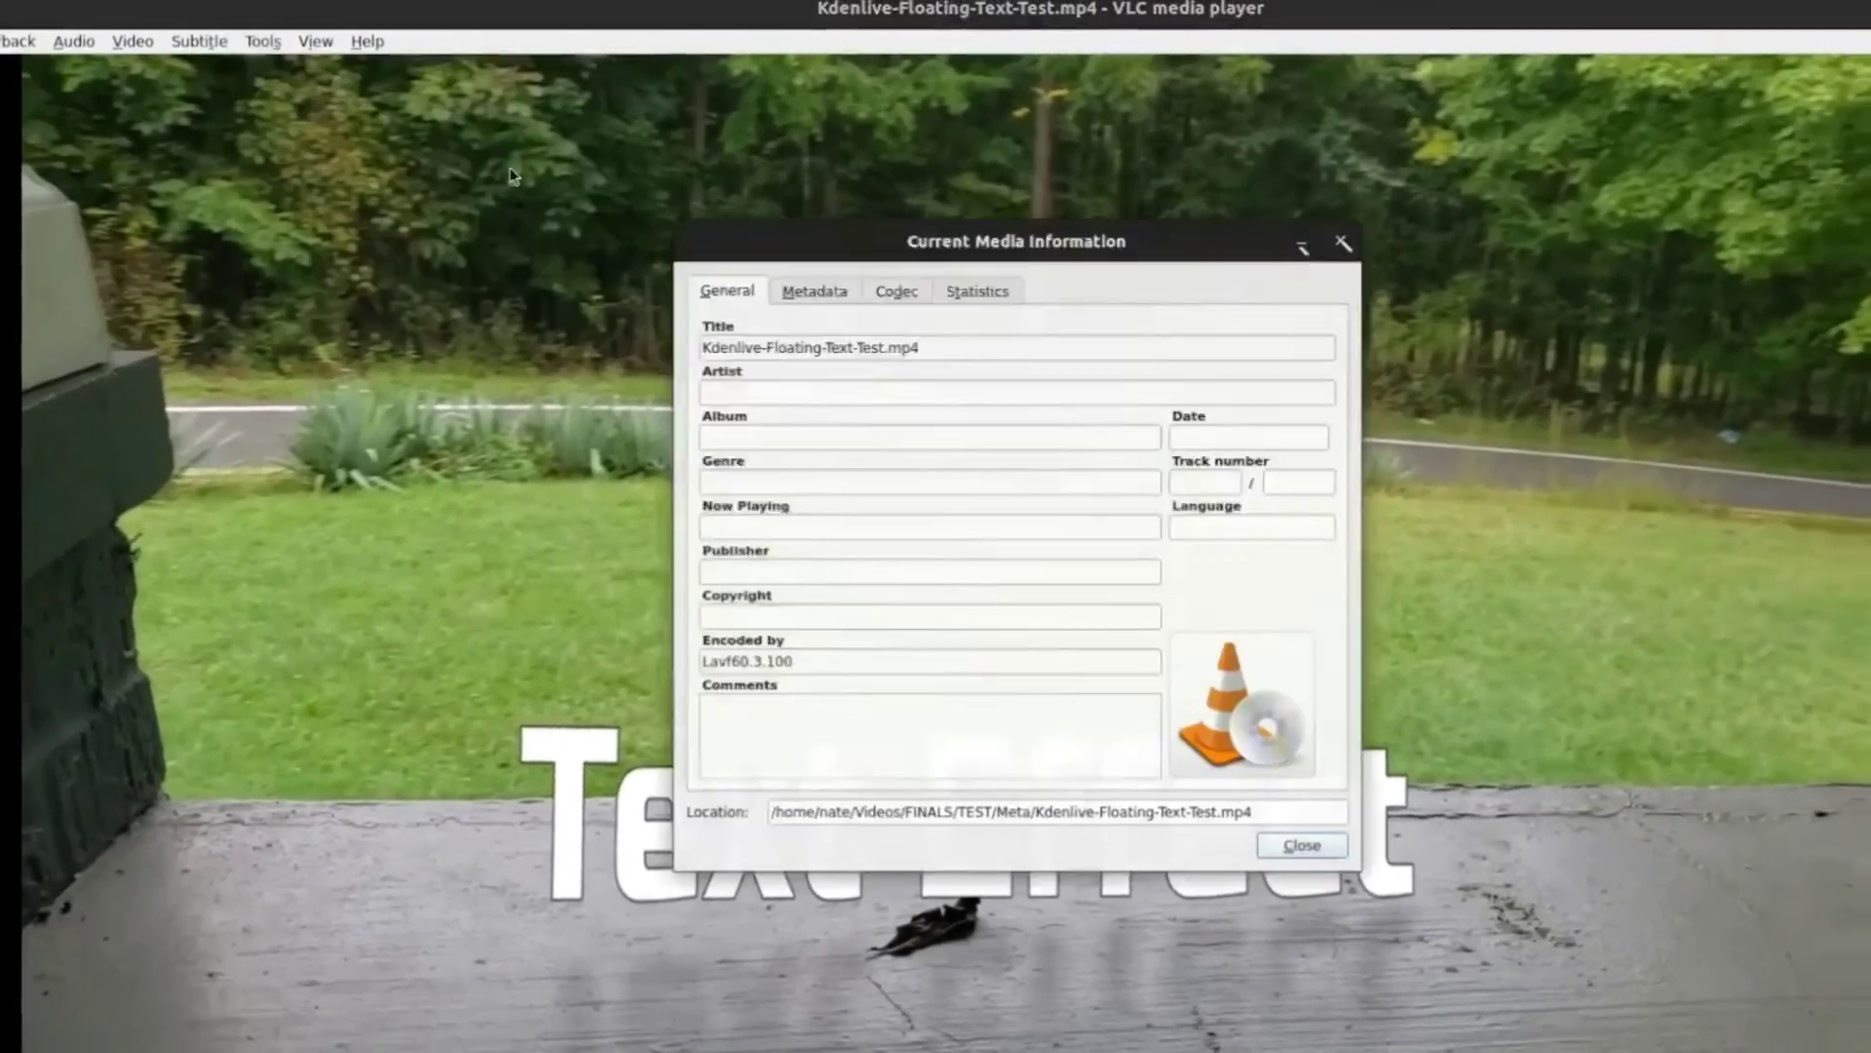
left_click(760, 709)
type("N")
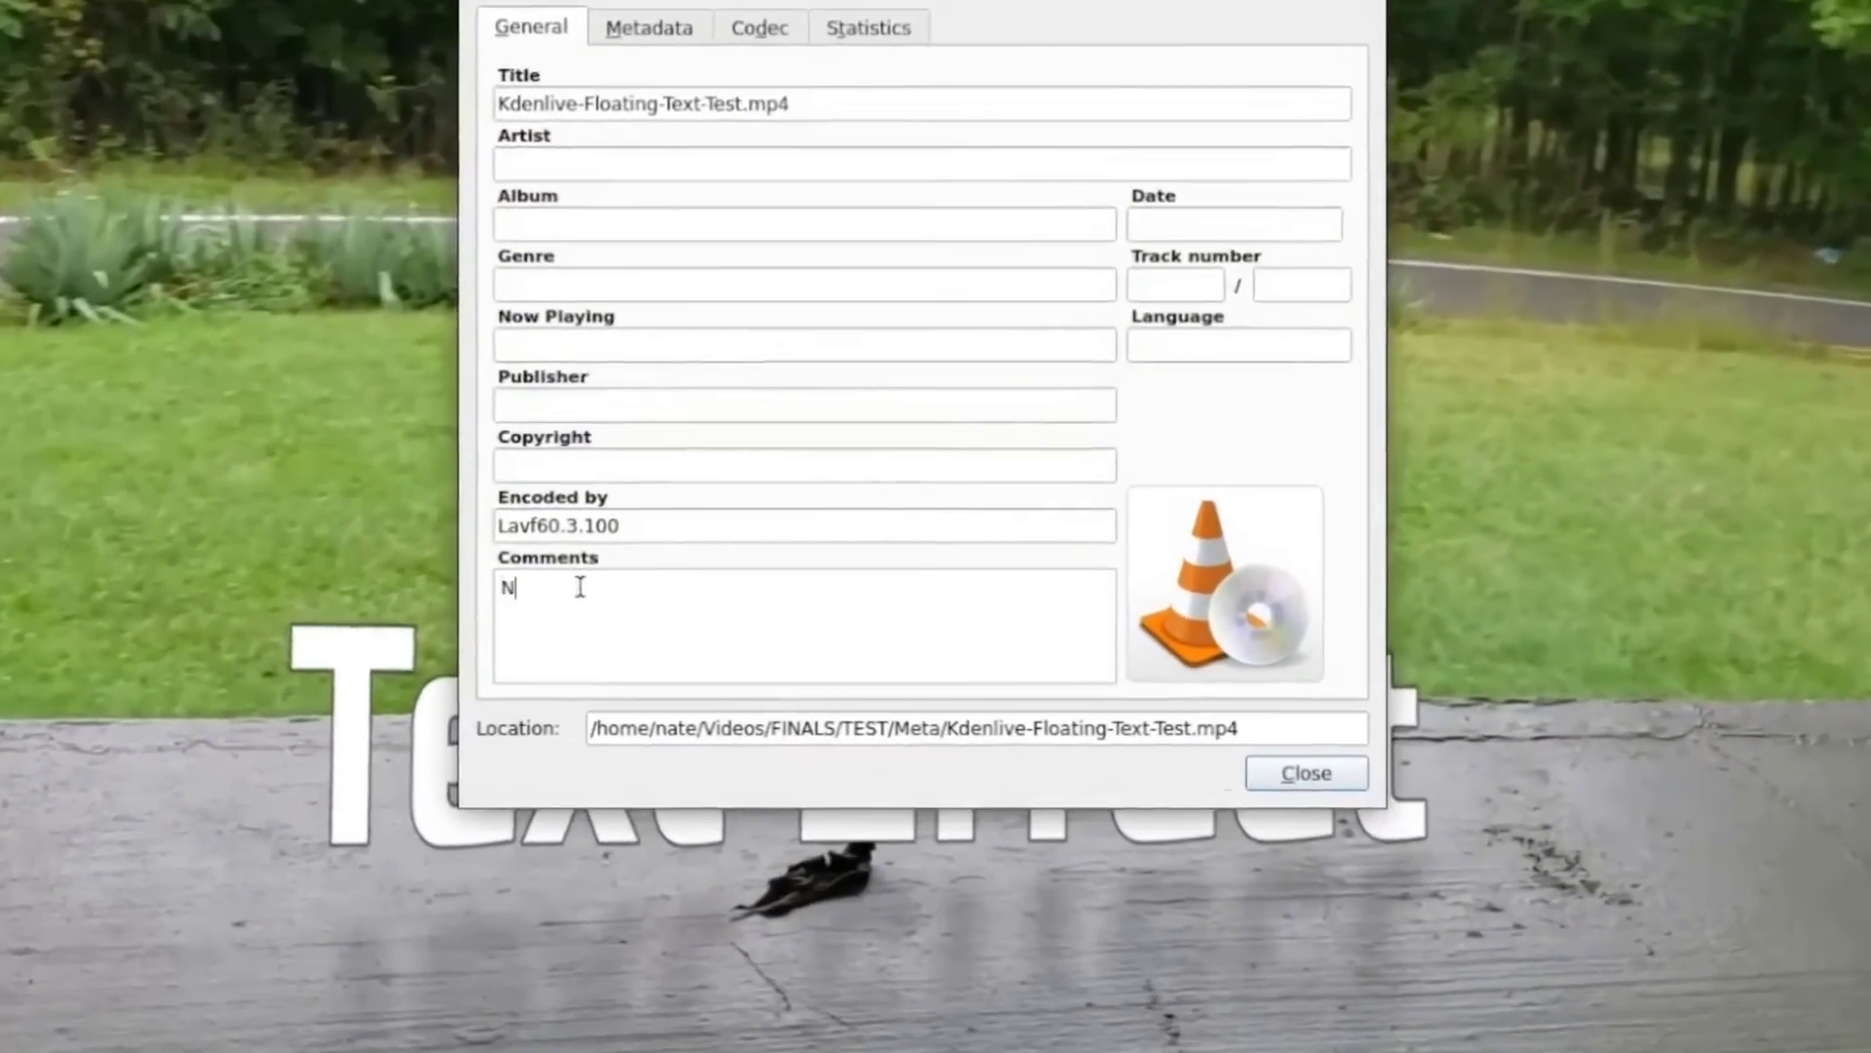
type("ew commentr")
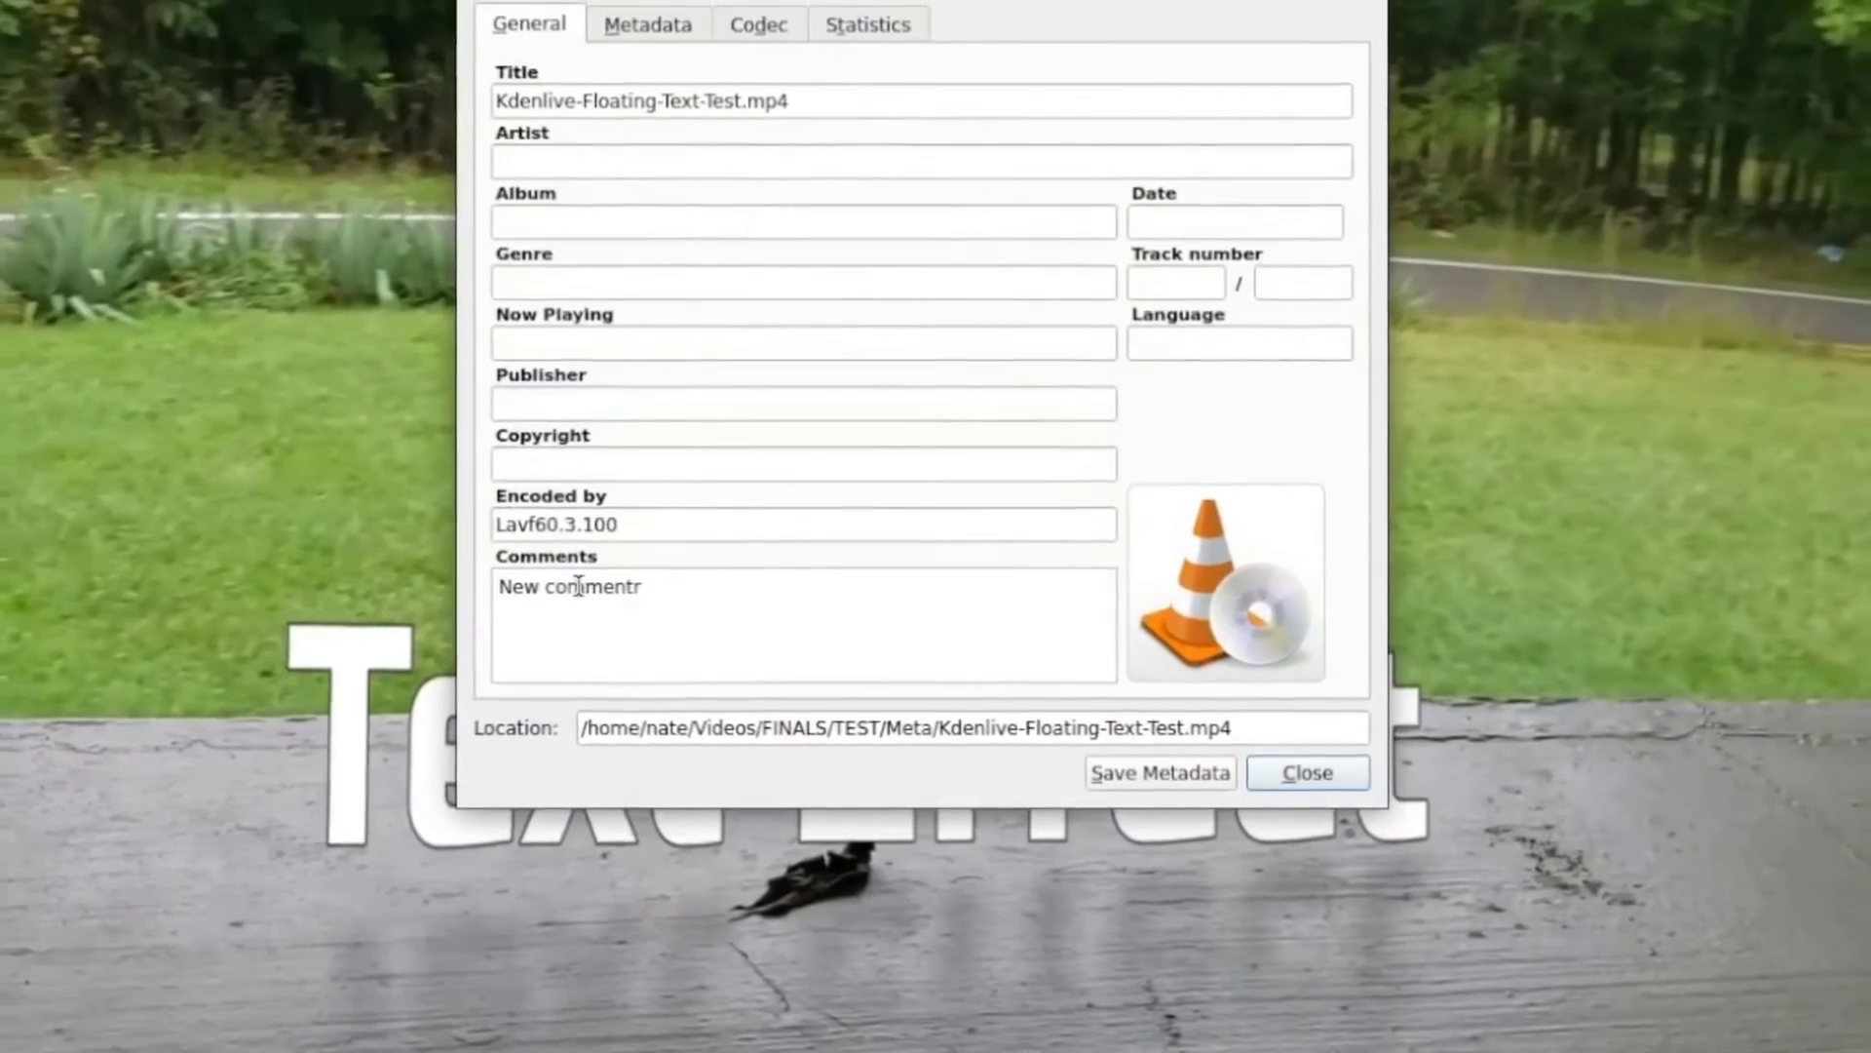
key("BackSpace")
type("s")
left_click(1120, 776)
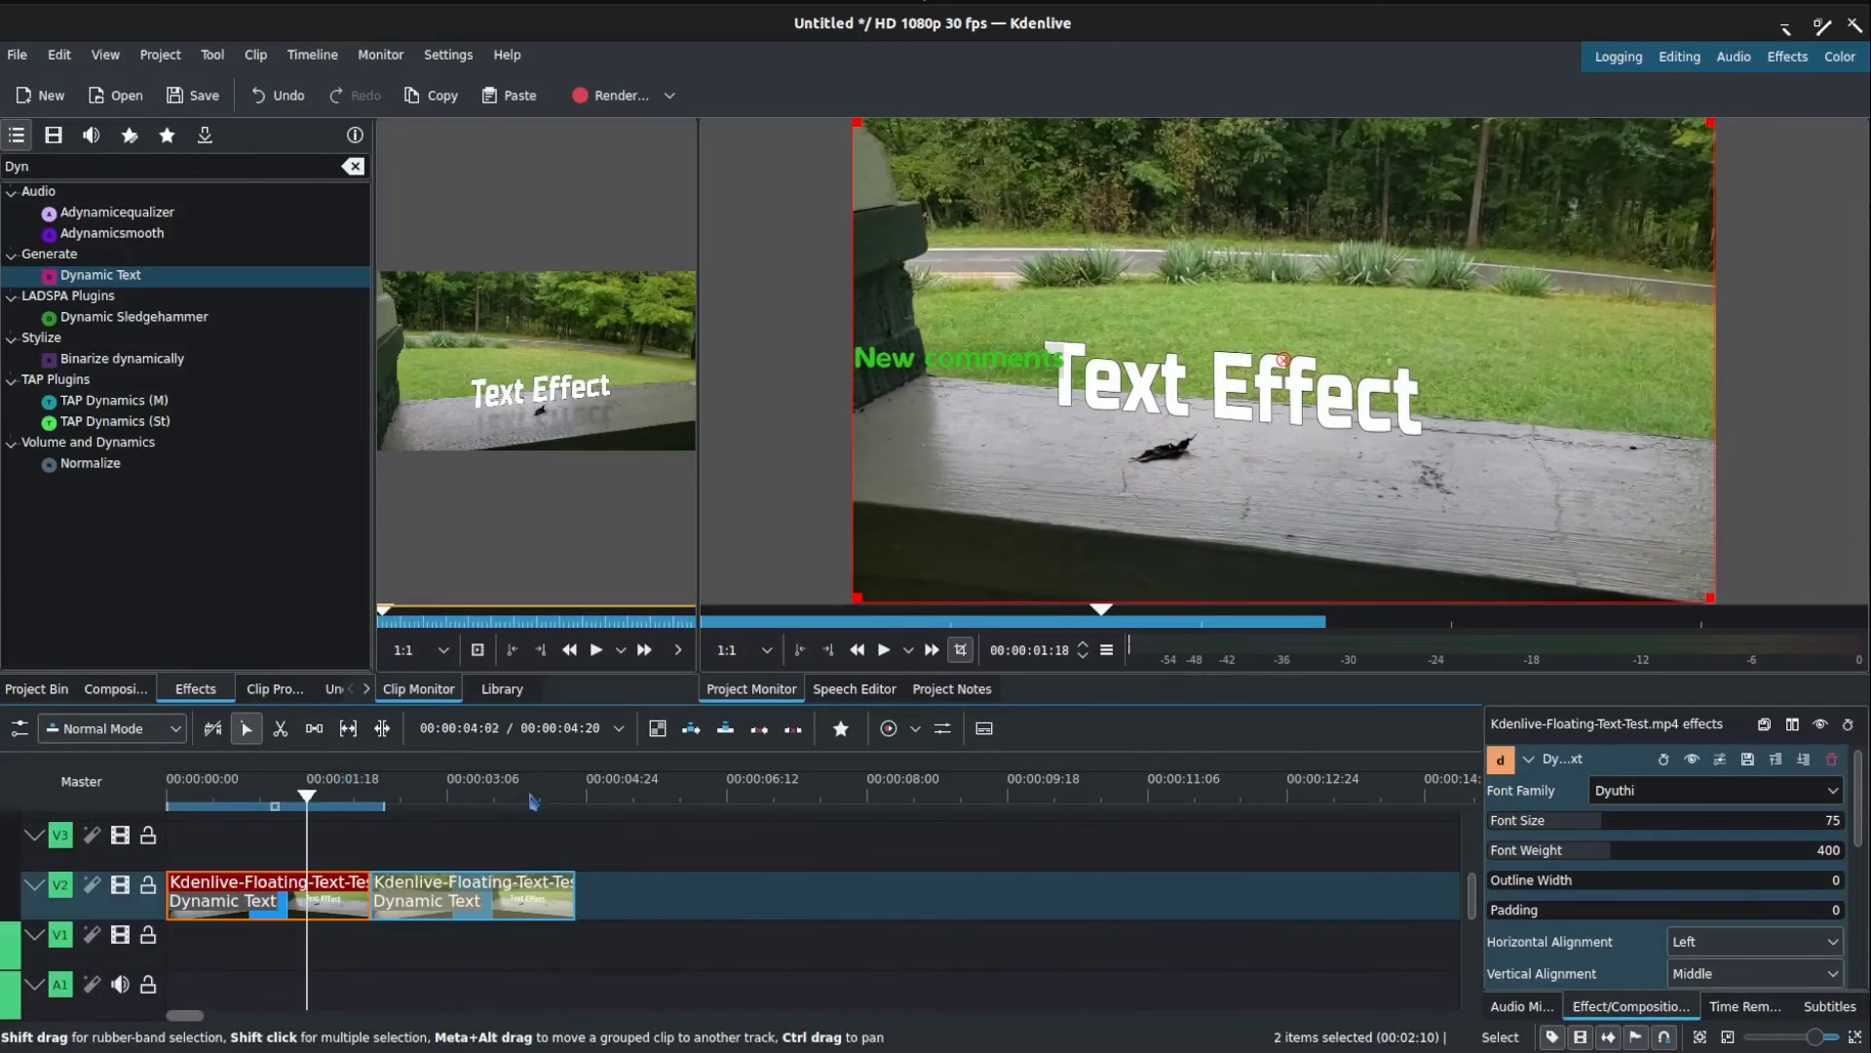
Step: Scrub the playhead across both clips to verify the Dynamic Text shows each clip's updated comment
left_click_drag(531, 789, 446, 797)
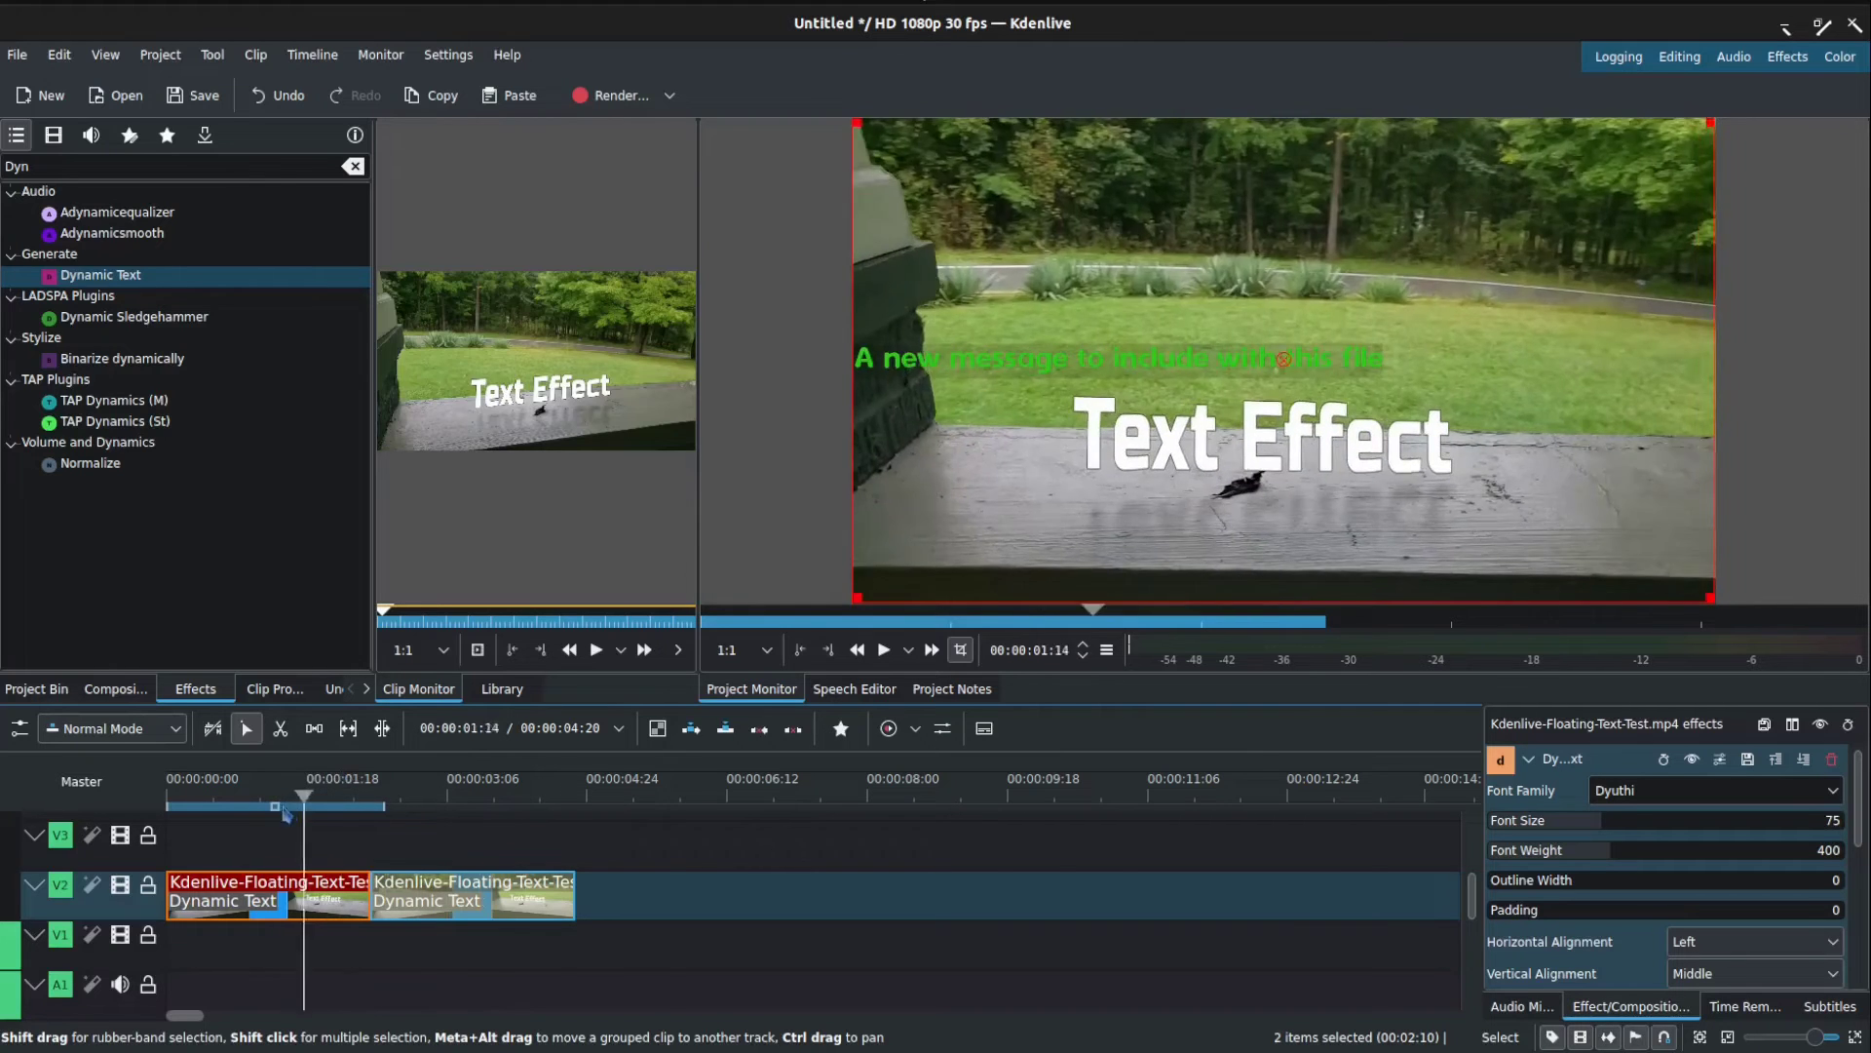
mouse_move(445, 809)
left_mouse_down()
mouse_move(276, 808)
mouse_move(435, 817)
mouse_move(438, 797)
left_mouse_up()
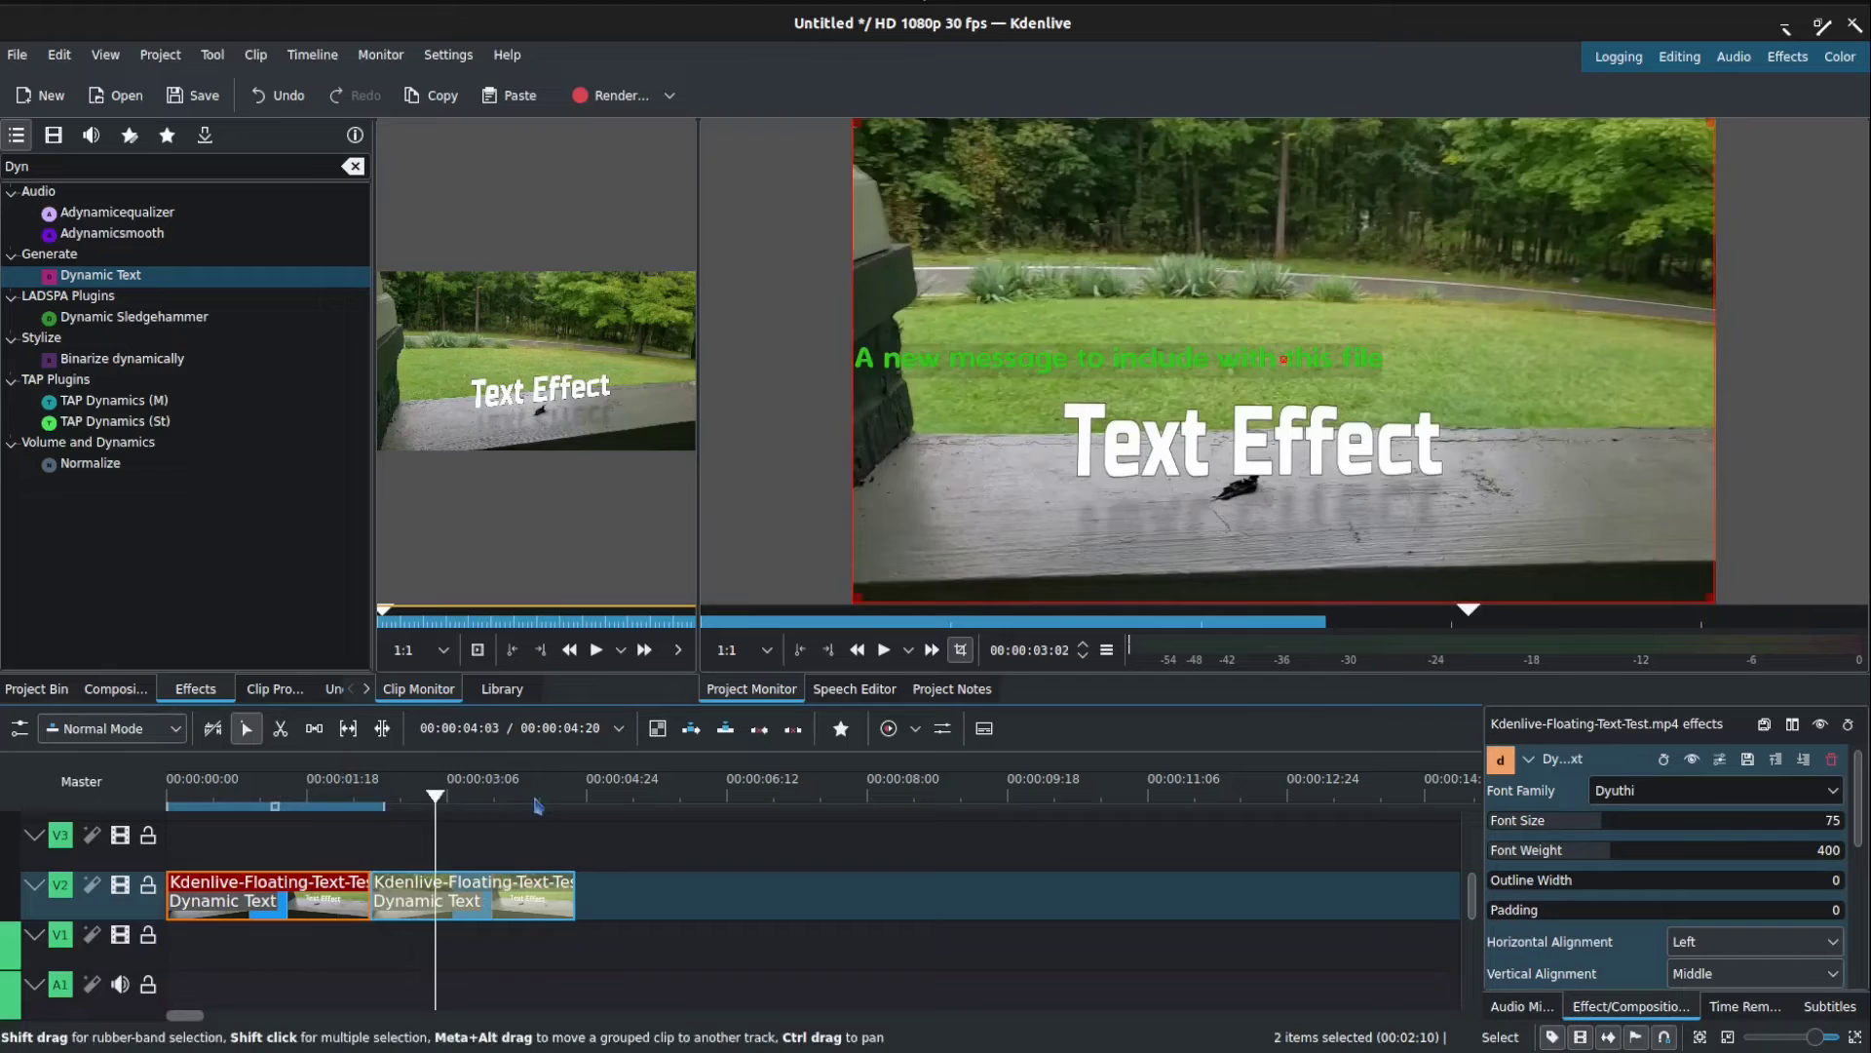
left_click_drag(434, 798, 320, 797)
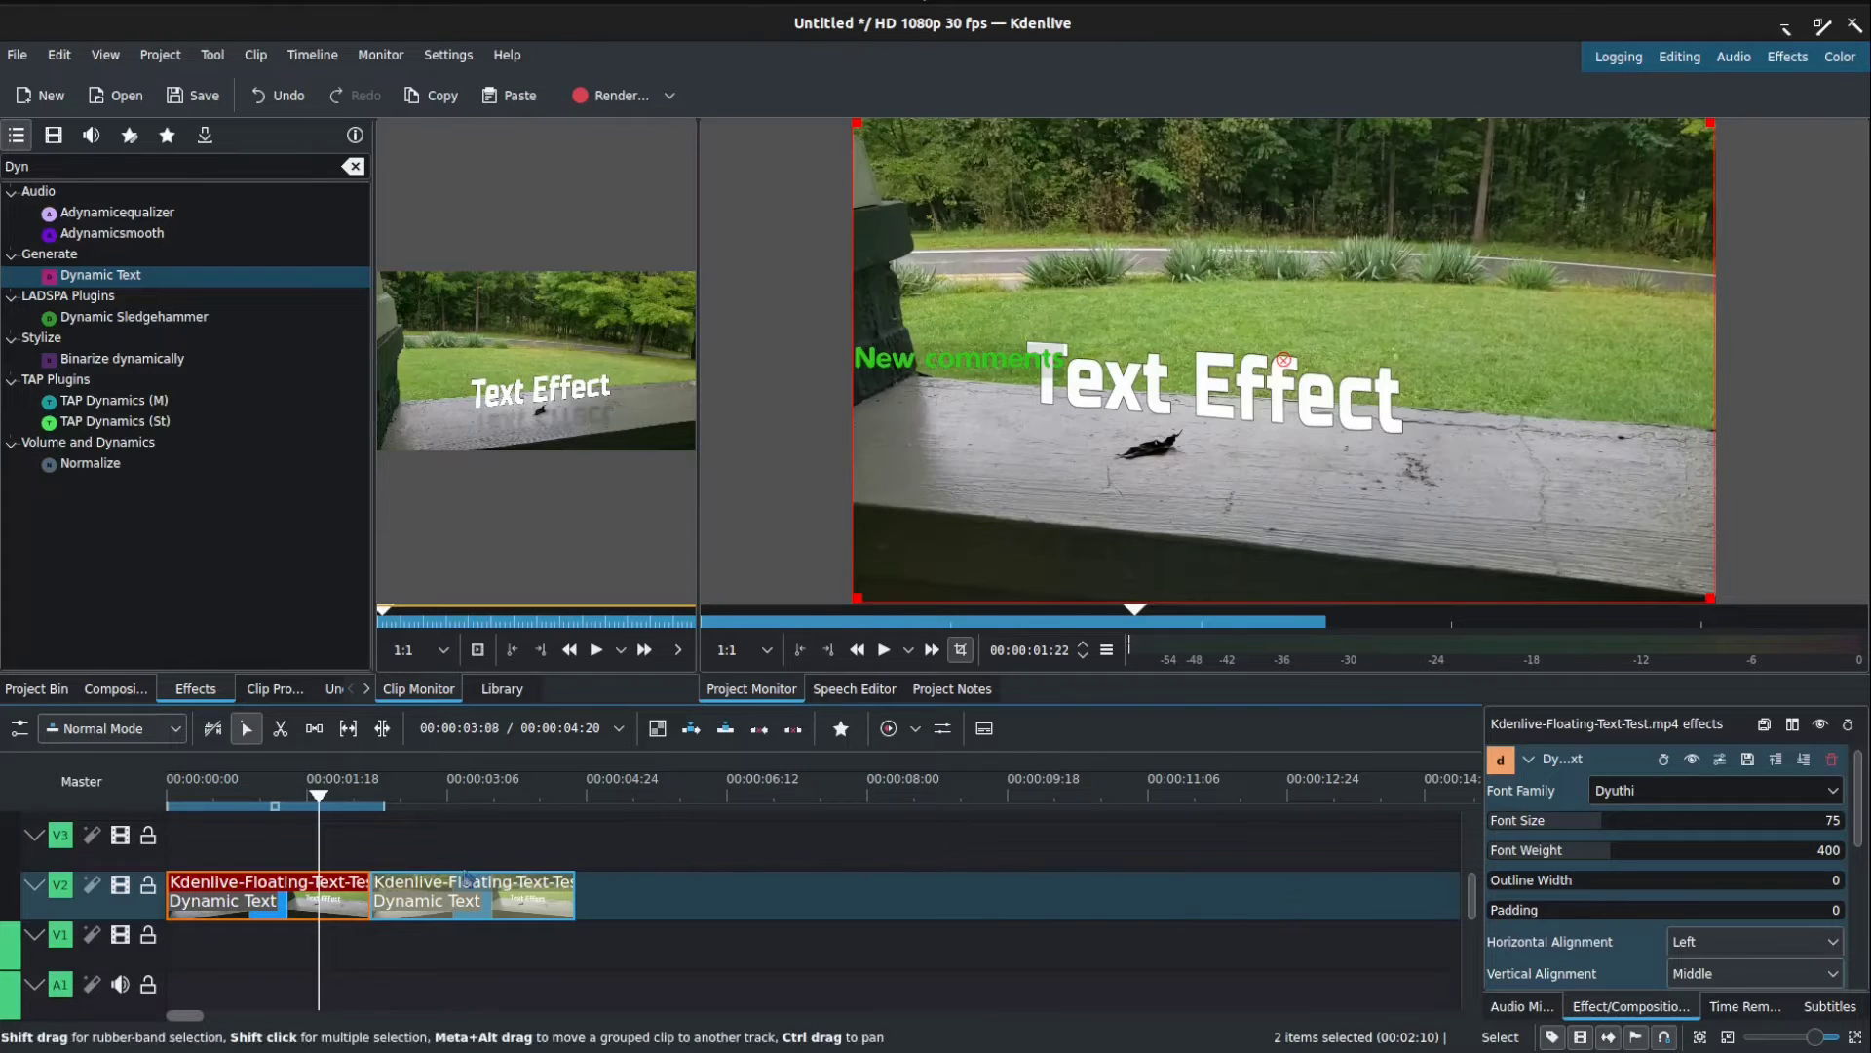
left_click(229, 781)
left_click_drag(268, 782, 458, 805)
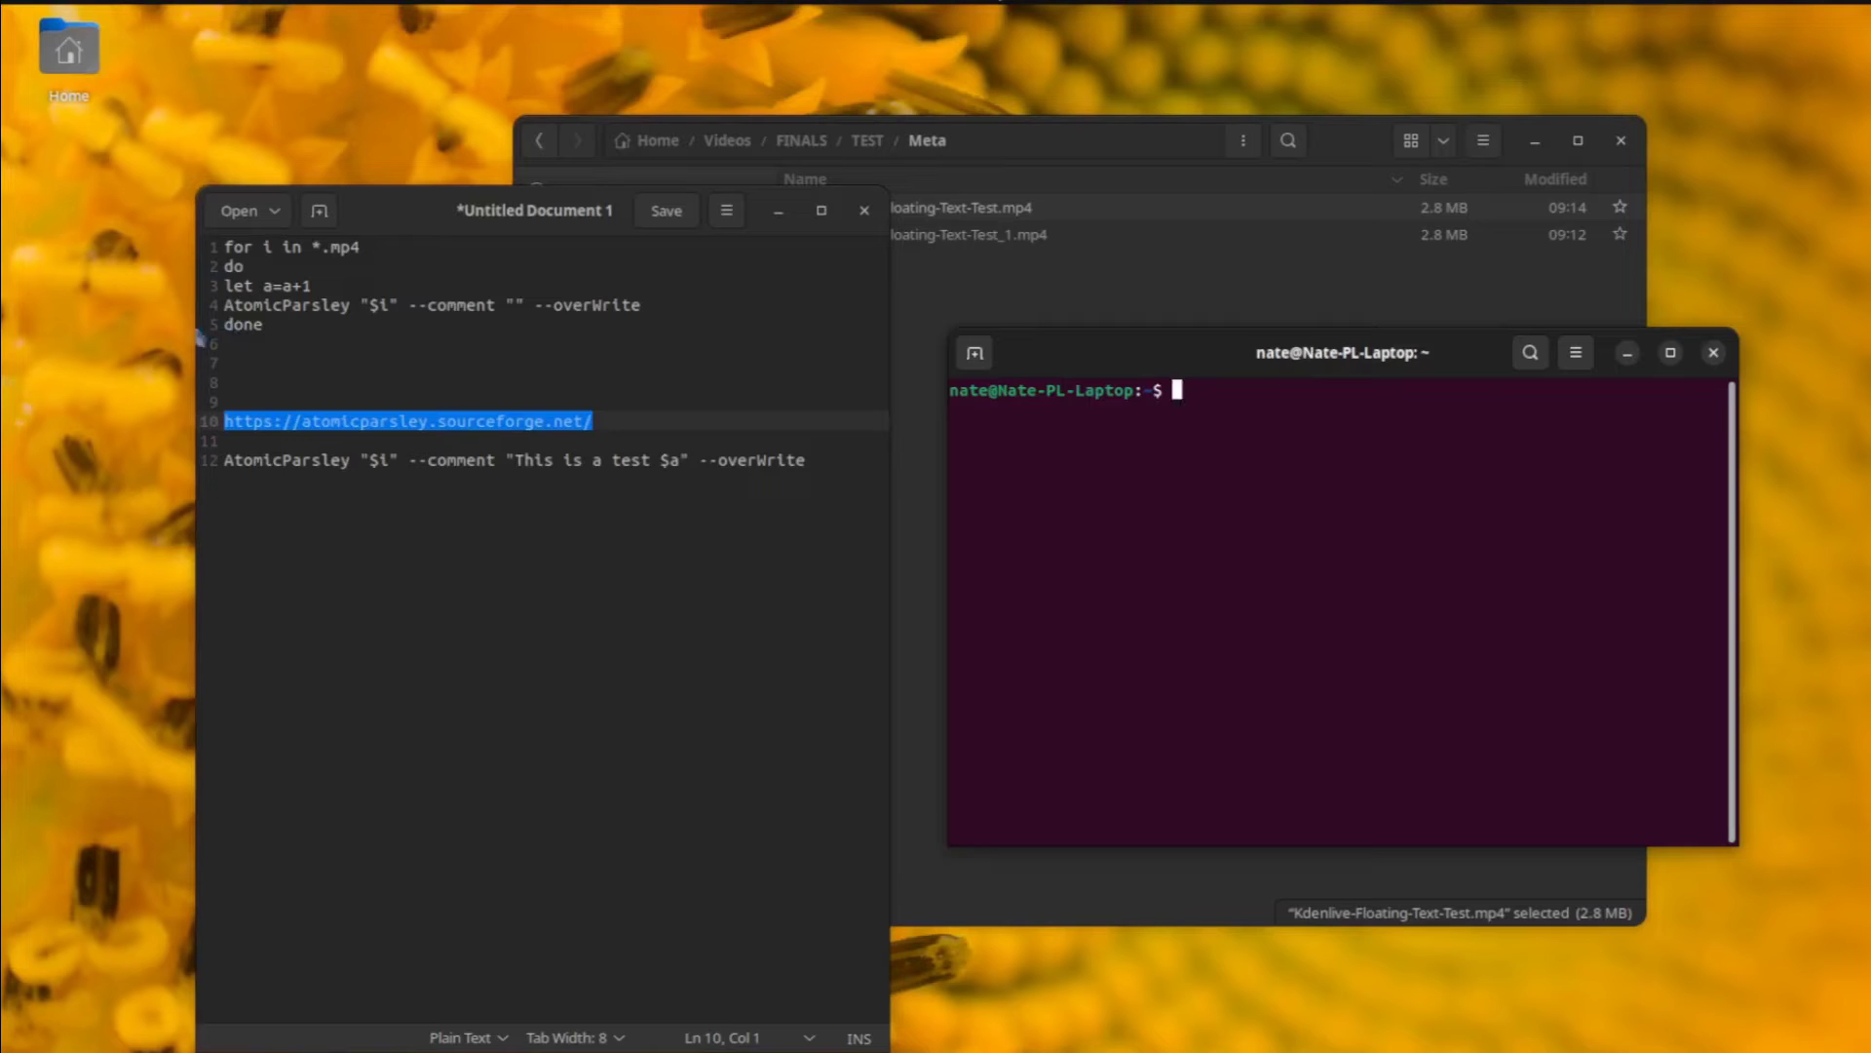
Step: Highlight the whole loop, the counter increment line and the mp4 for-loop line while explaining the script
left_click(508, 364)
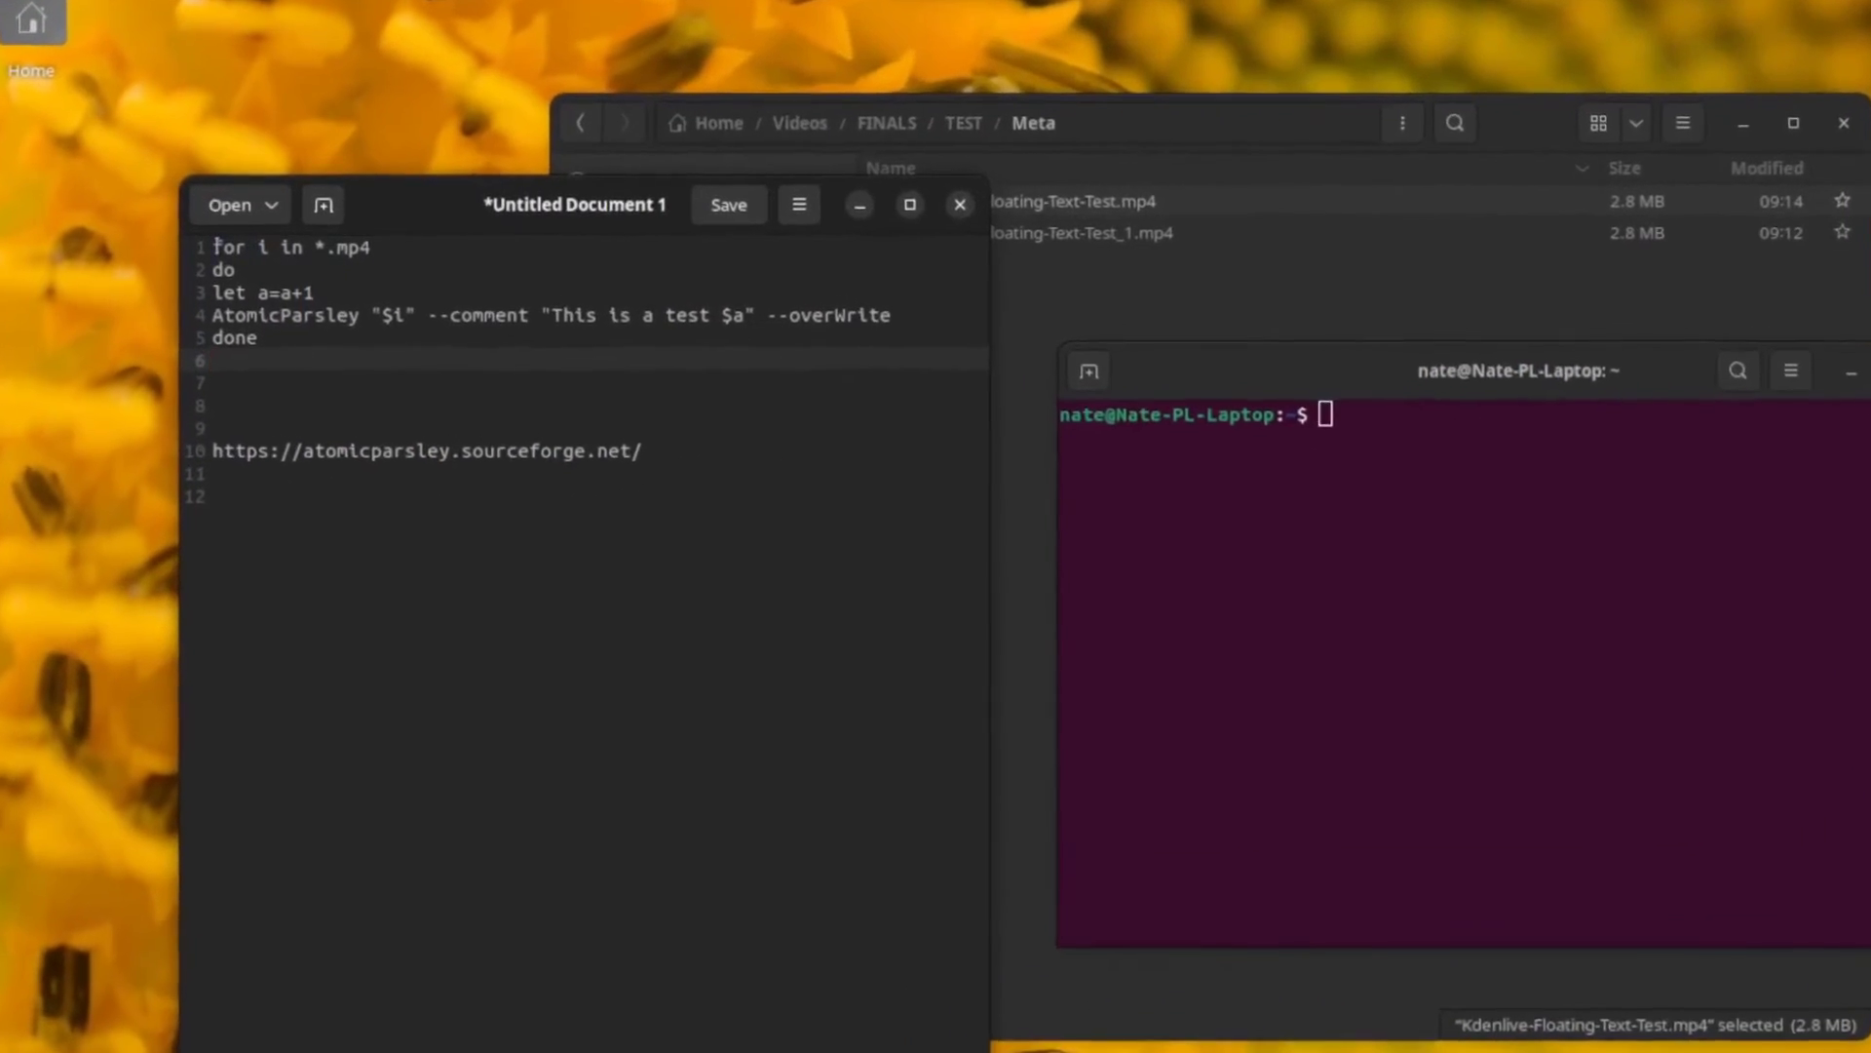
left_click_drag(206, 248, 312, 355)
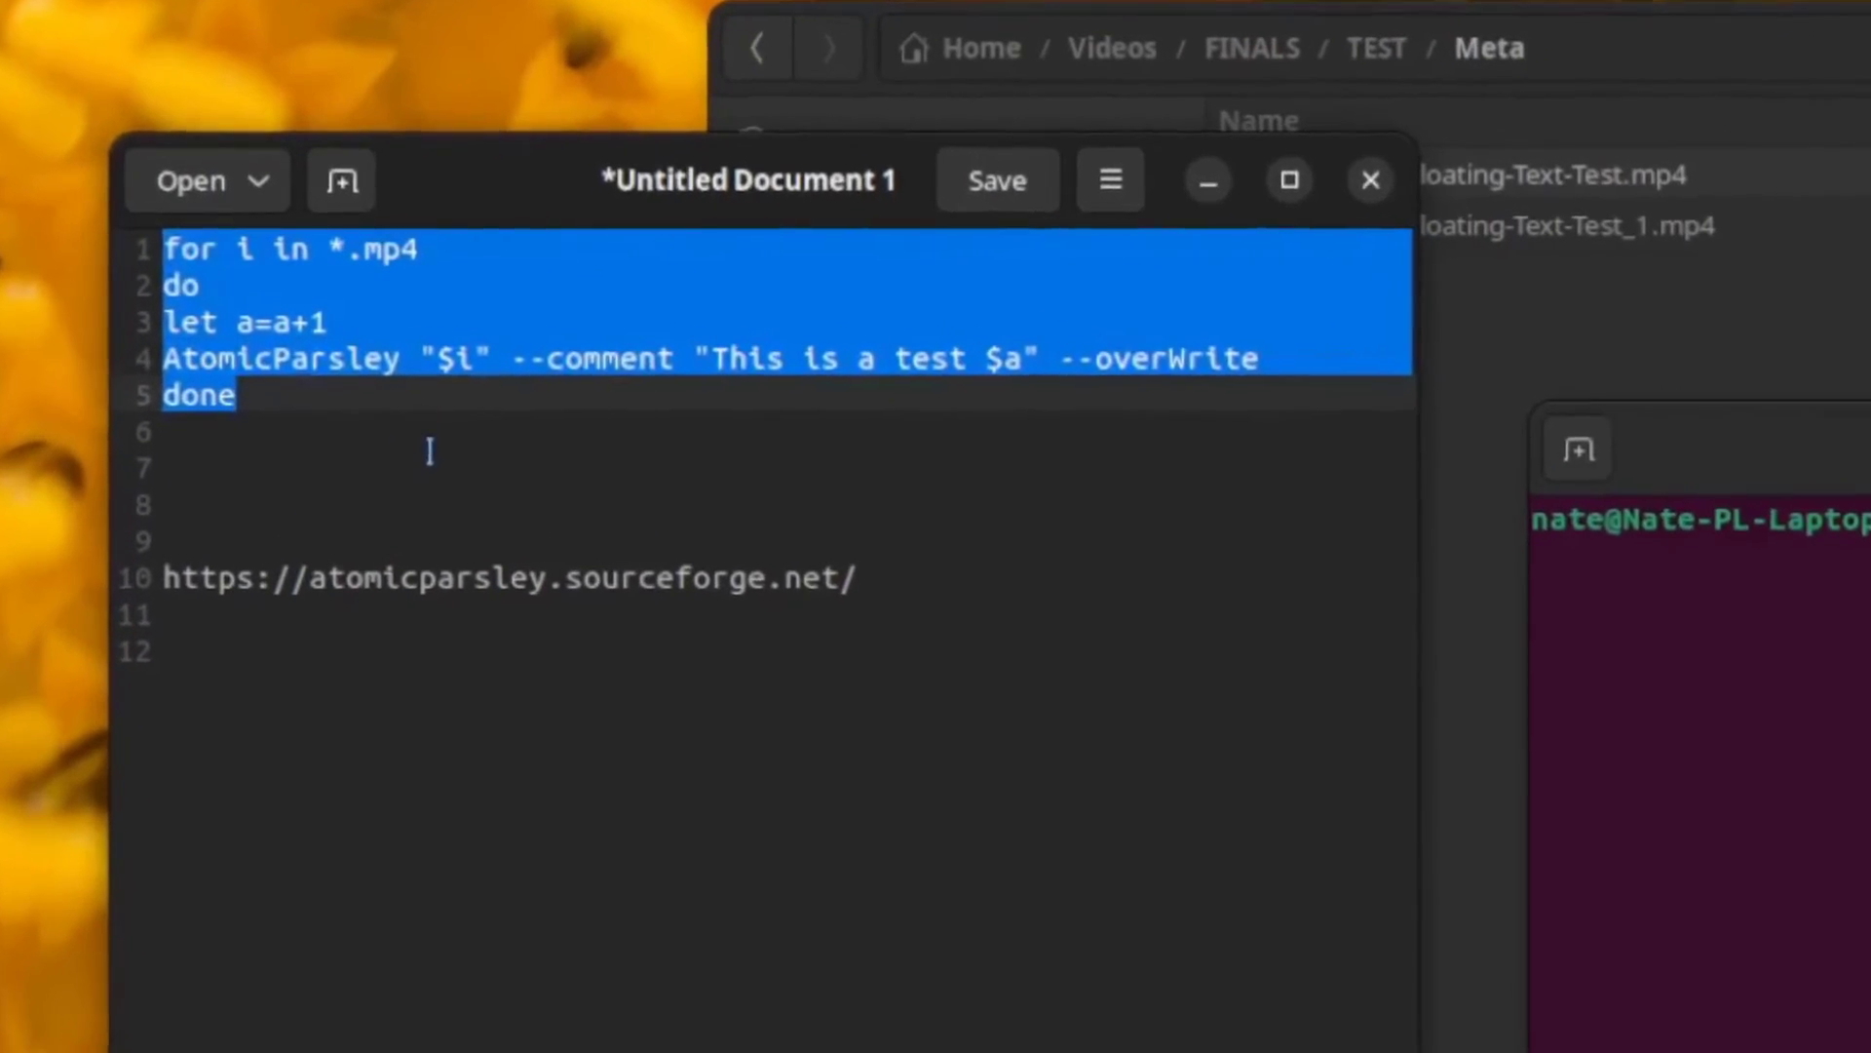
left_click(219, 331)
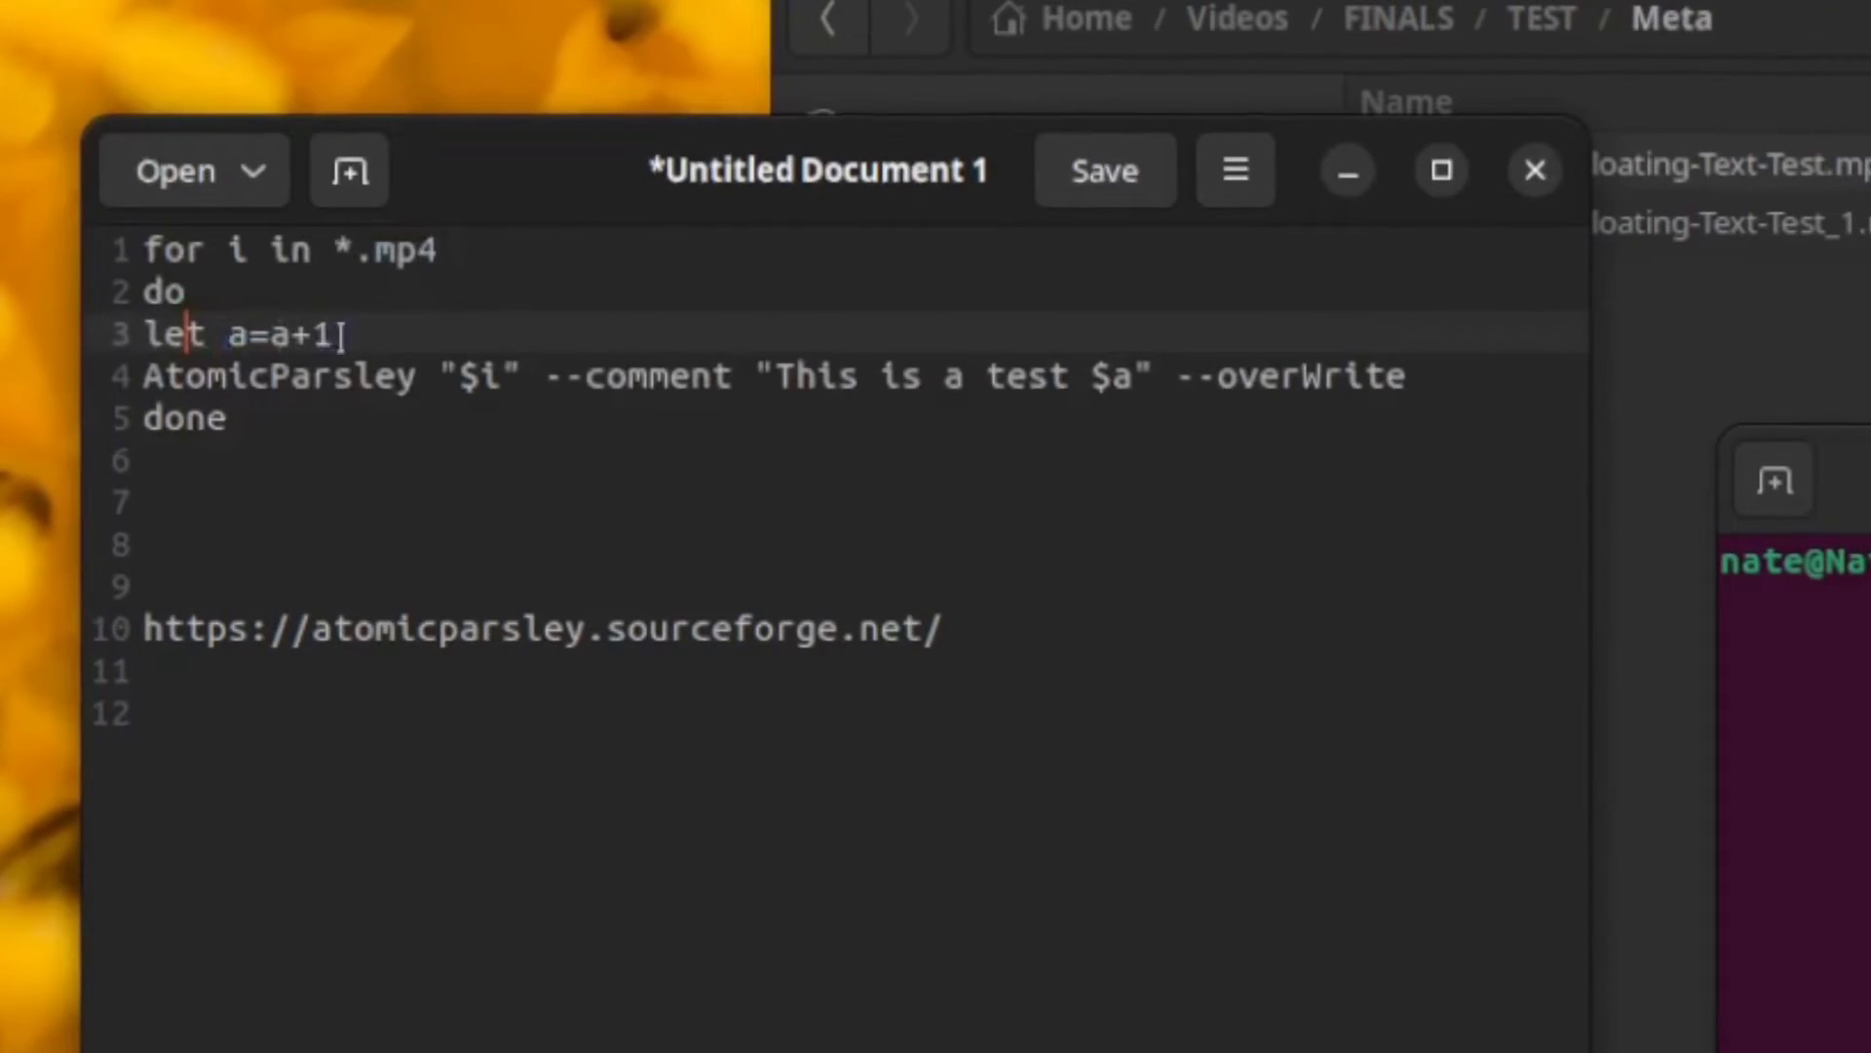
left_click_drag(340, 333, 139, 335)
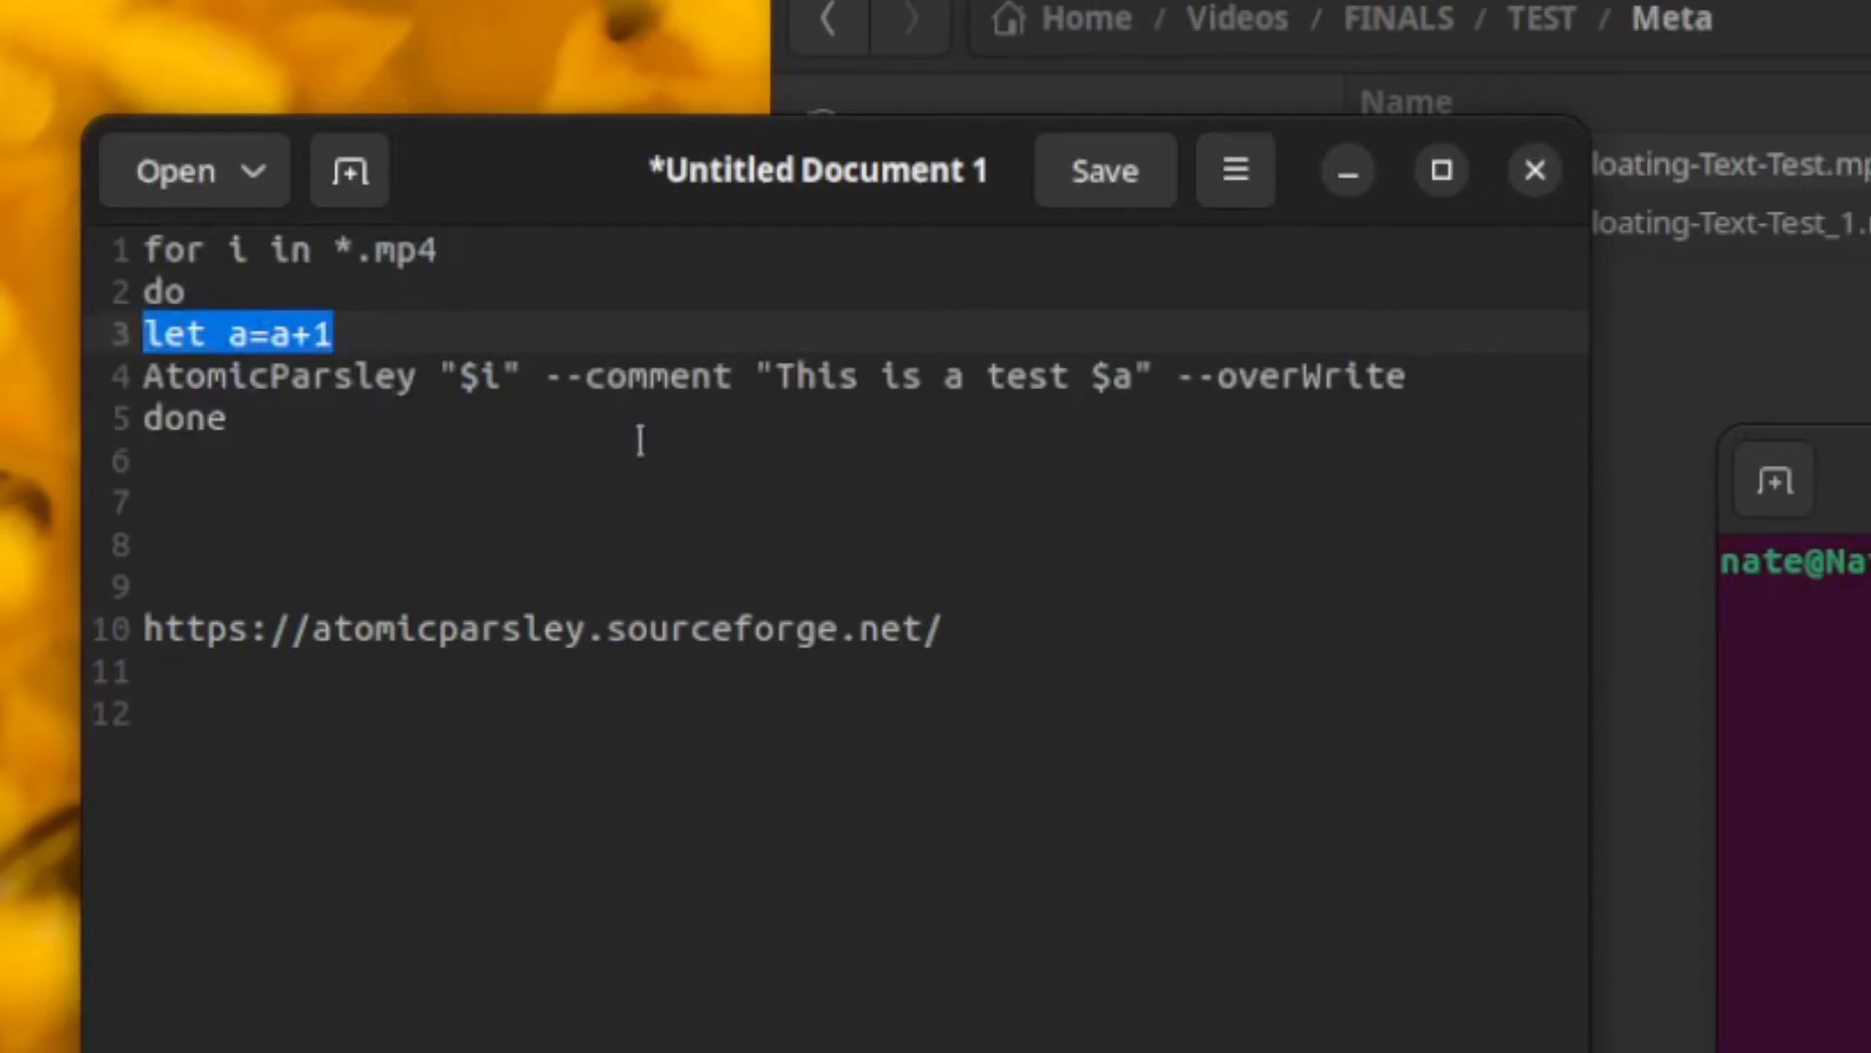
left_click(427, 427)
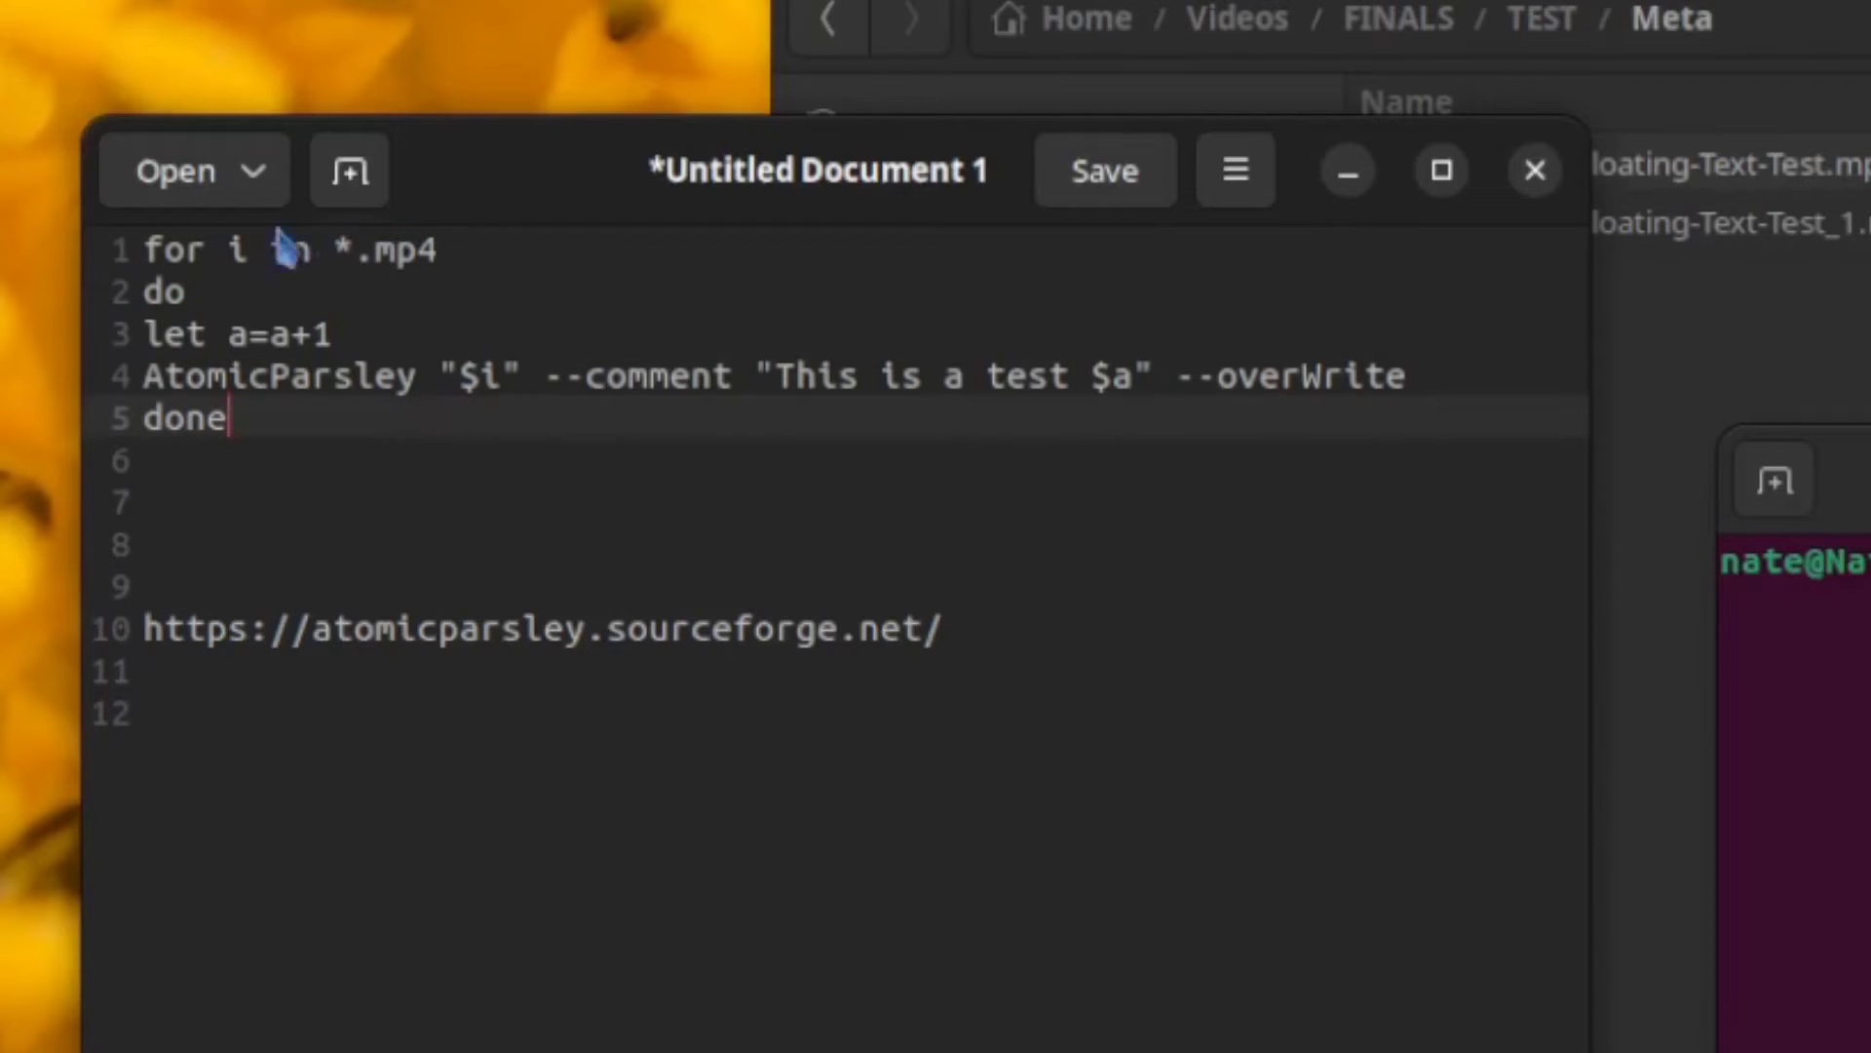
left_click_drag(471, 252, 140, 249)
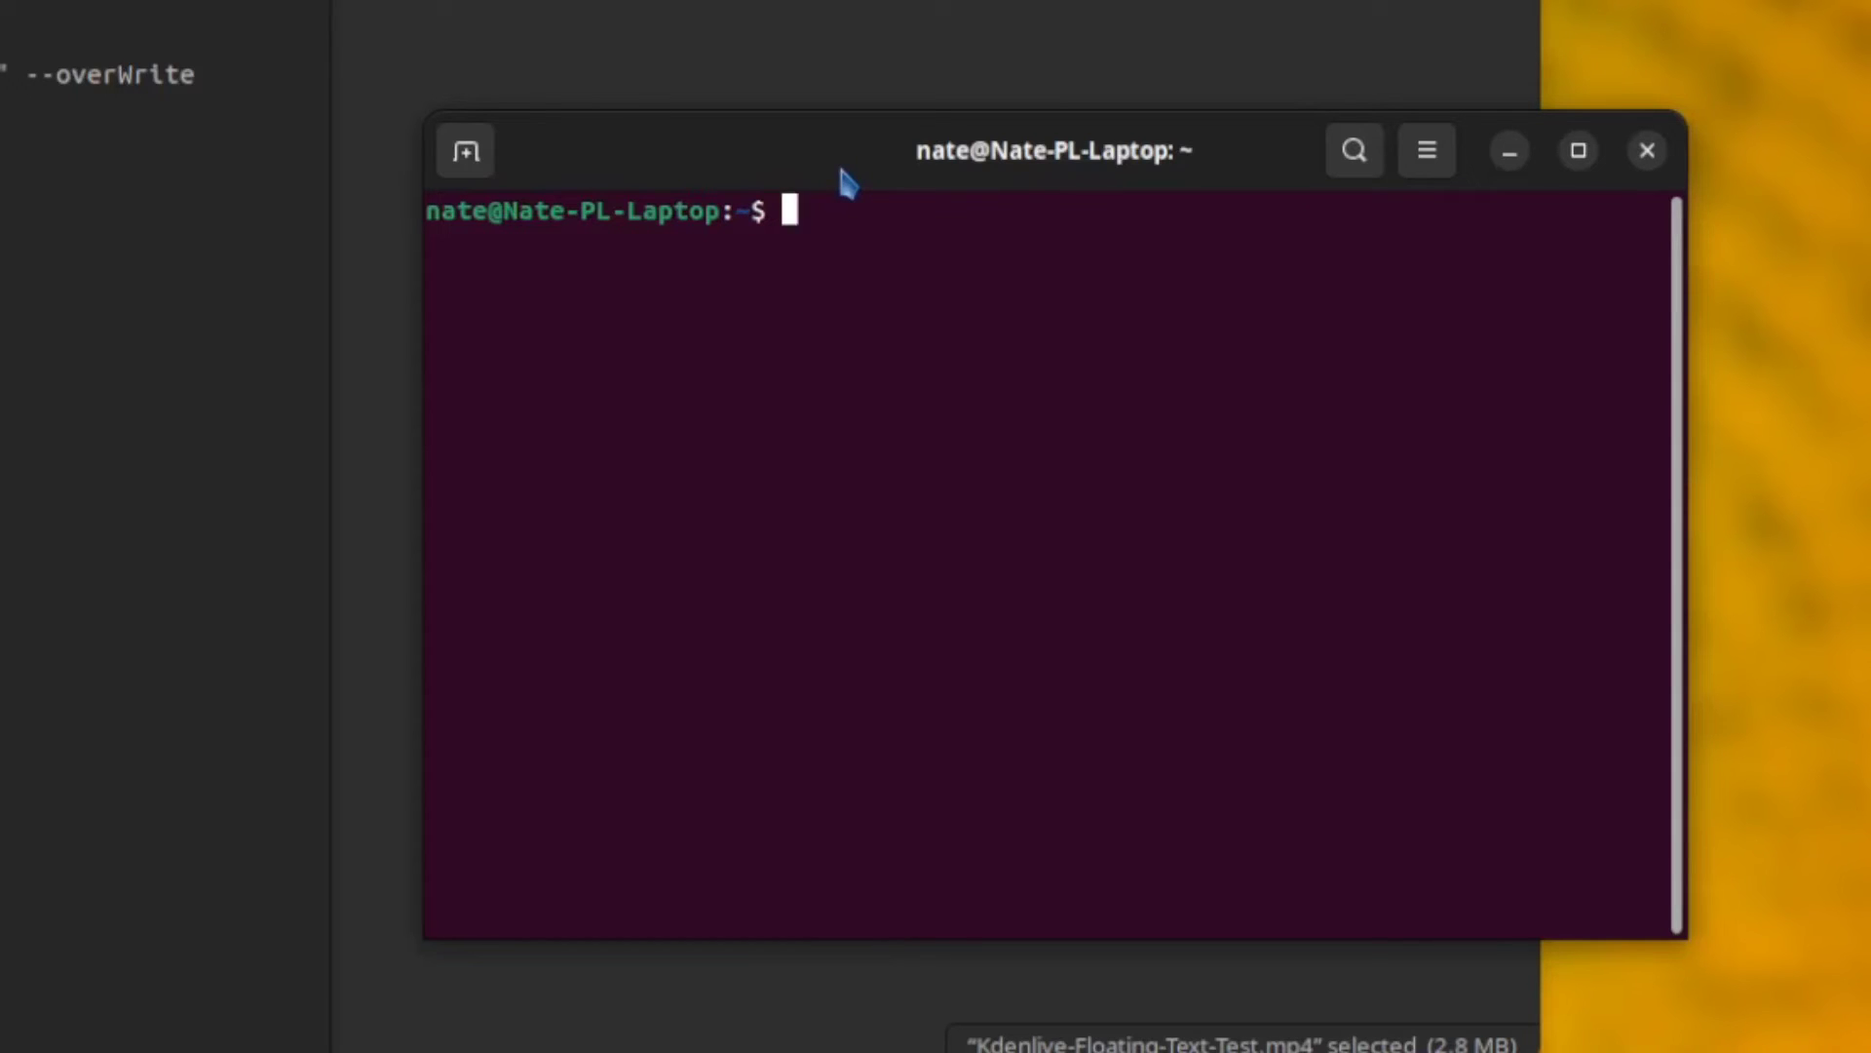
type("~/")
type("Videos")
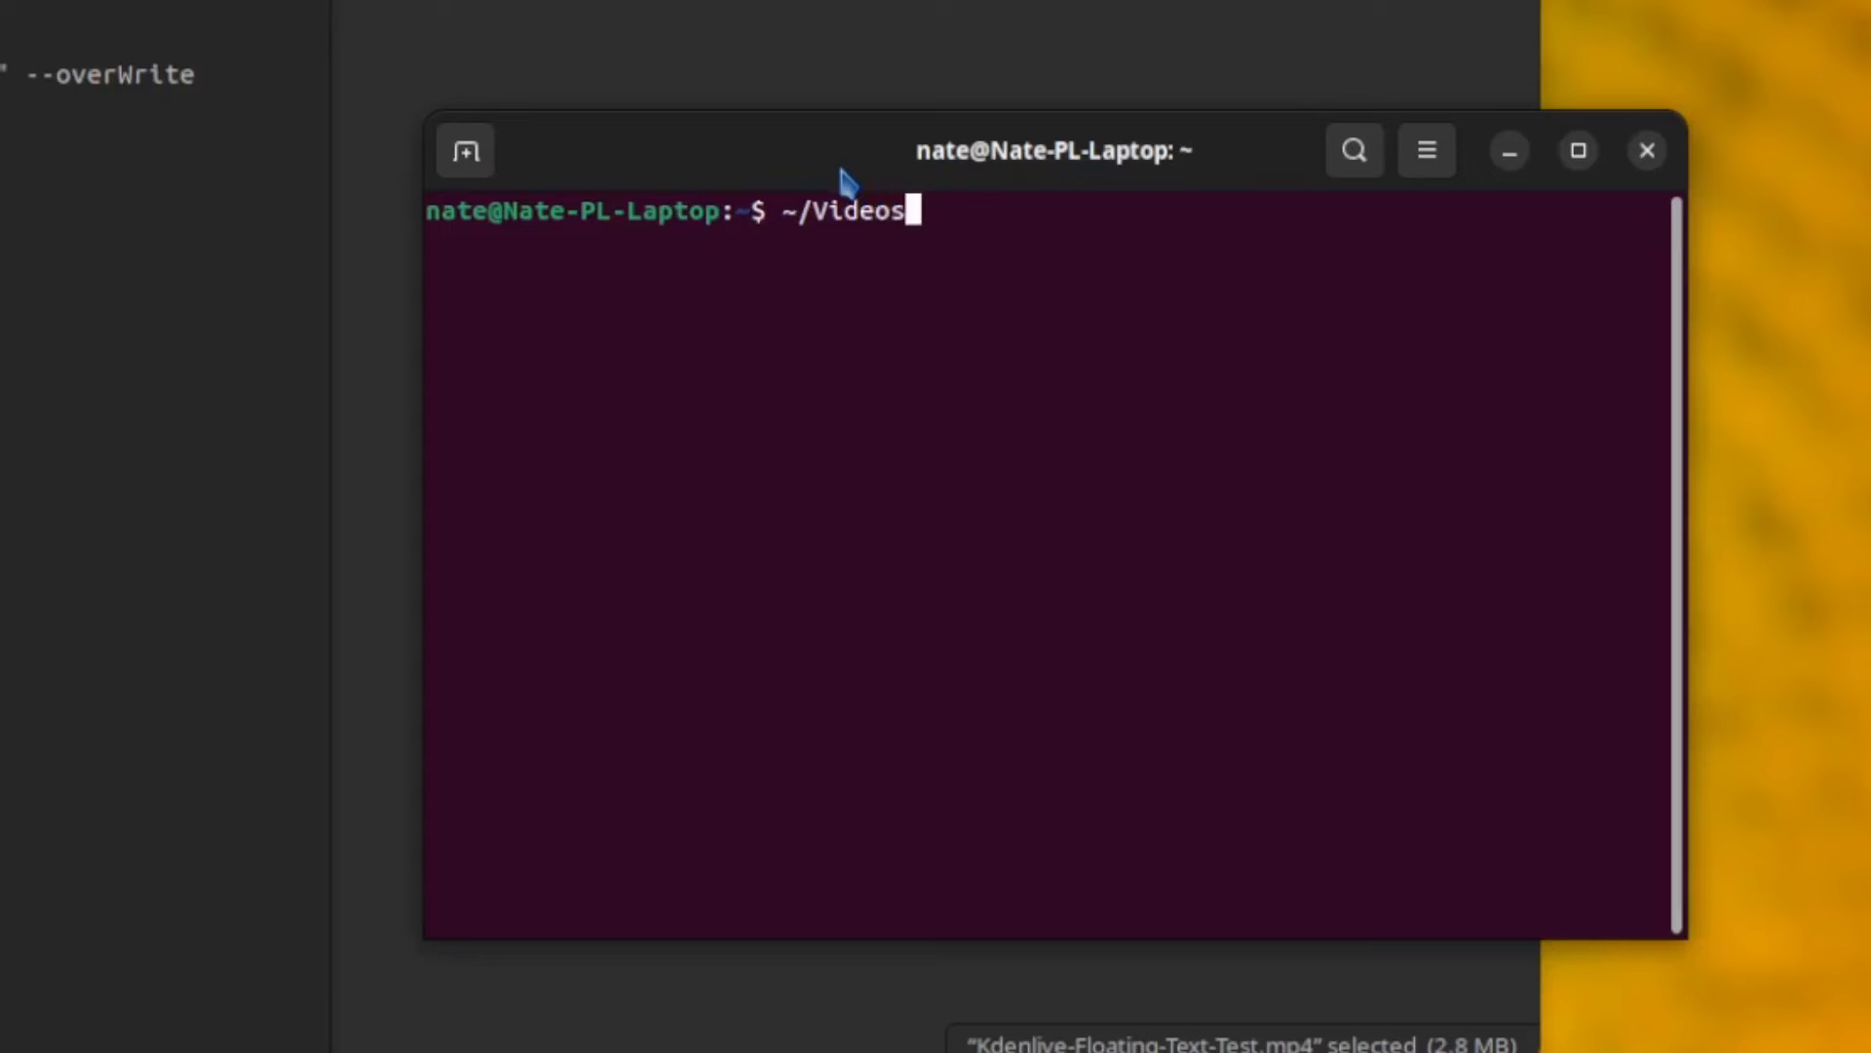
type("/")
Step: Change the terminal directory to ~/Videos/FINALS/TEST/Meta with cd
key("Home")
type("cd")
key("End")
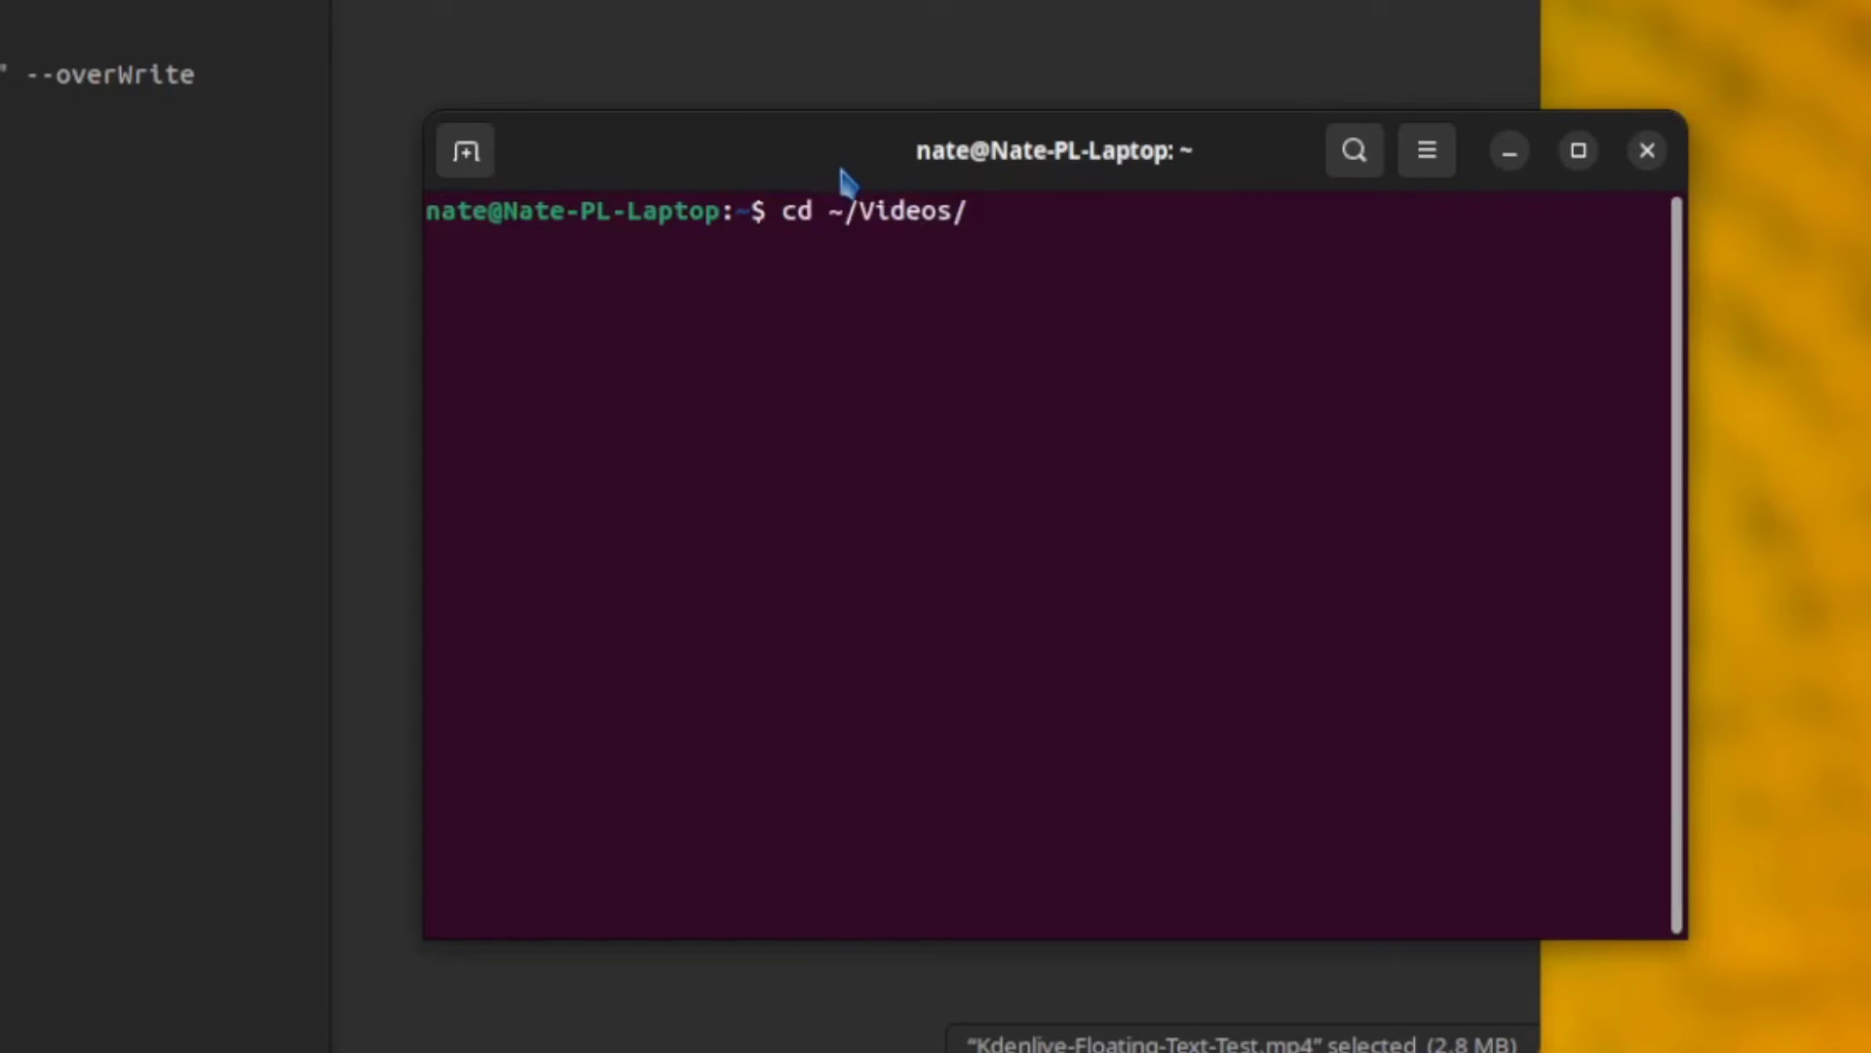
type("FINAL")
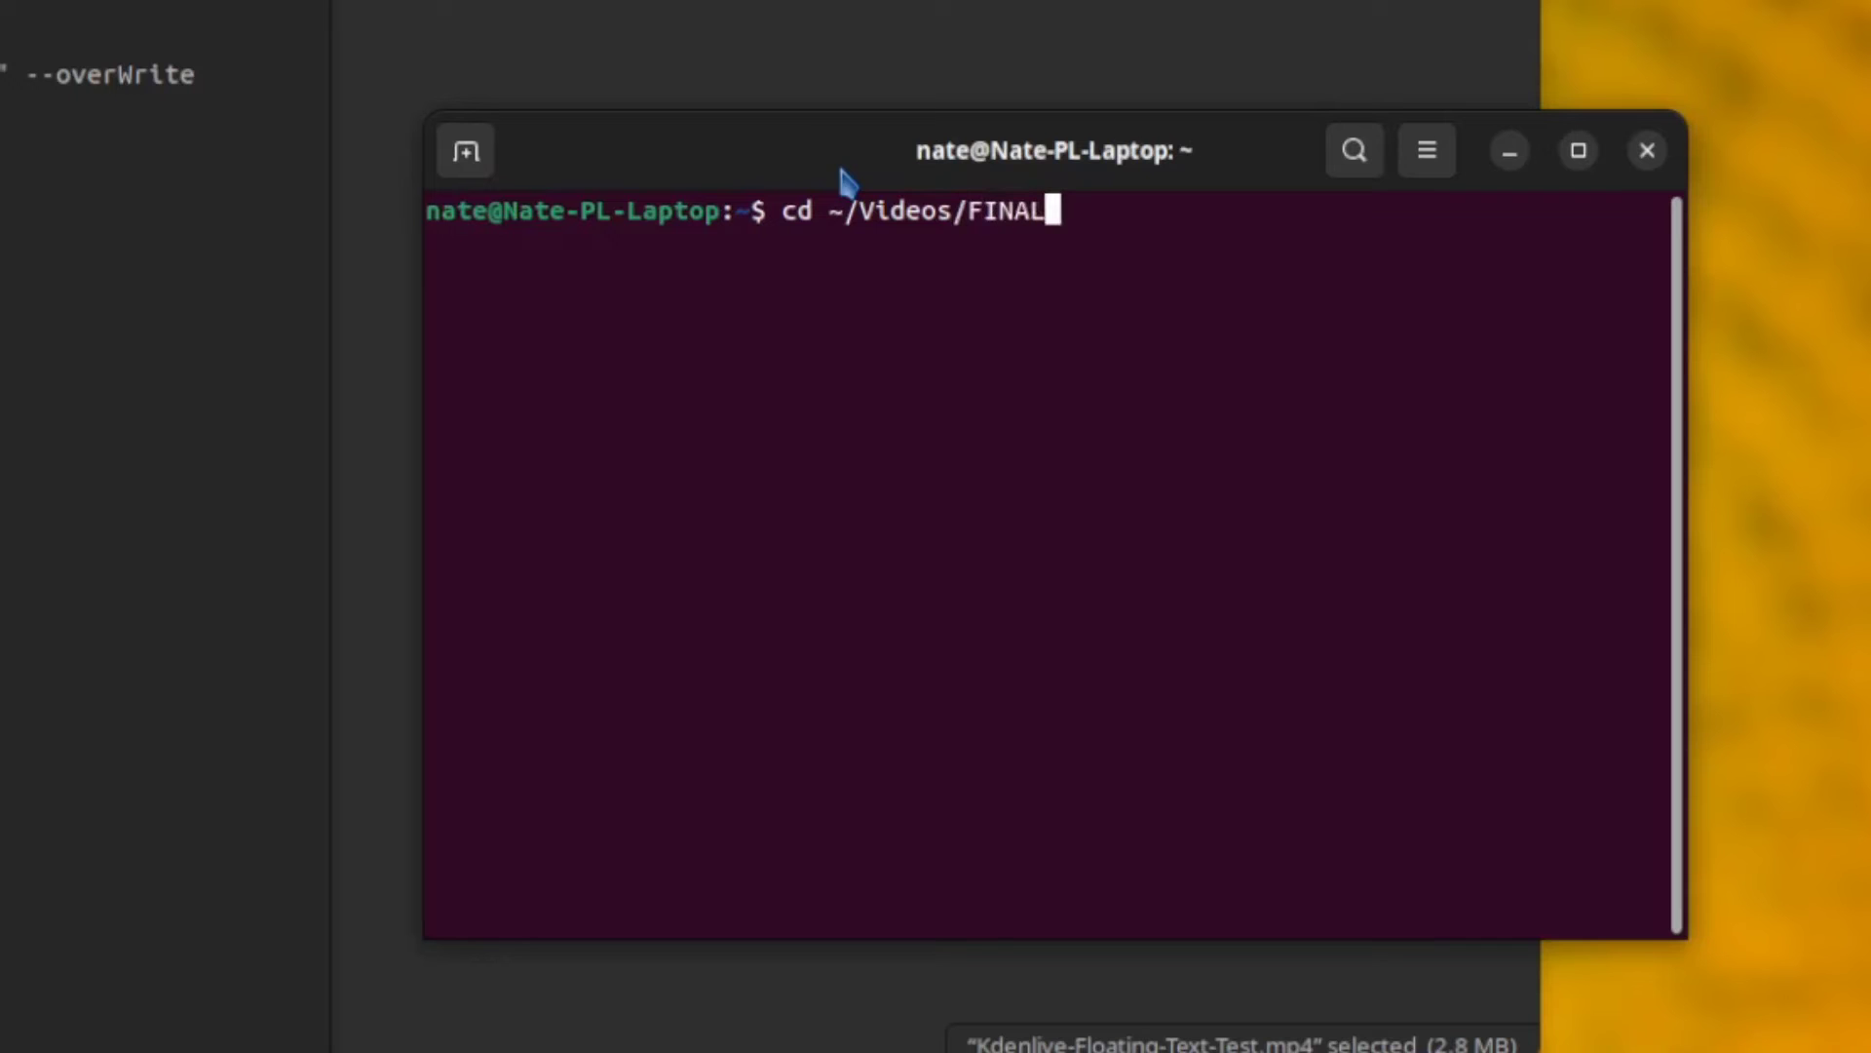
type("S/TEST/M")
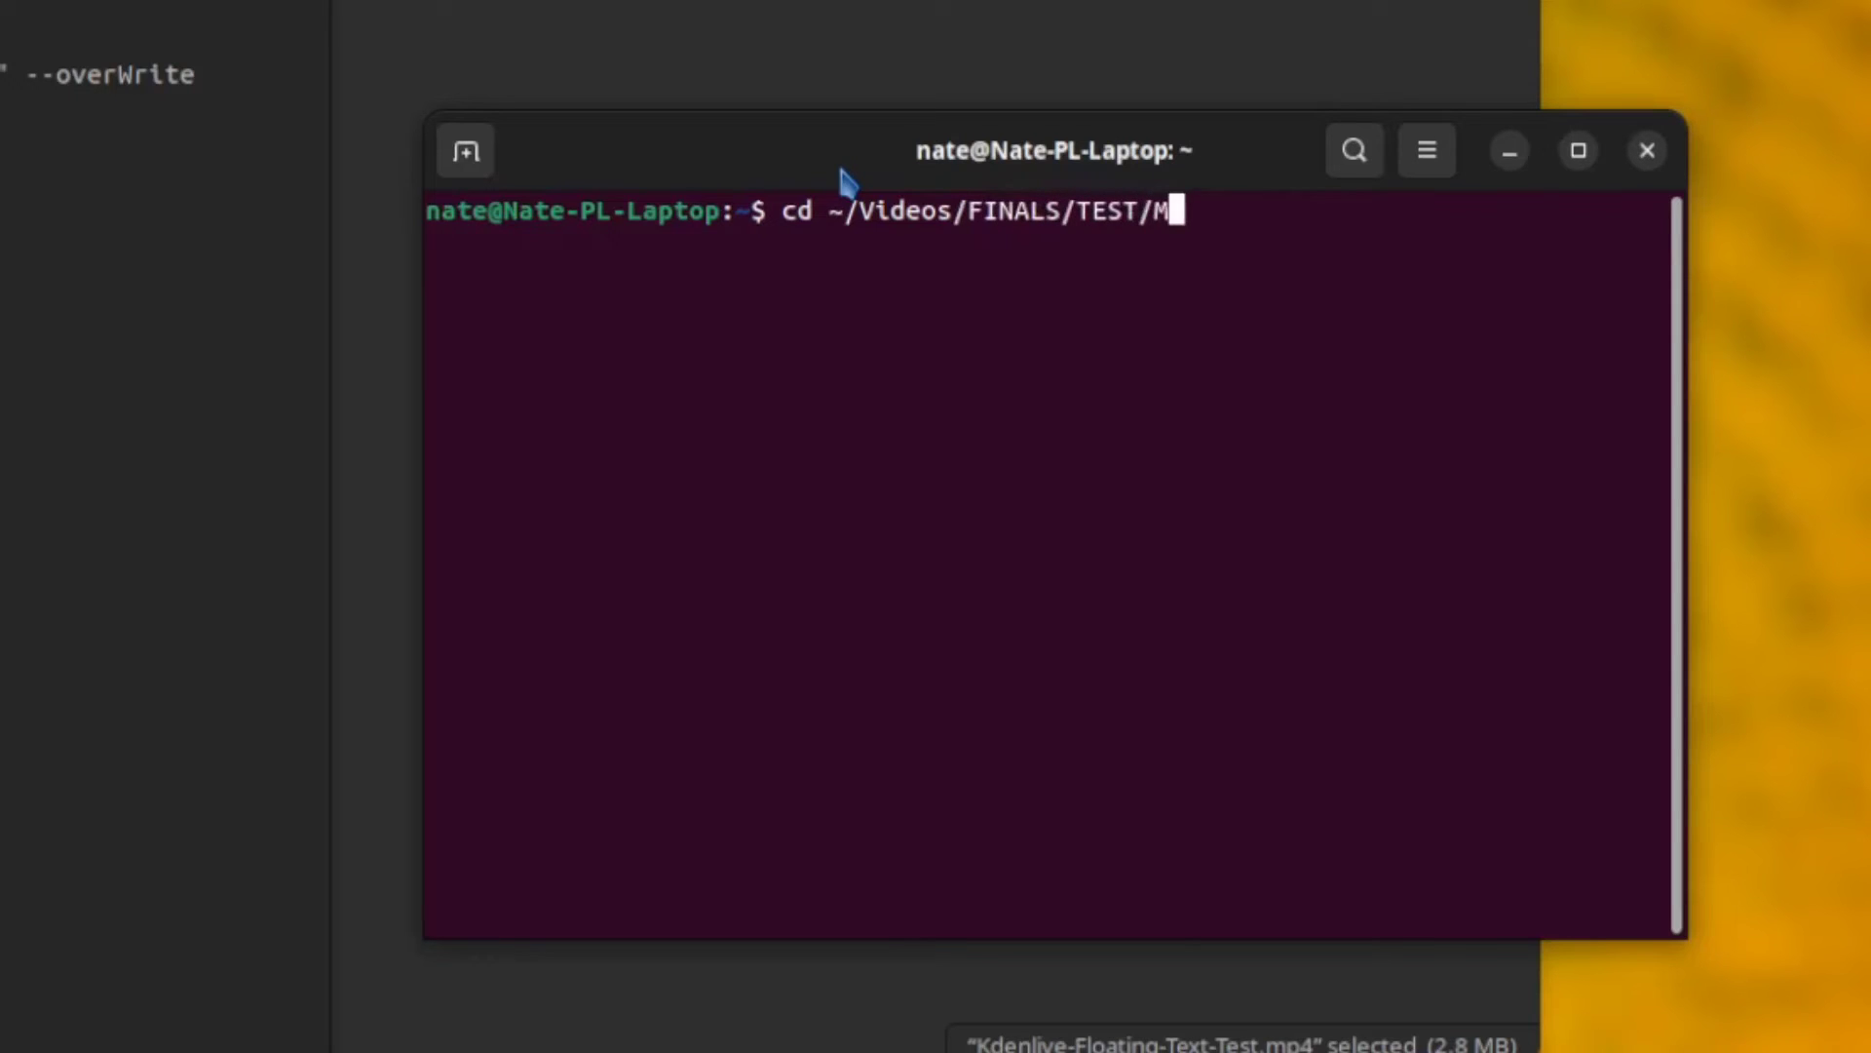
type("eta")
key("Return")
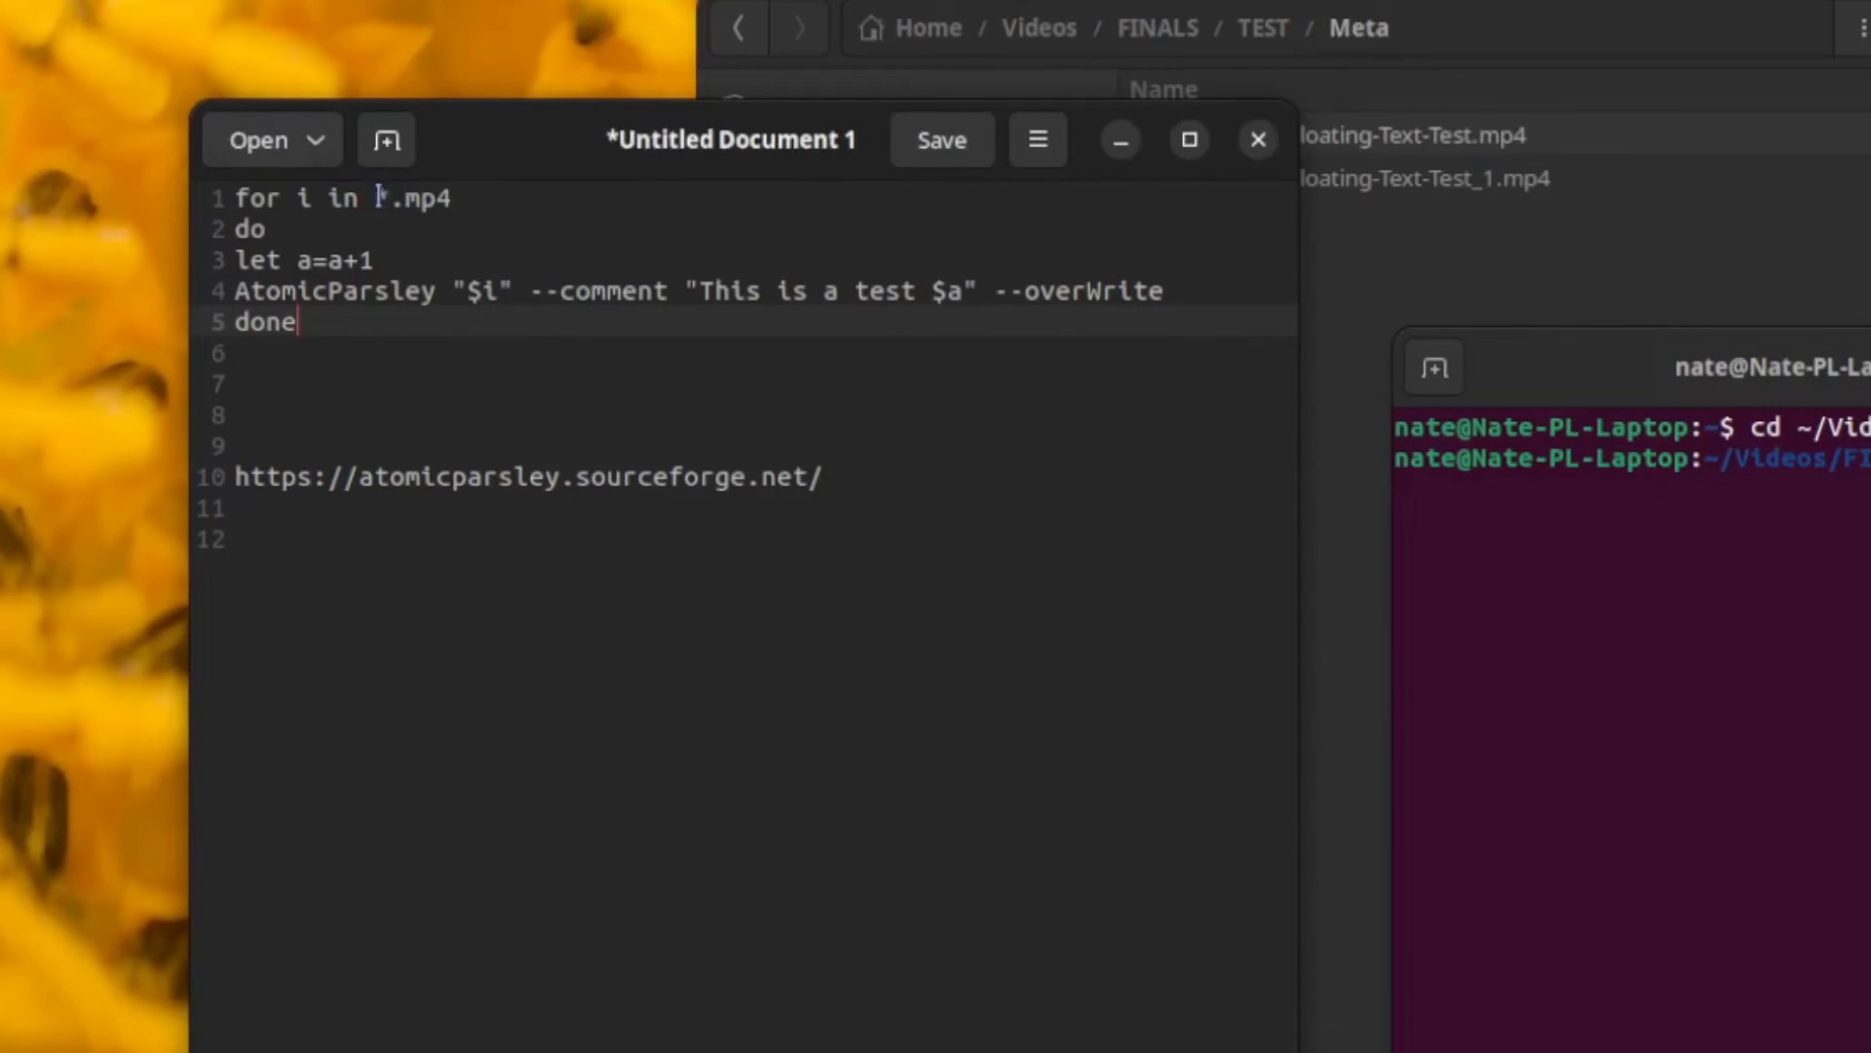
Step: Highlight the *.mp4 wildcard, the 'This is a test' comment text and the let a=a+1 line while explaining them
double_click(379, 198)
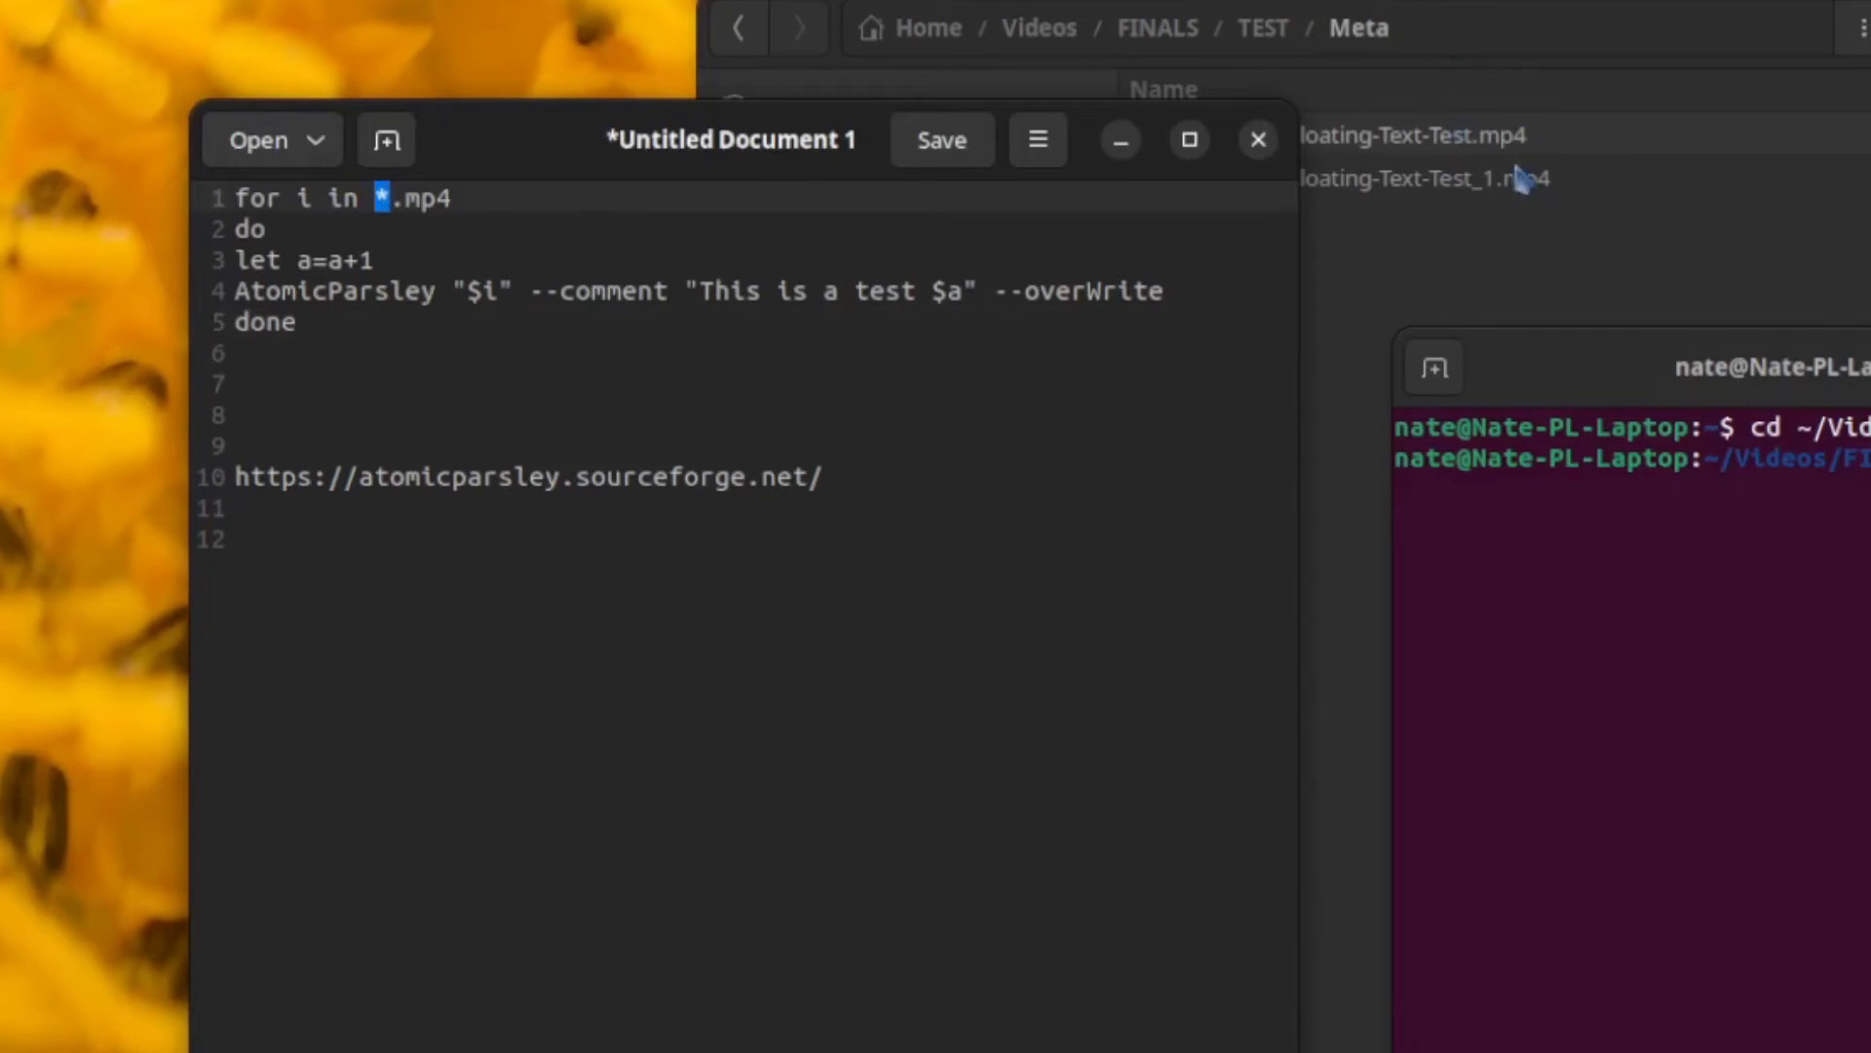
double_click(430, 198)
left_click(487, 203)
left_click_drag(699, 291, 932, 291)
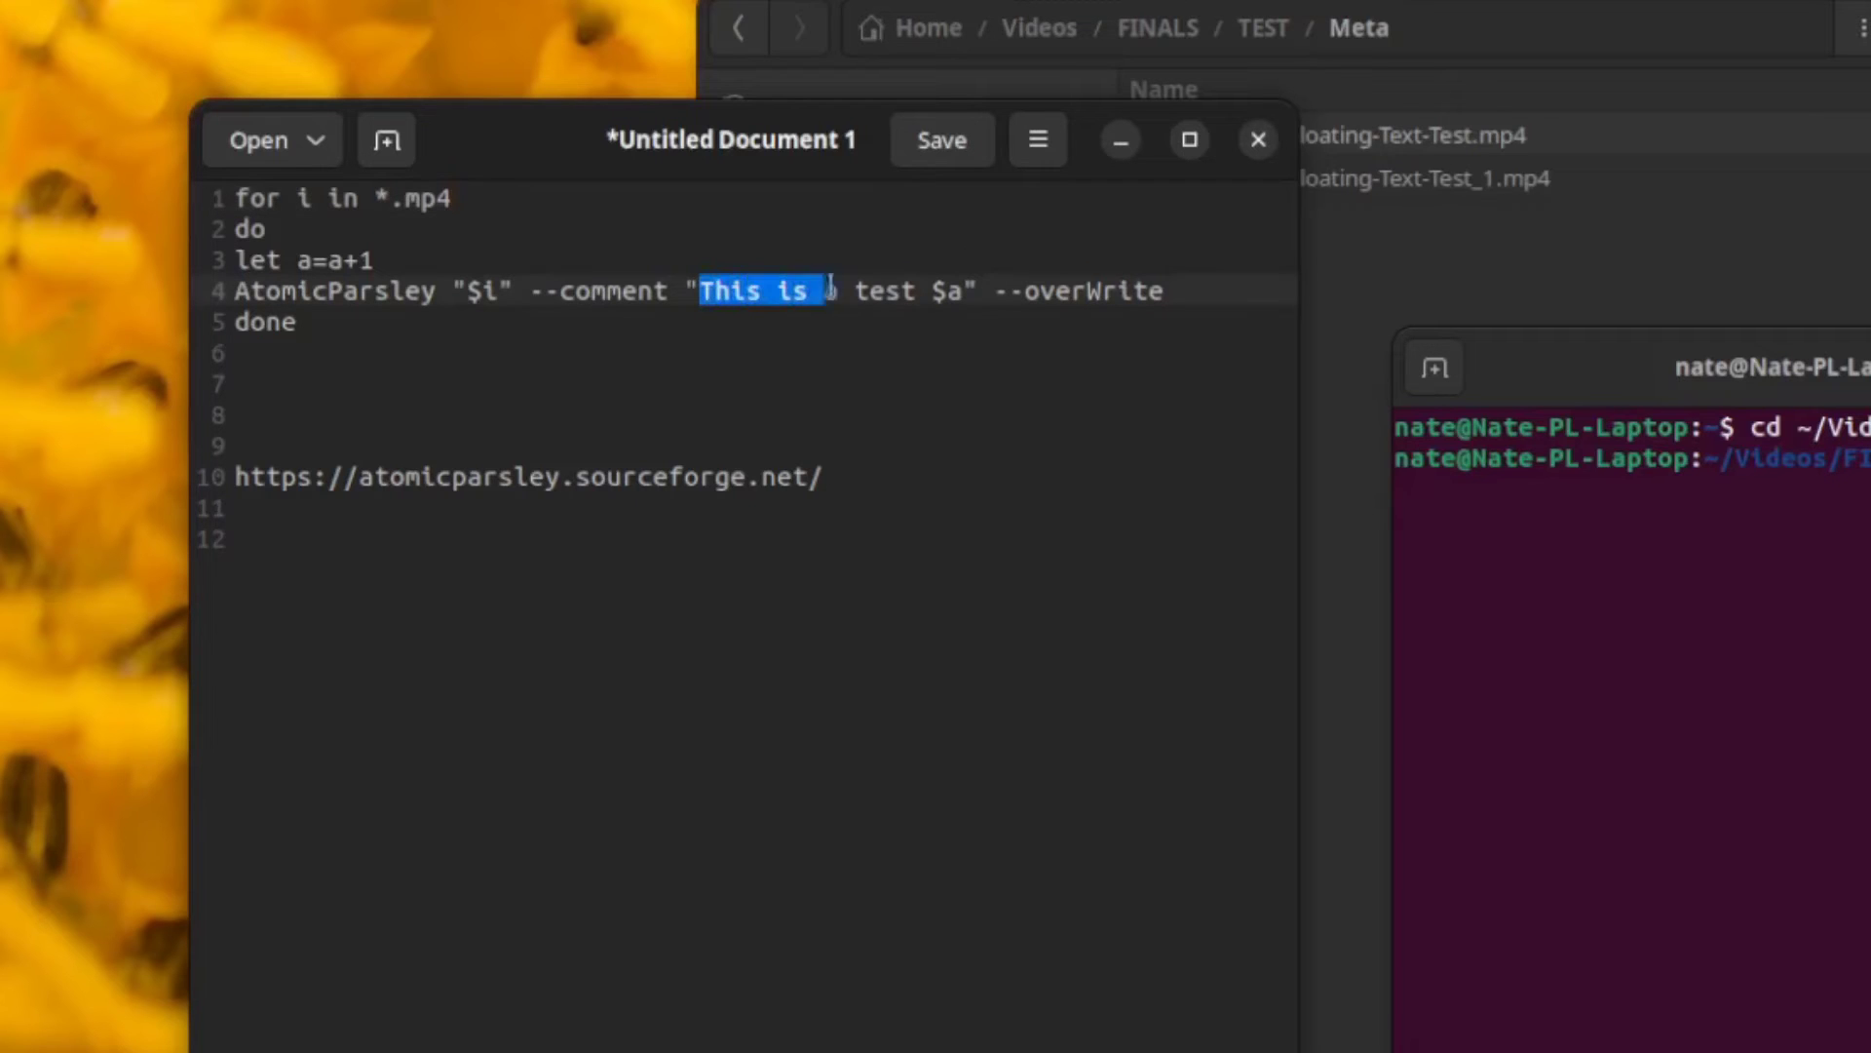
left_click(951, 299)
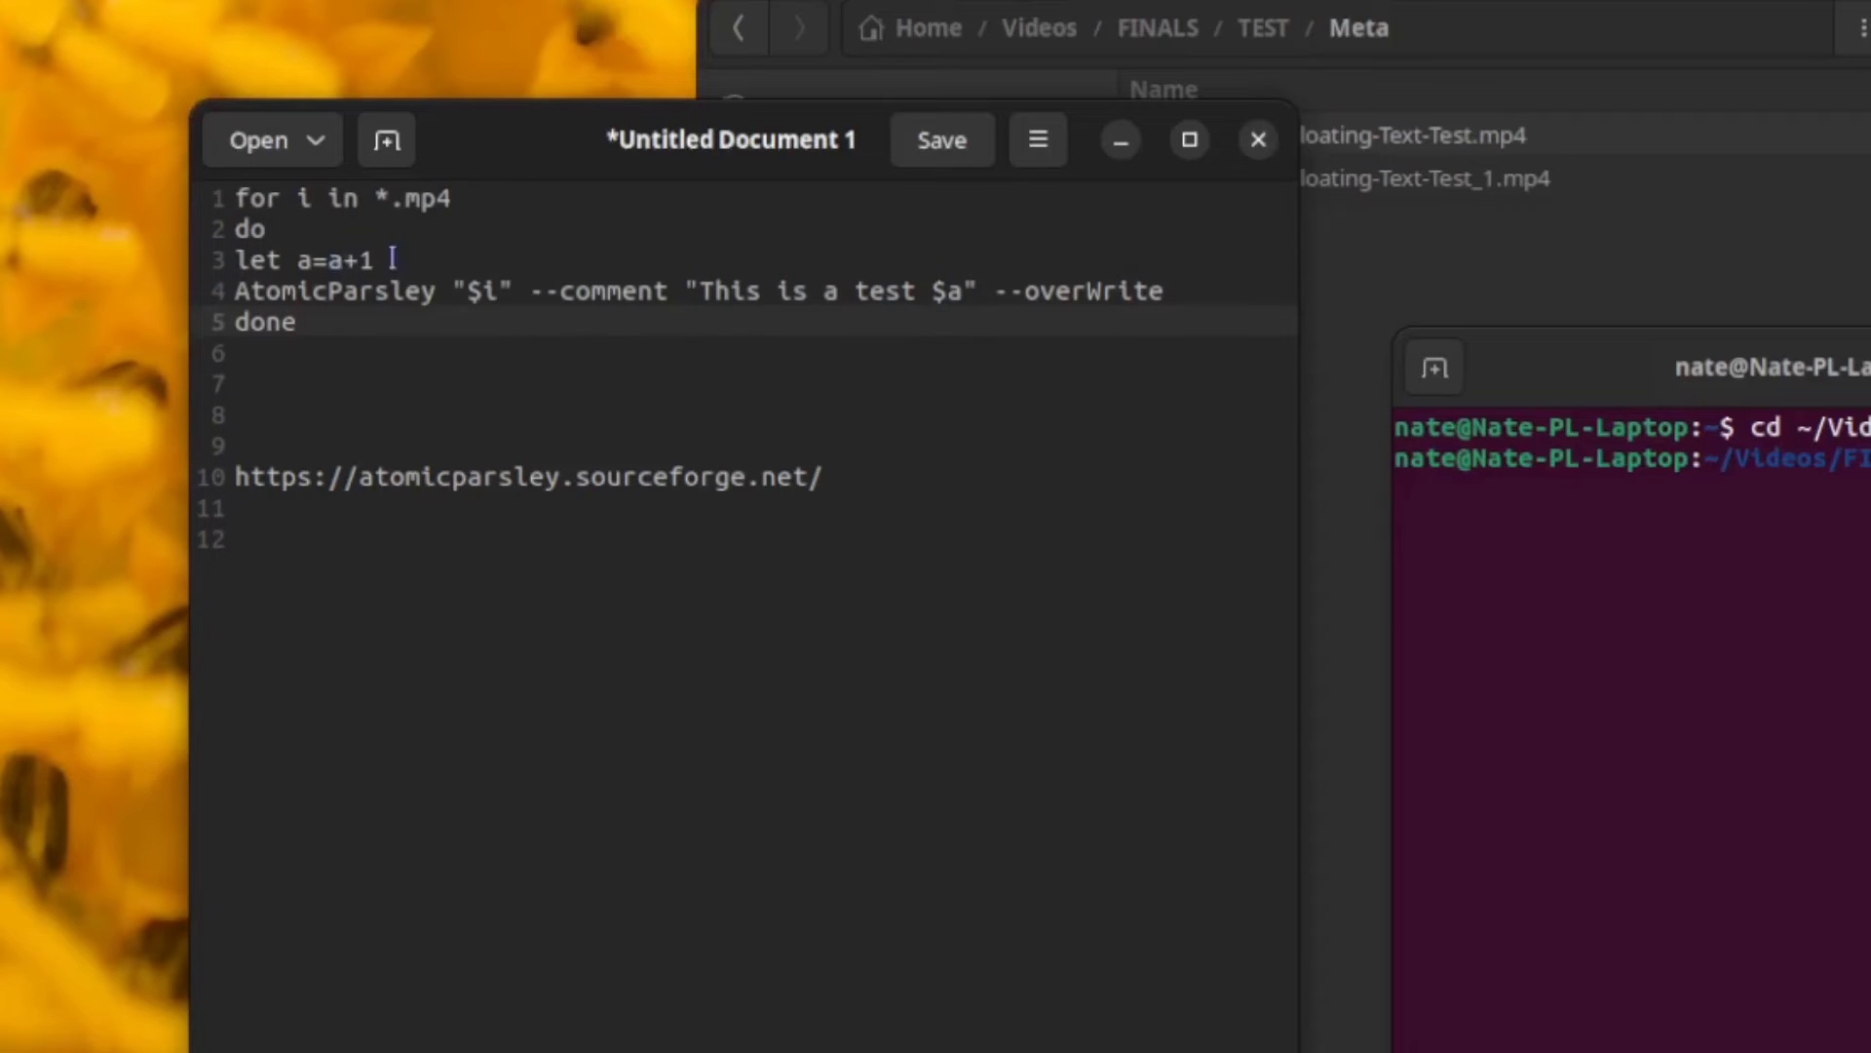
left_click_drag(392, 260, 296, 259)
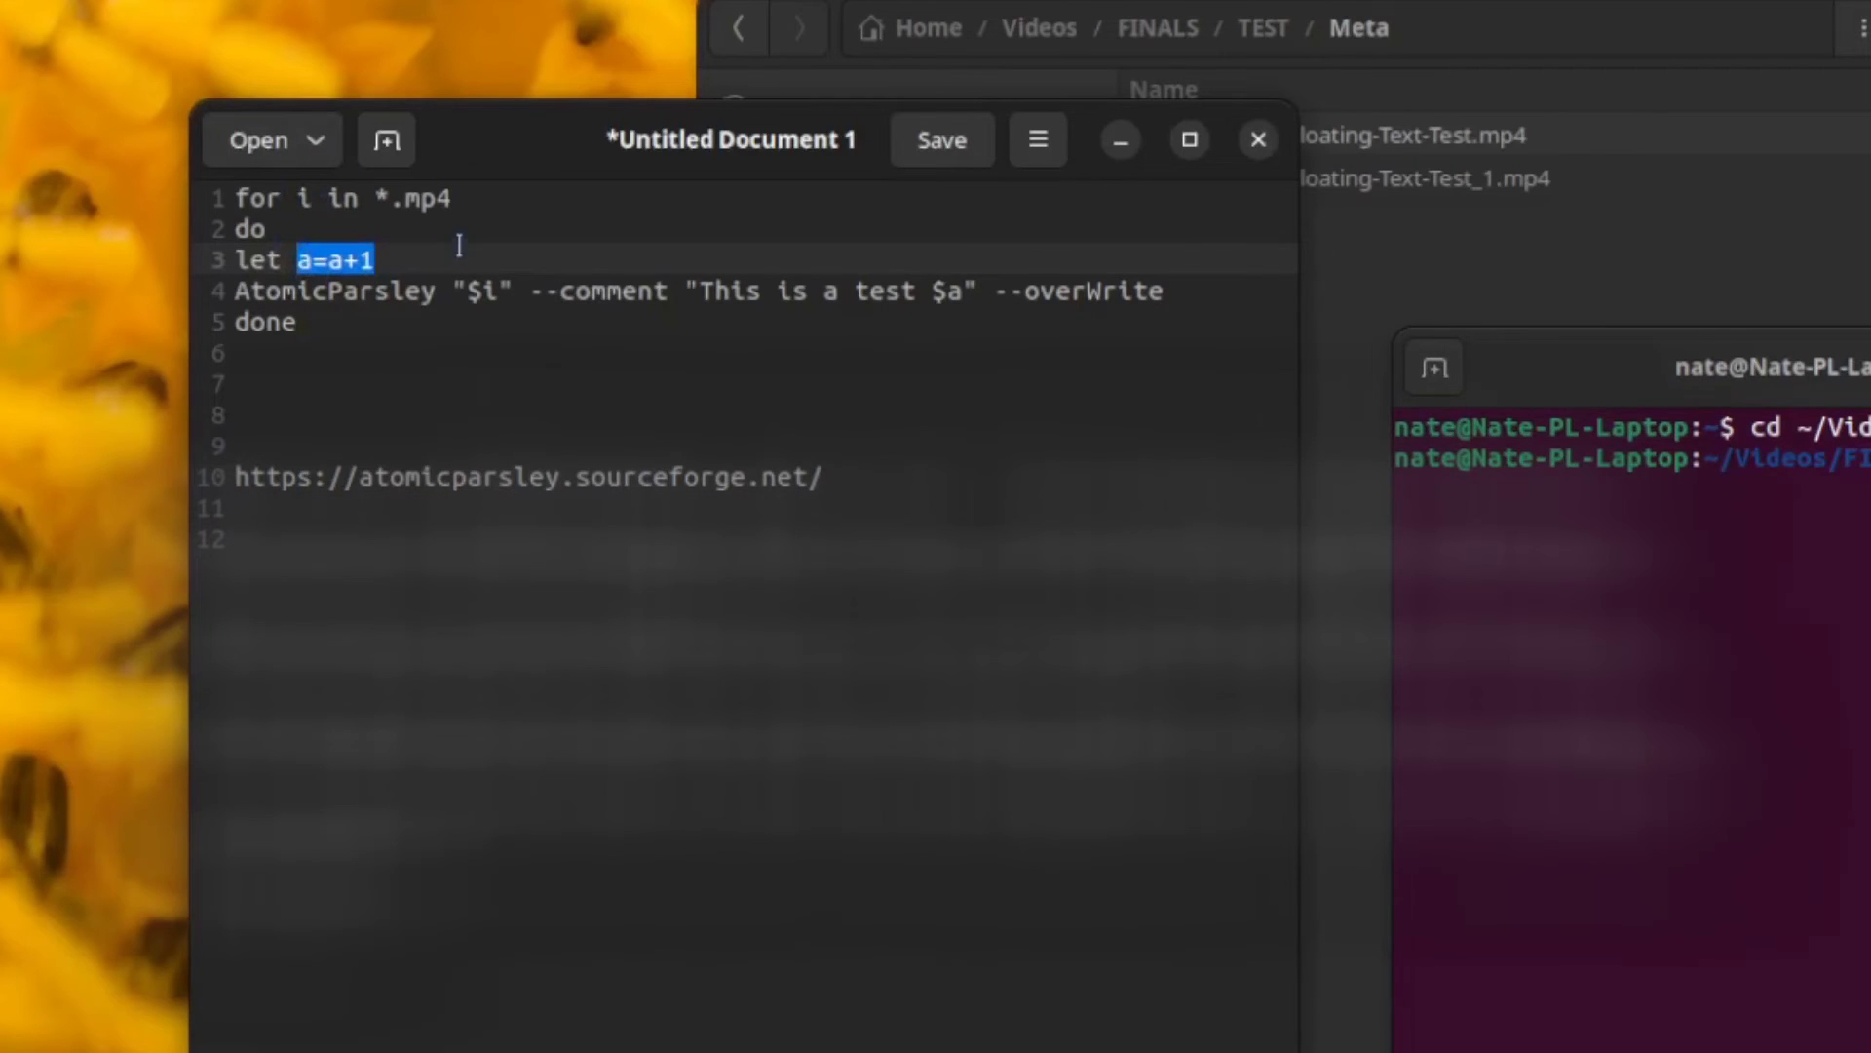
left_click(402, 255)
triple_click(414, 256)
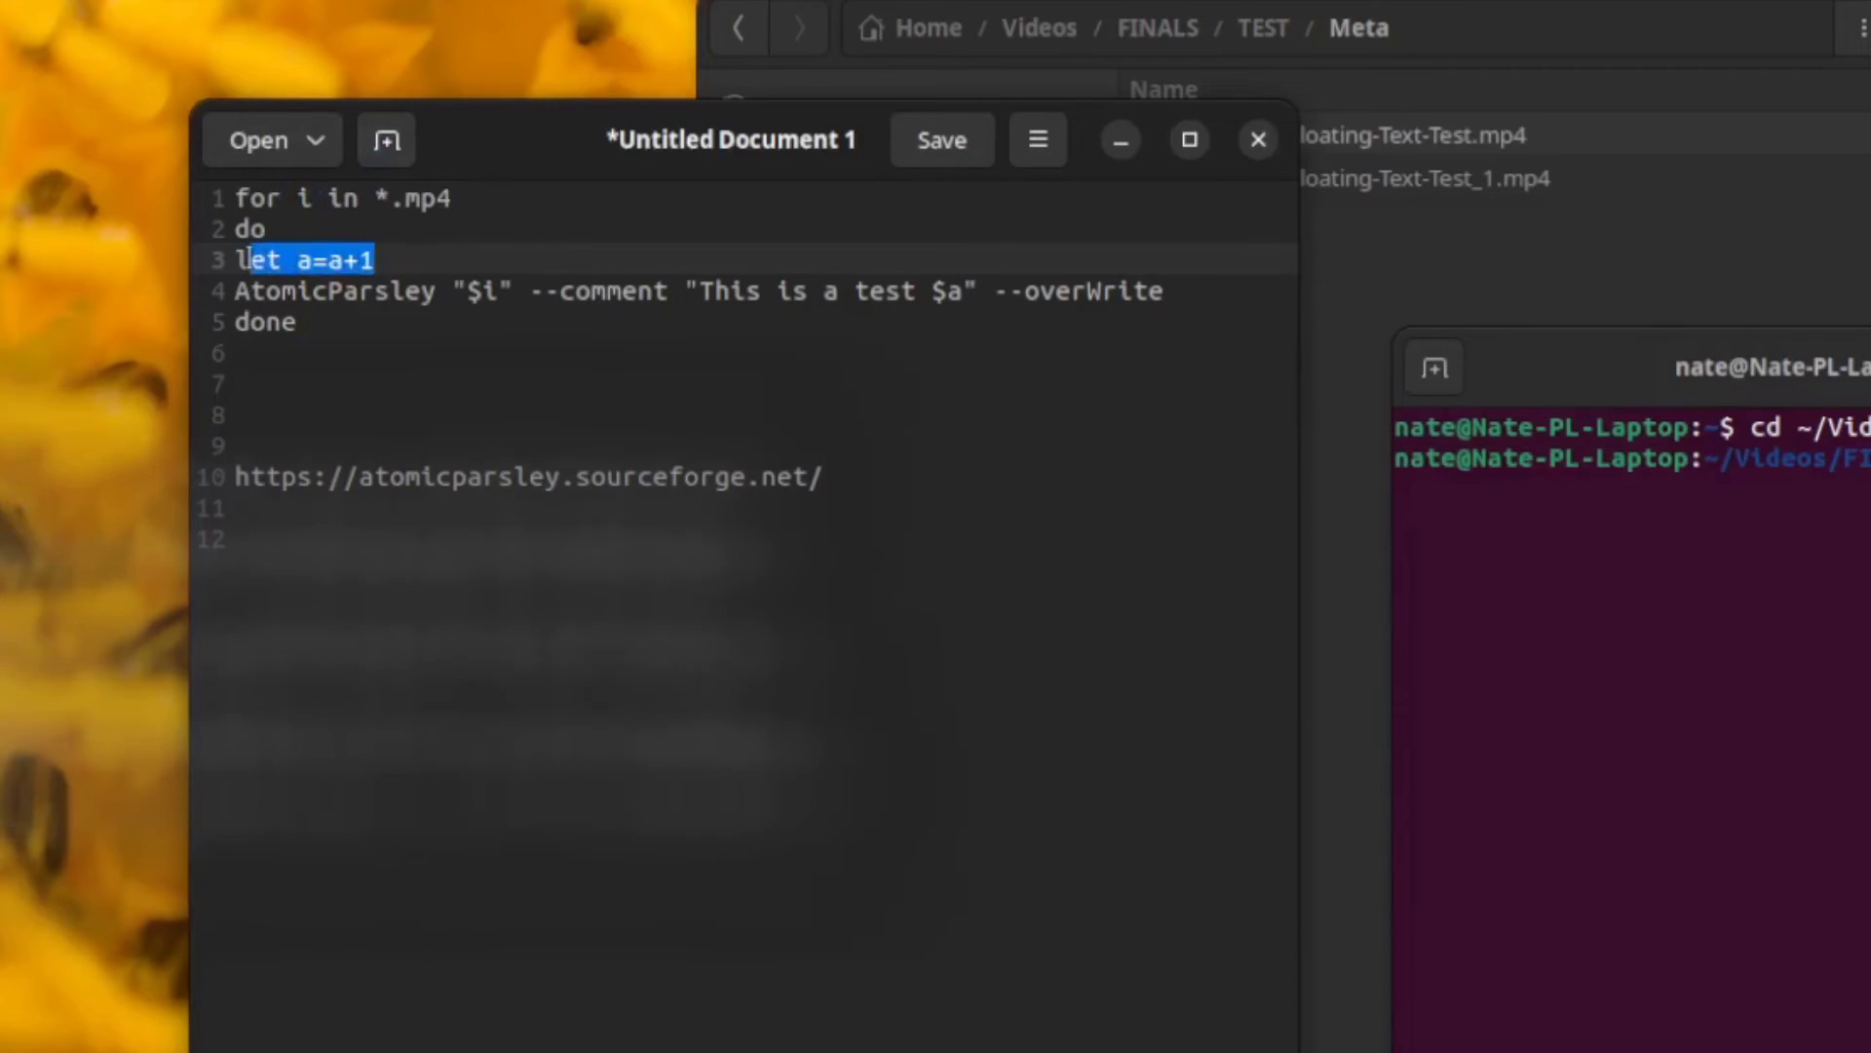
left_click(312, 321)
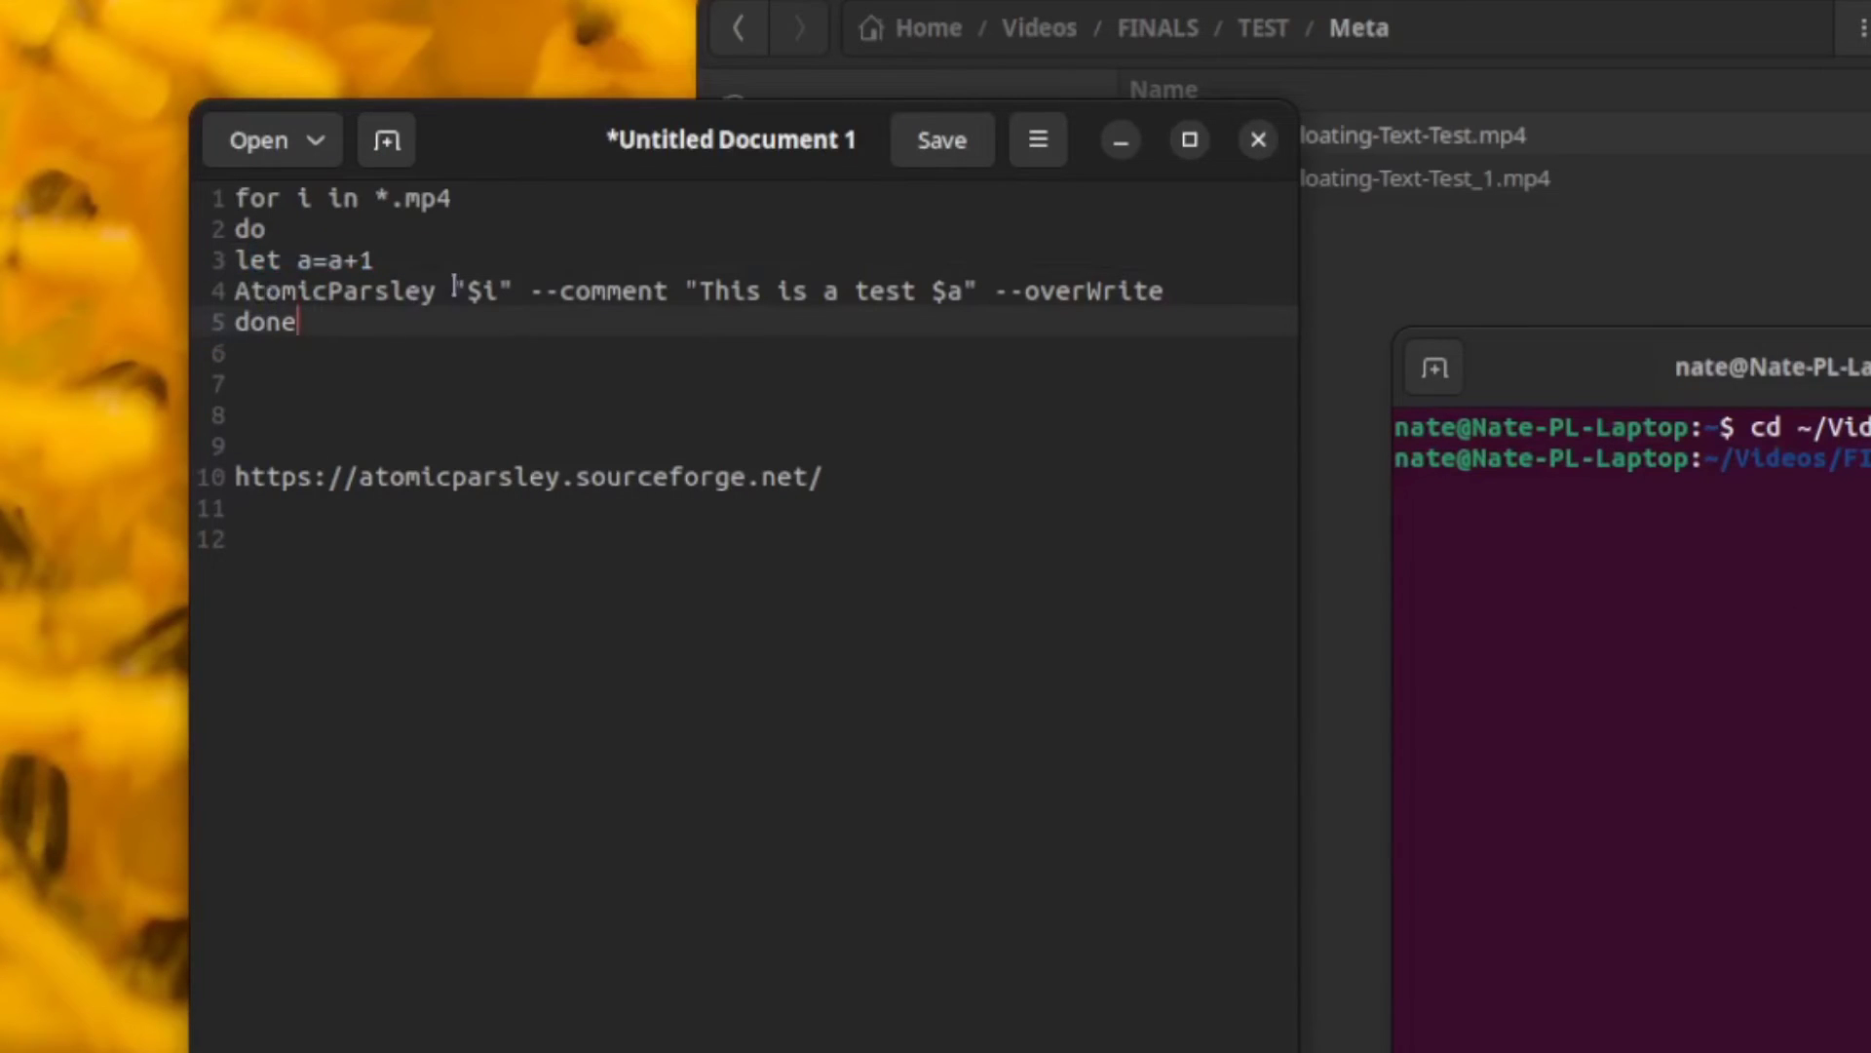
Step: Highlight the $a counter in the comment and the --overWrite option, then select the five loop lines from for to done
left_click_drag(702, 292, 911, 291)
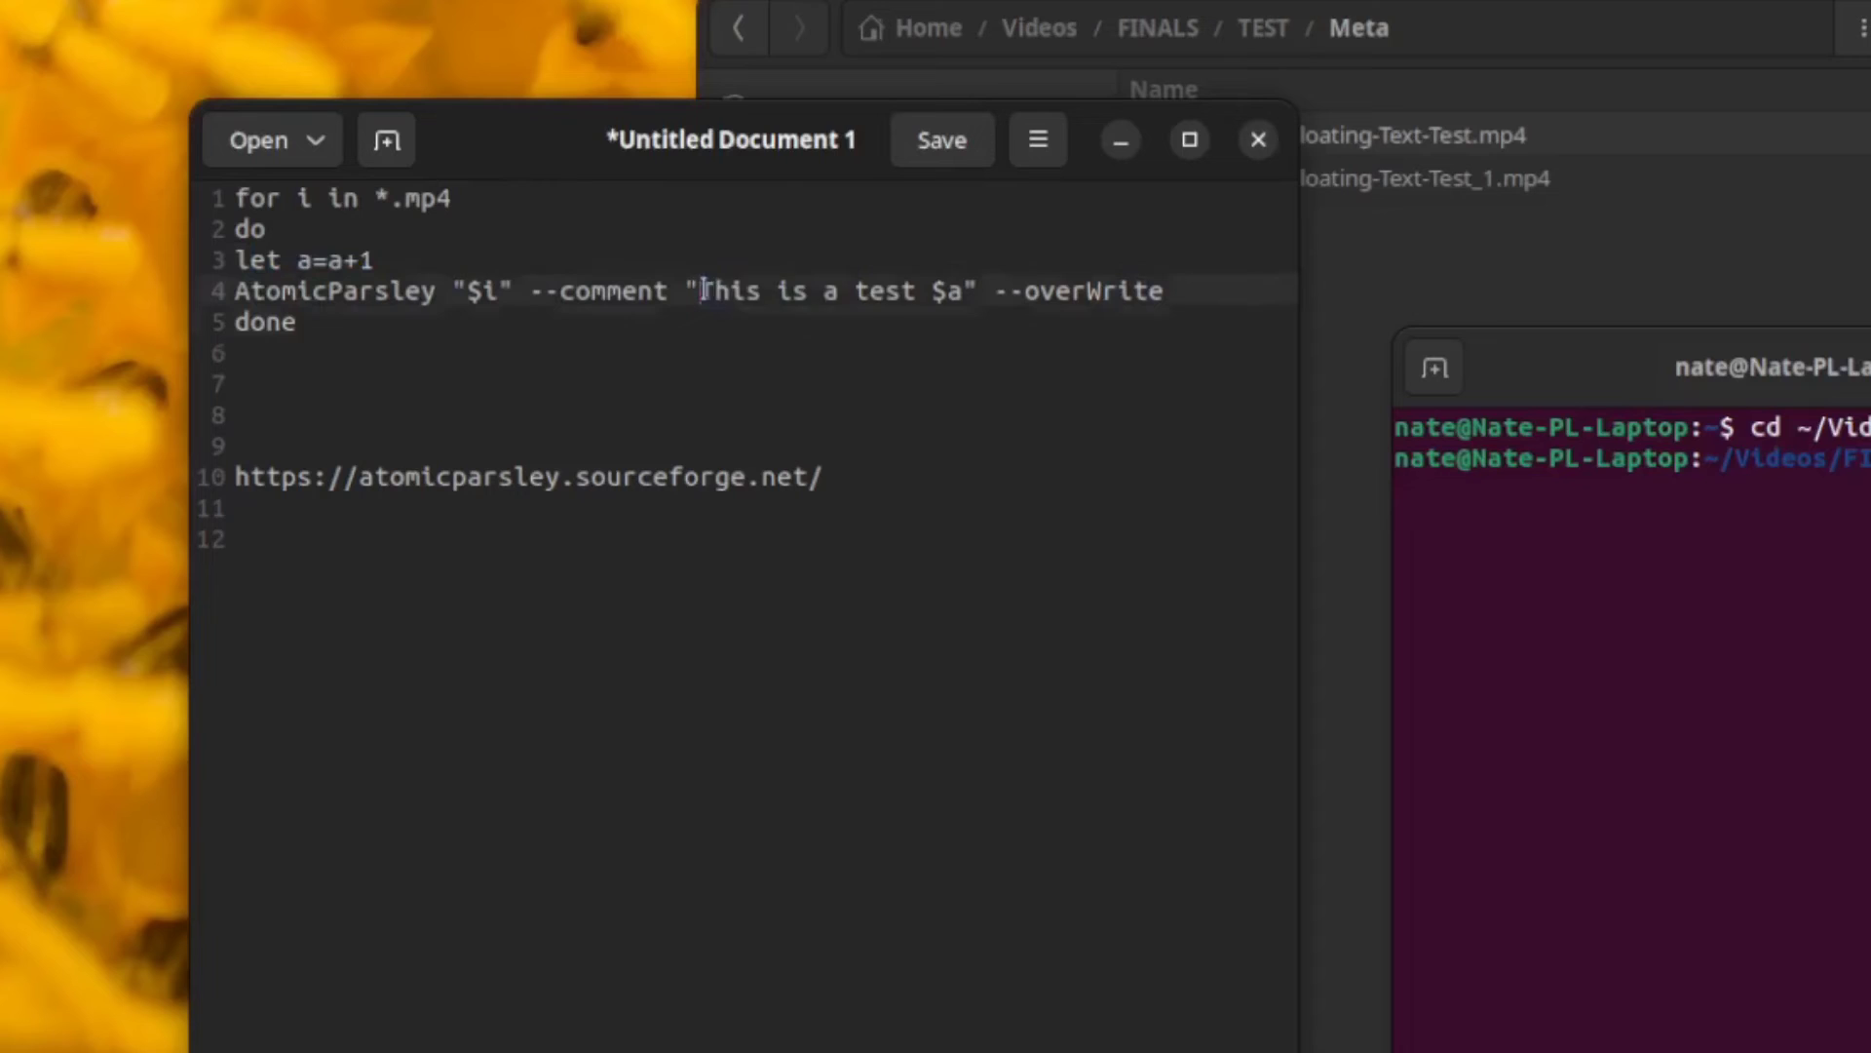
double_click(951, 290)
left_click_drag(1187, 290, 997, 291)
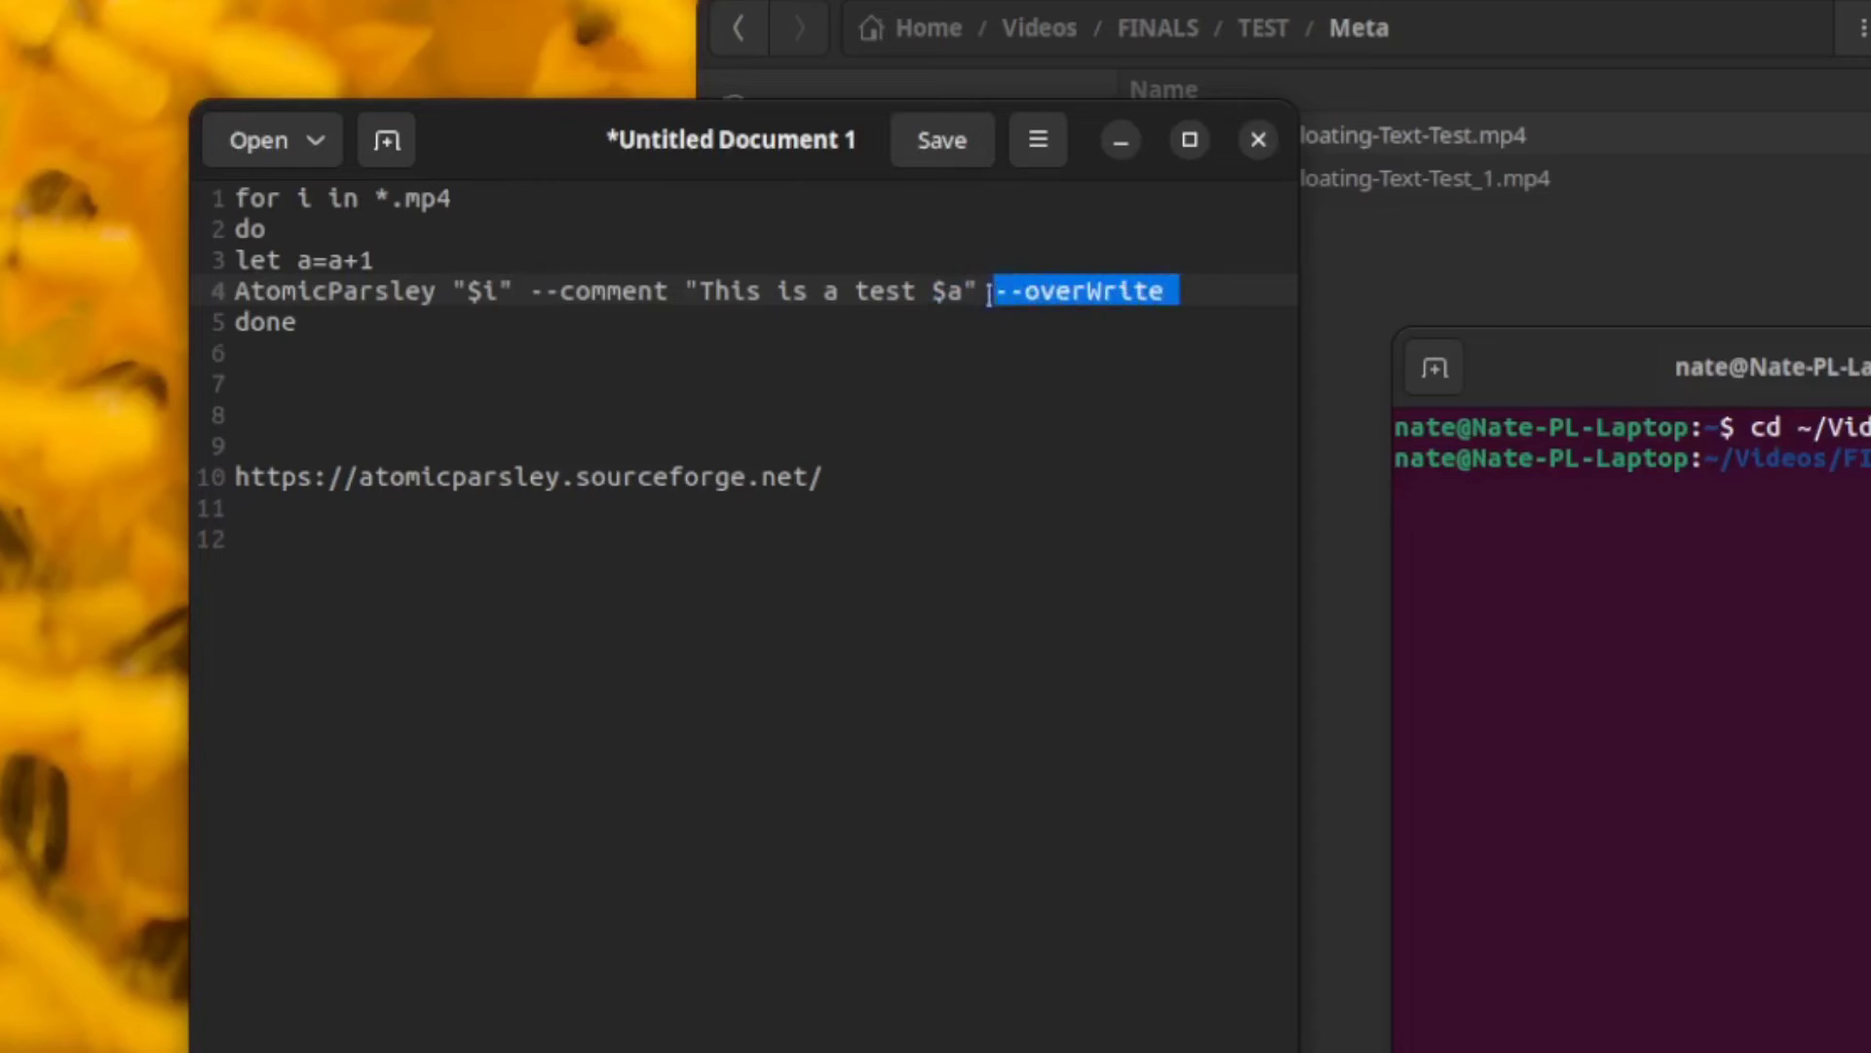
left_click(1079, 374)
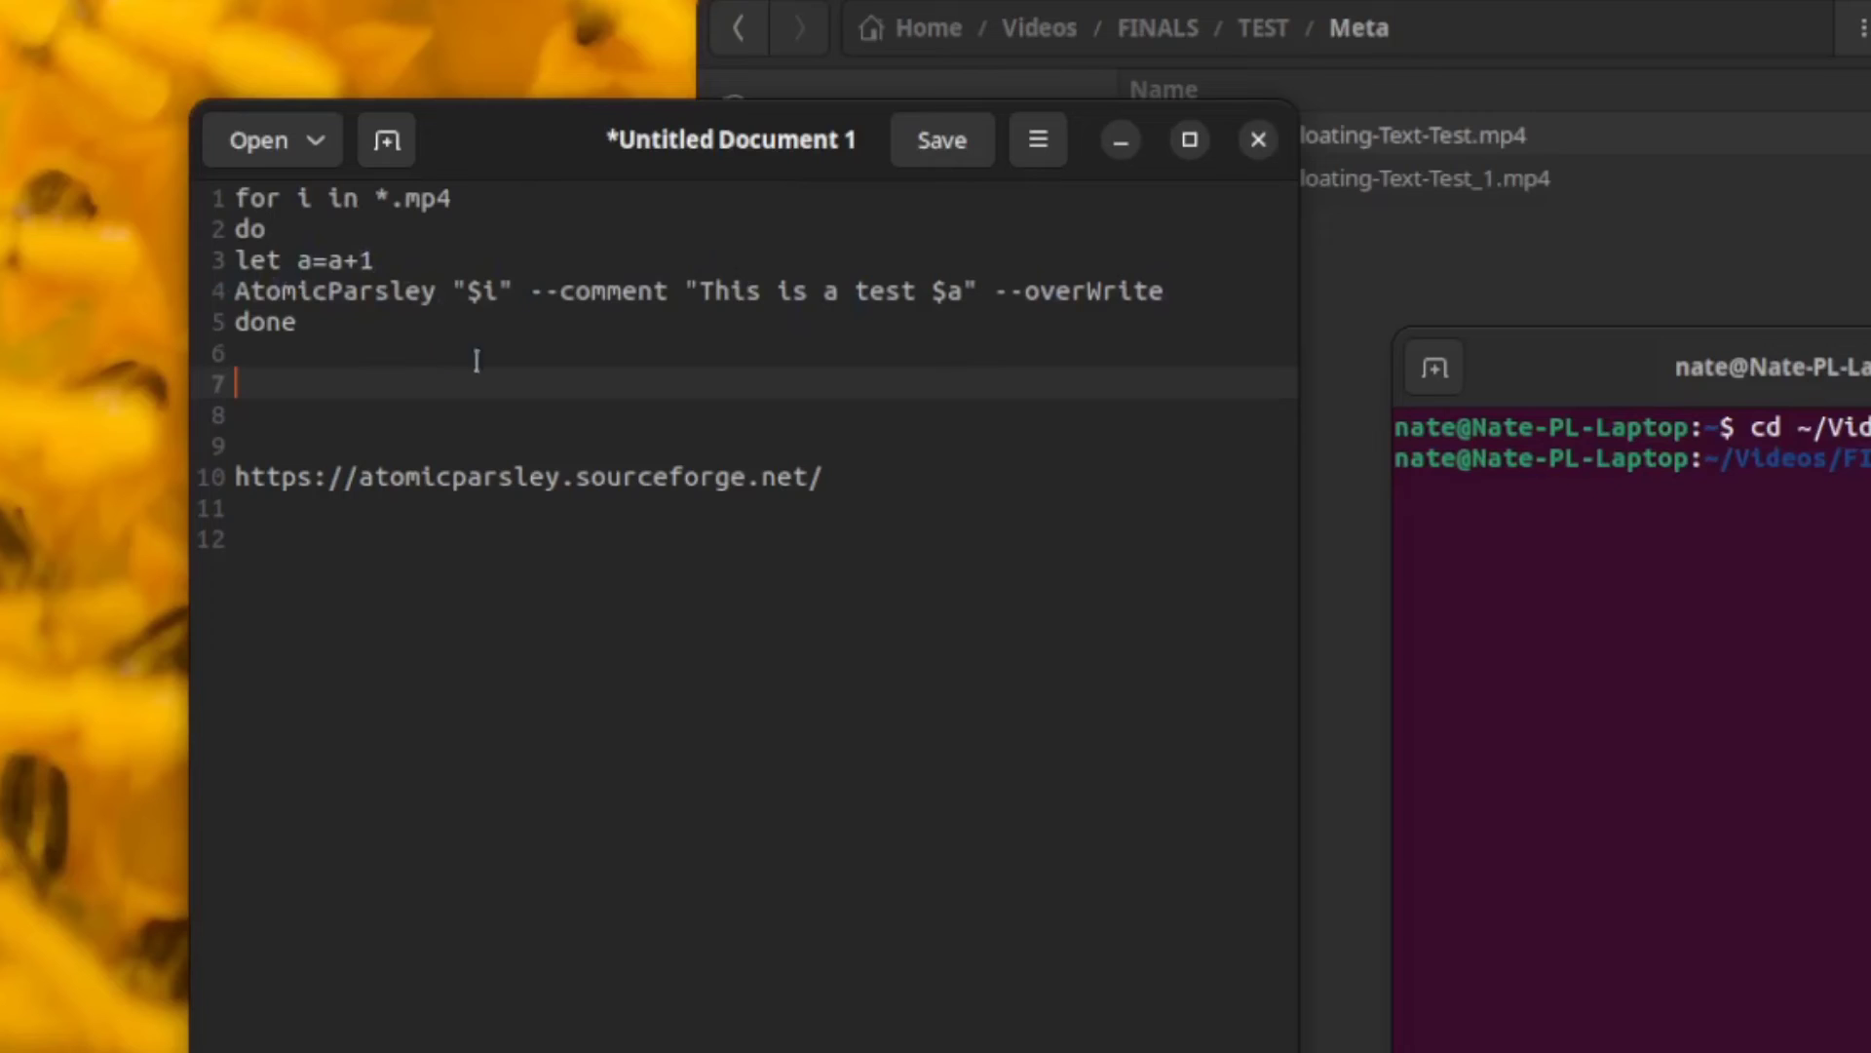
left_click_drag(308, 324, 234, 194)
key("ctrl+c")
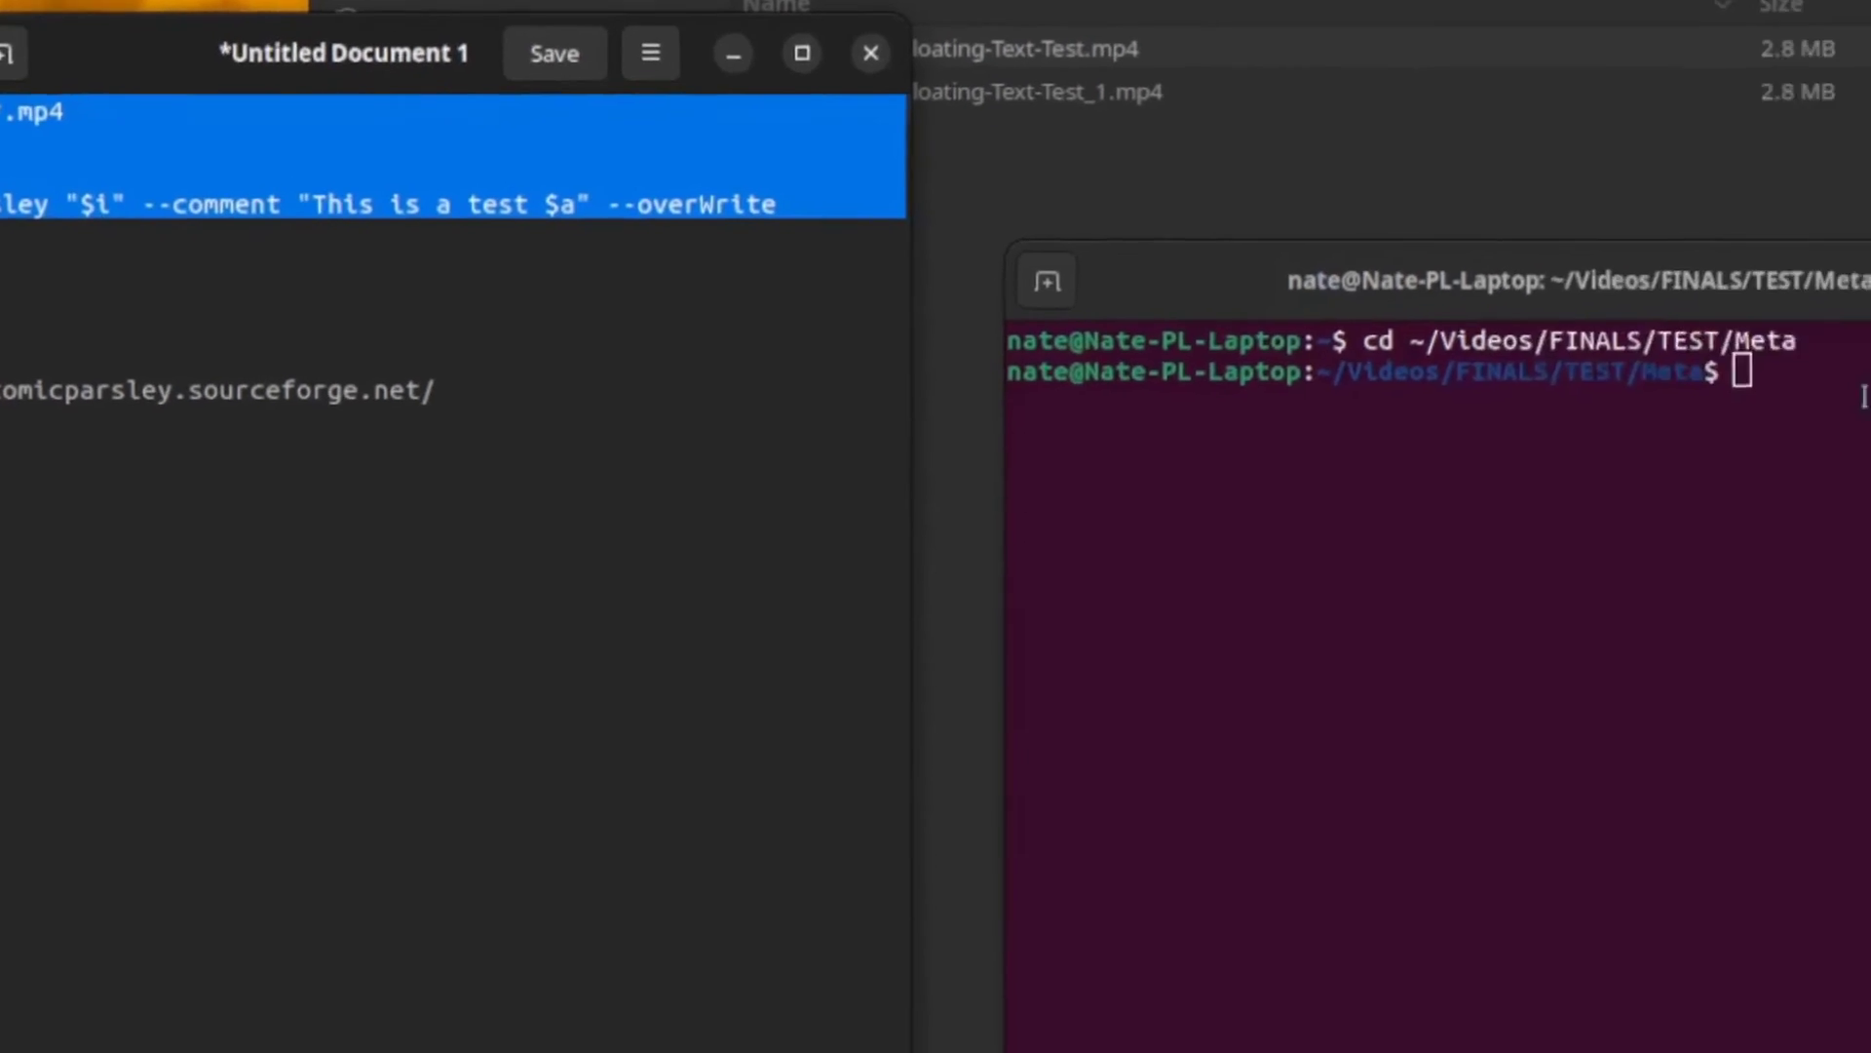
Step: Paste the AtomicParsley loop into the terminal and run it on every mp4 in the Meta folder
right_click(1699, 486)
left_click(1366, 369)
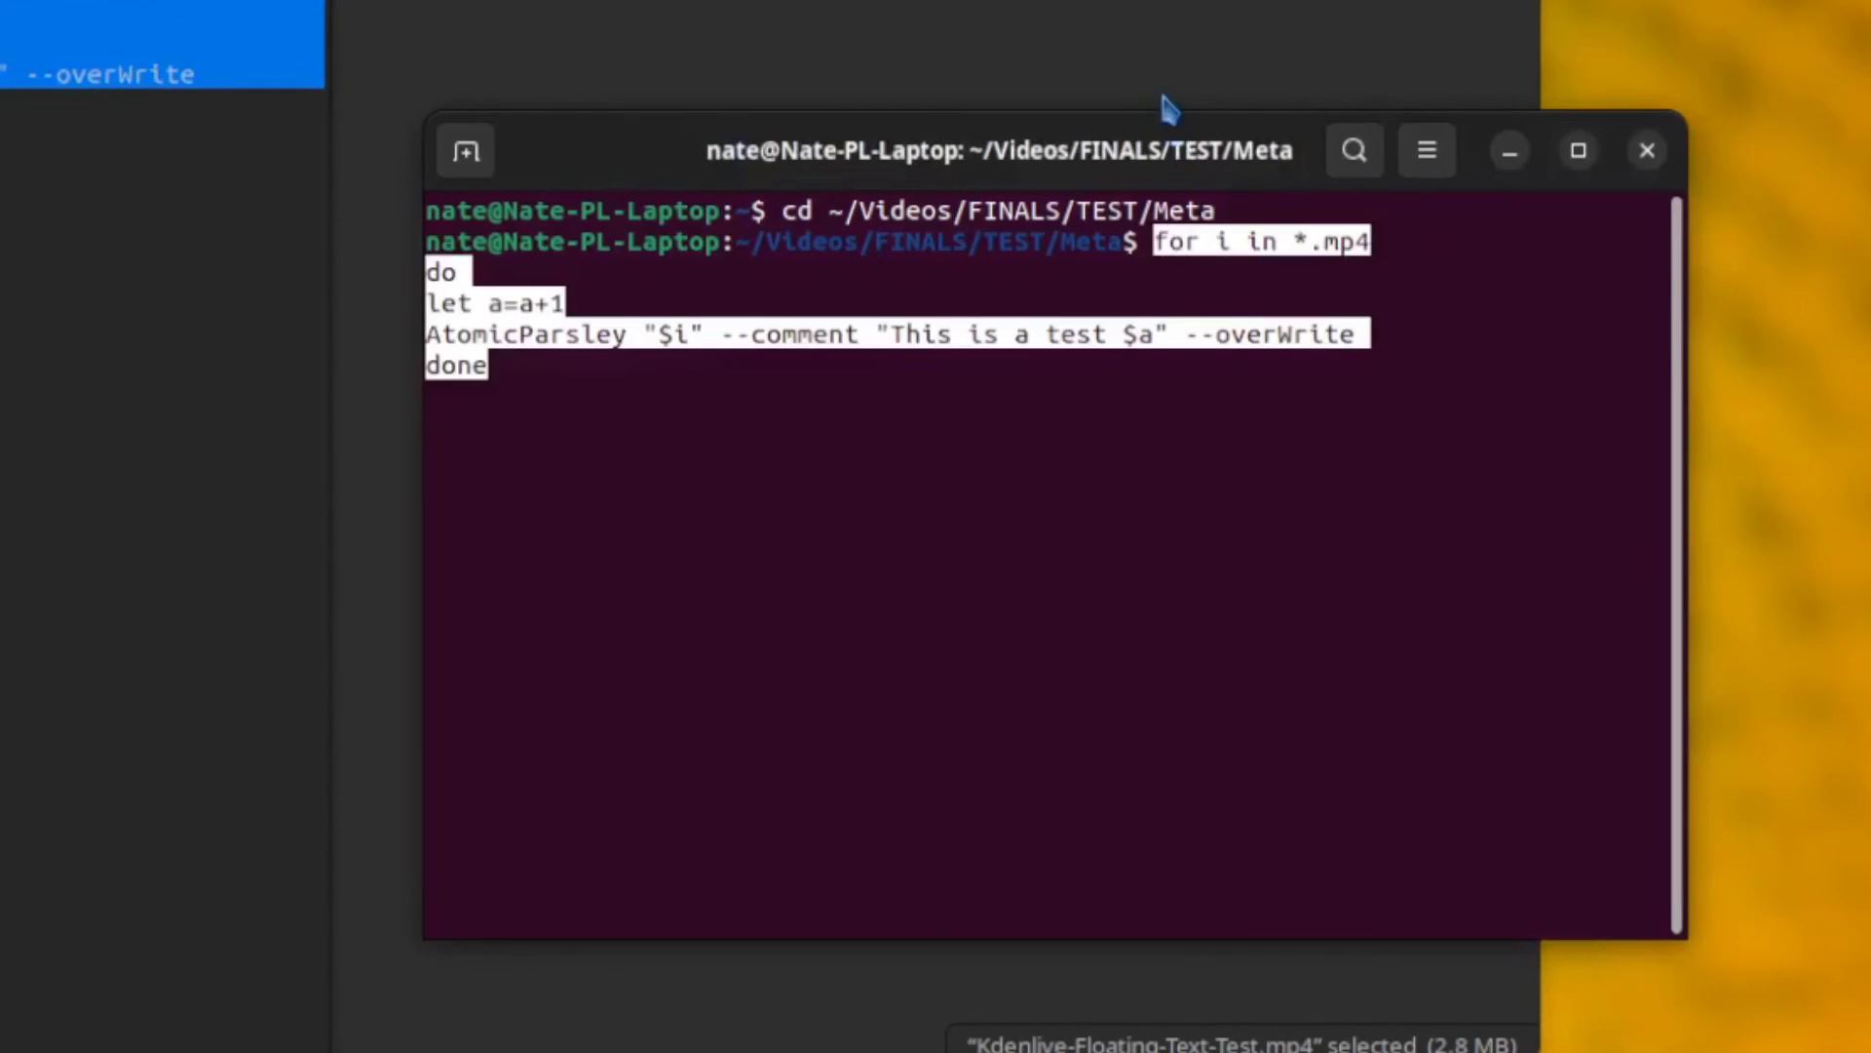
key("Return")
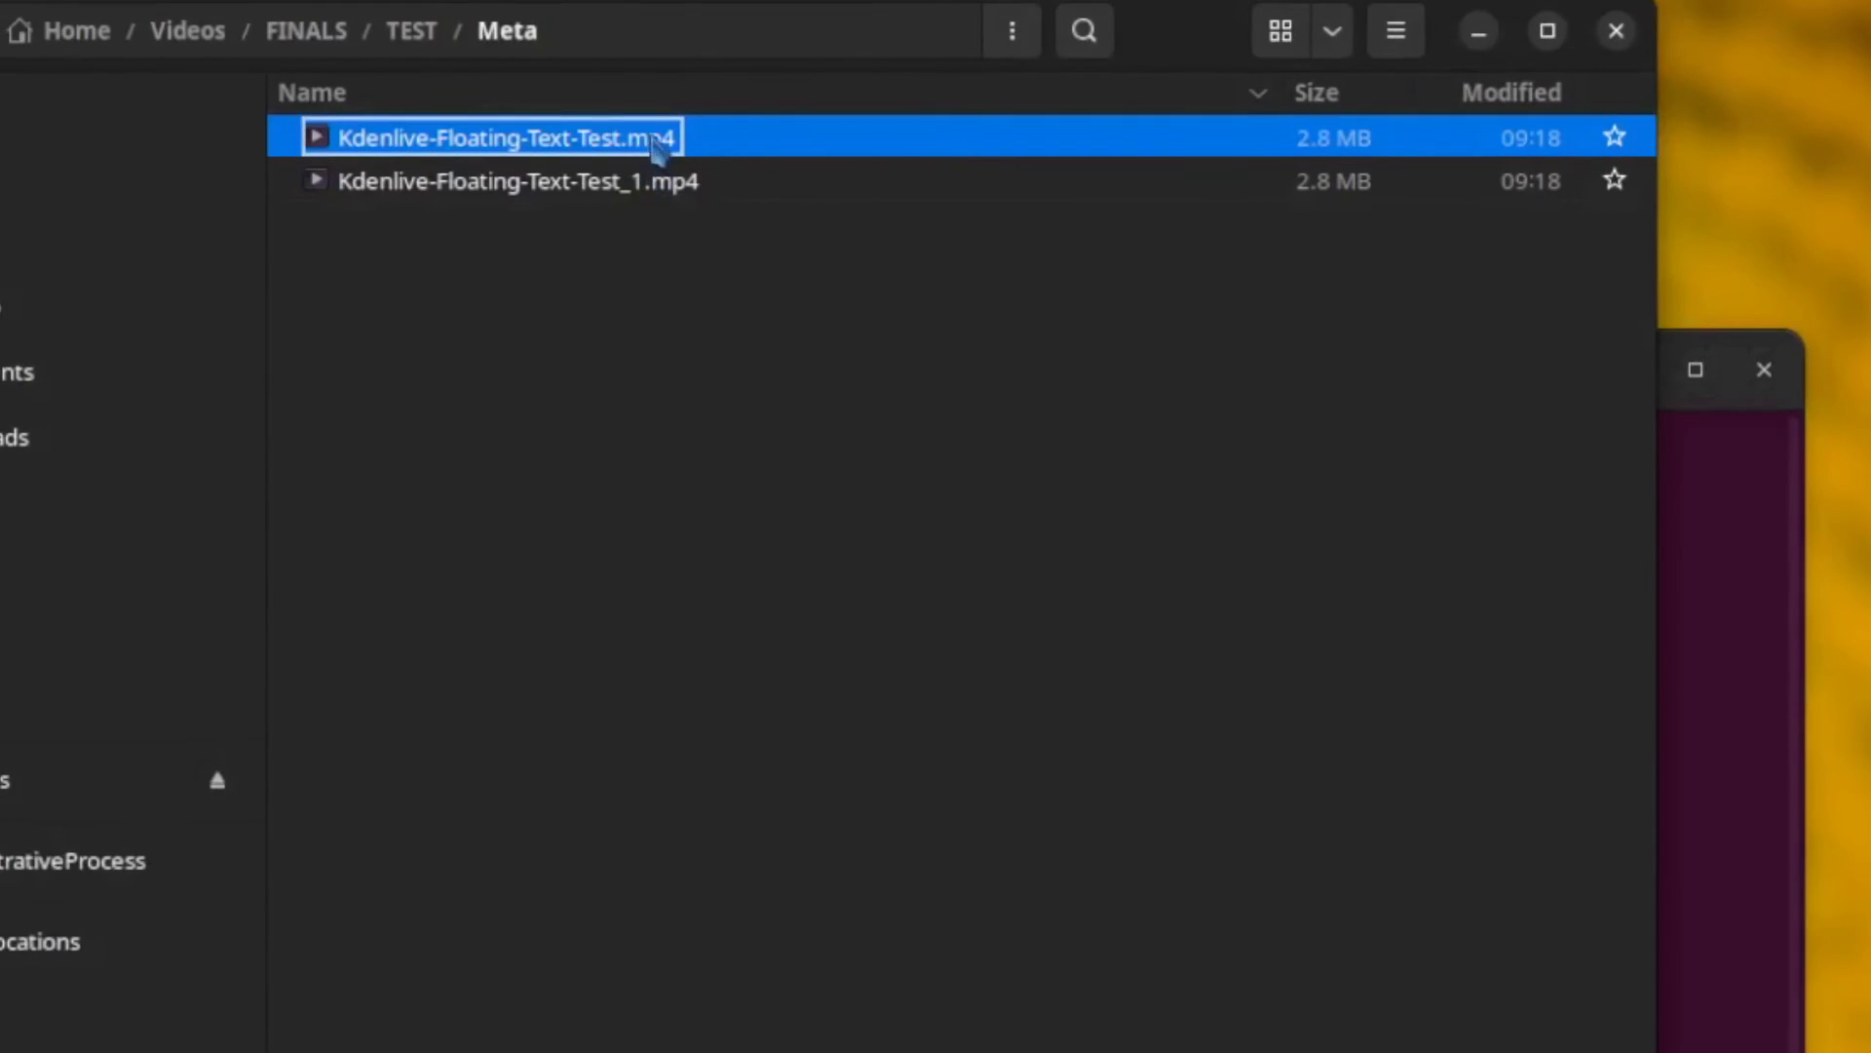
right_click(666, 146)
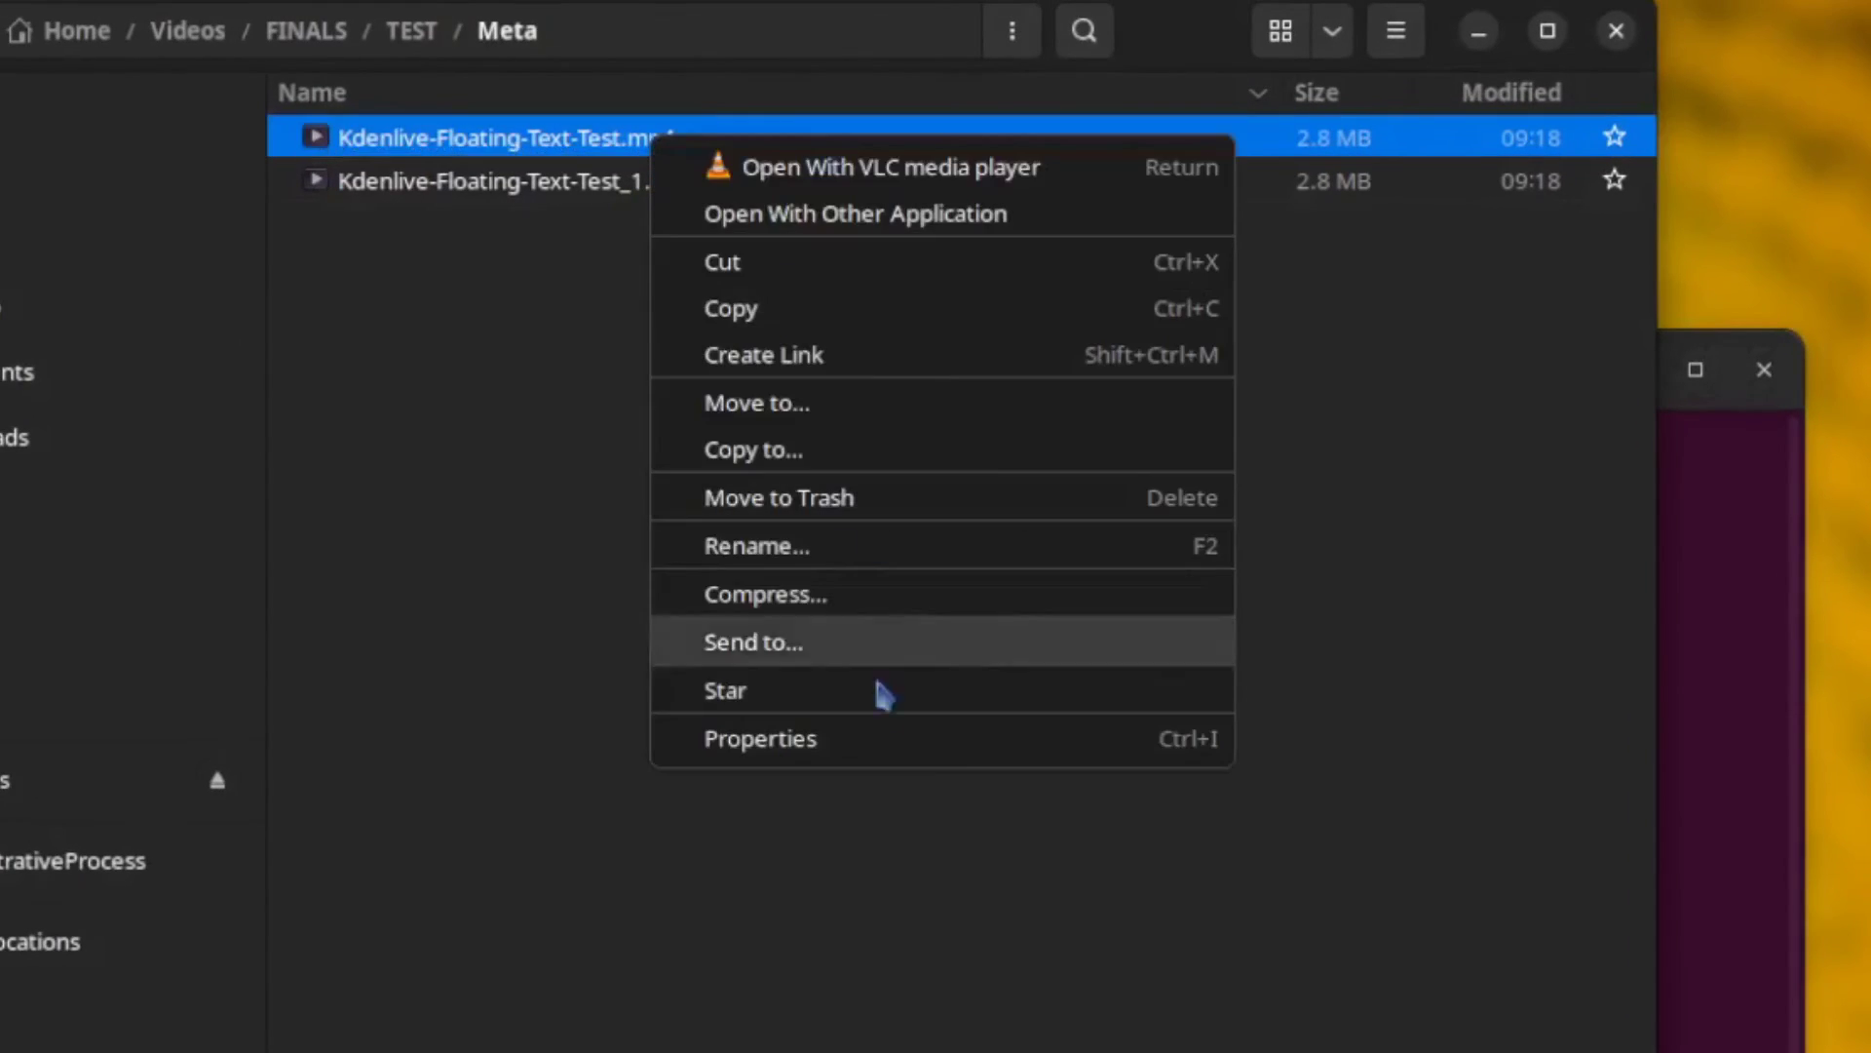
left_click(868, 749)
left_click(1015, 245)
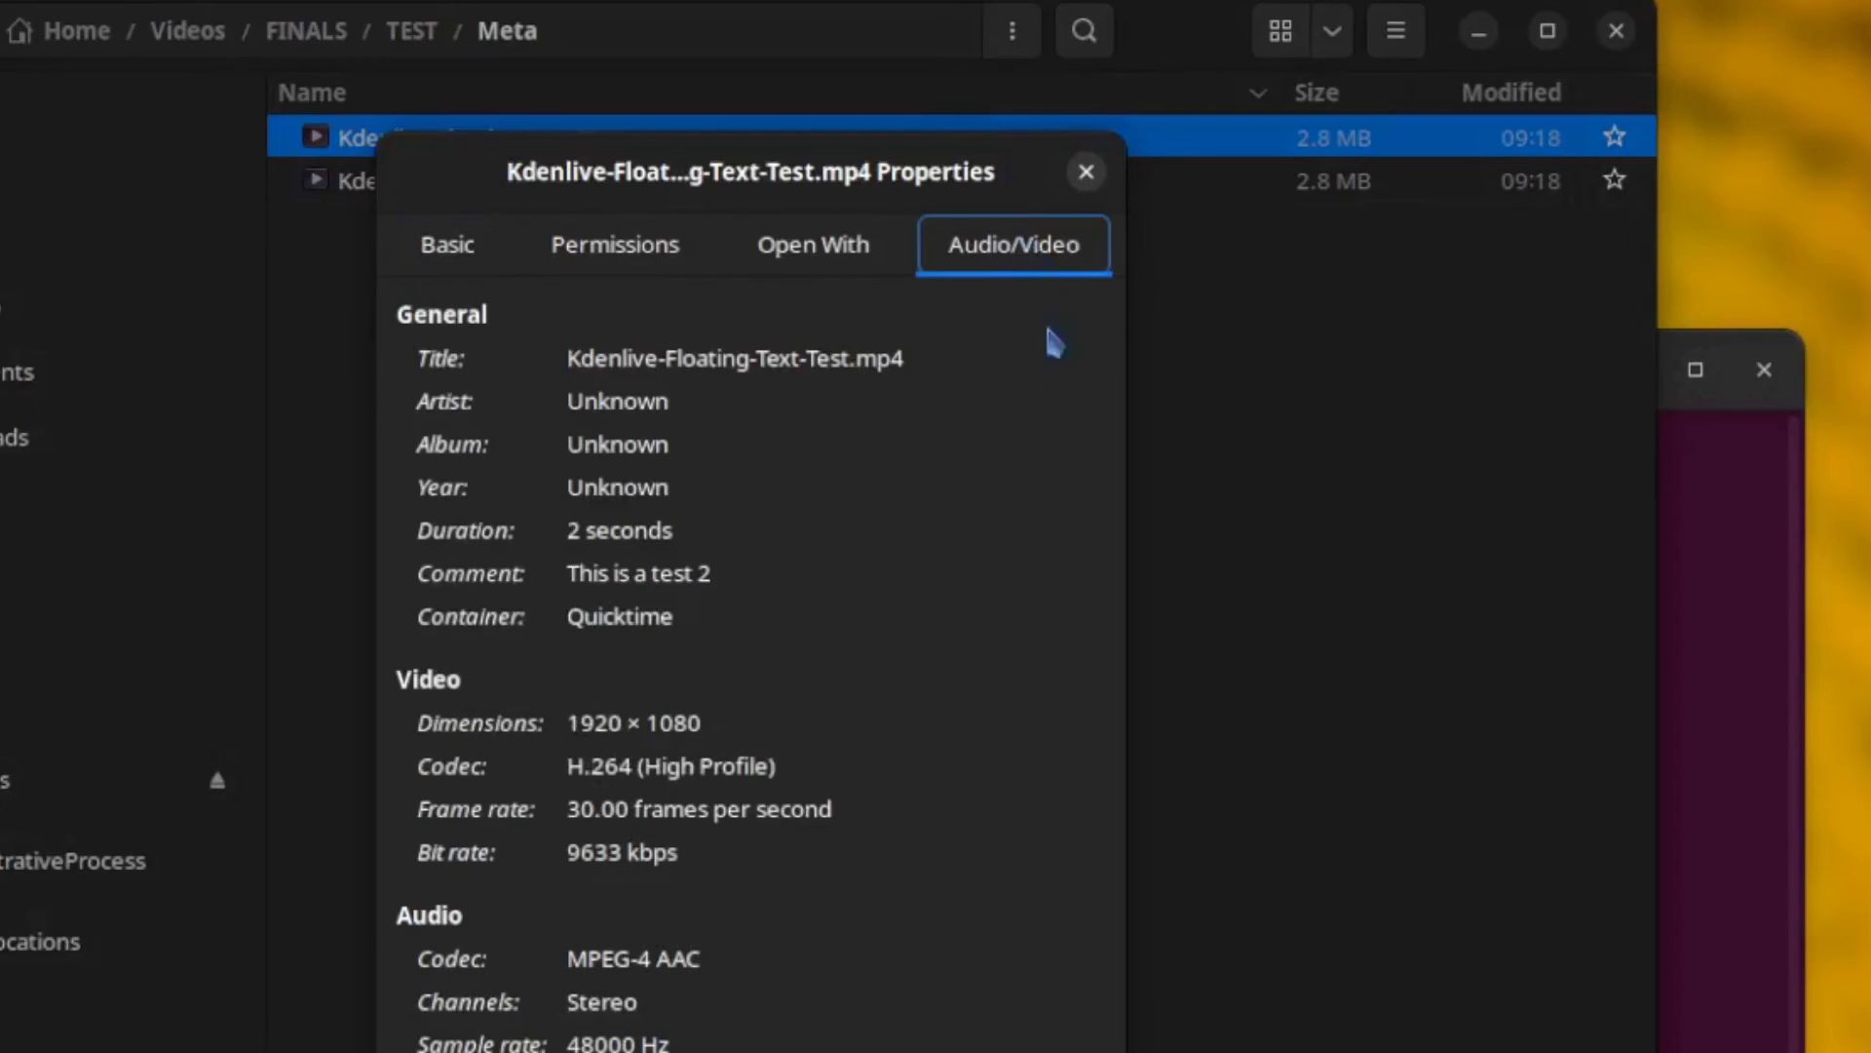
triple_click(712, 573)
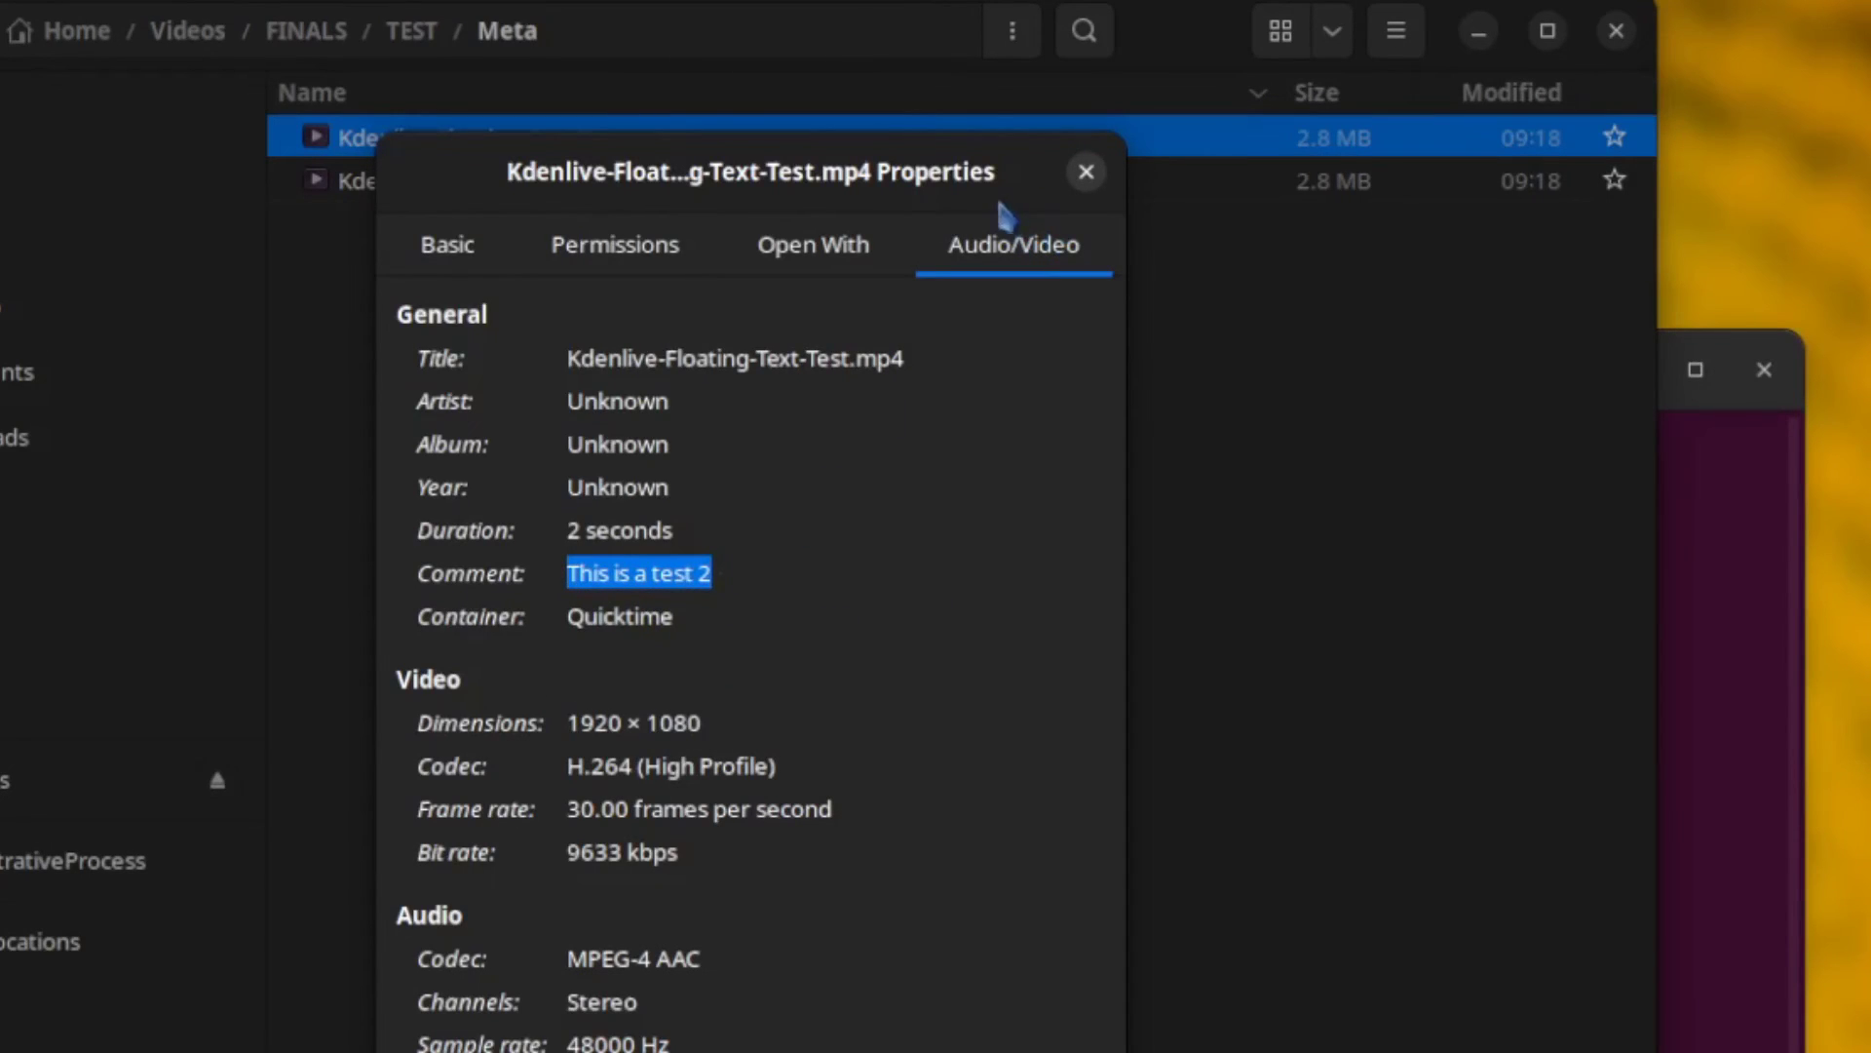
left_click(1085, 172)
right_click(447, 181)
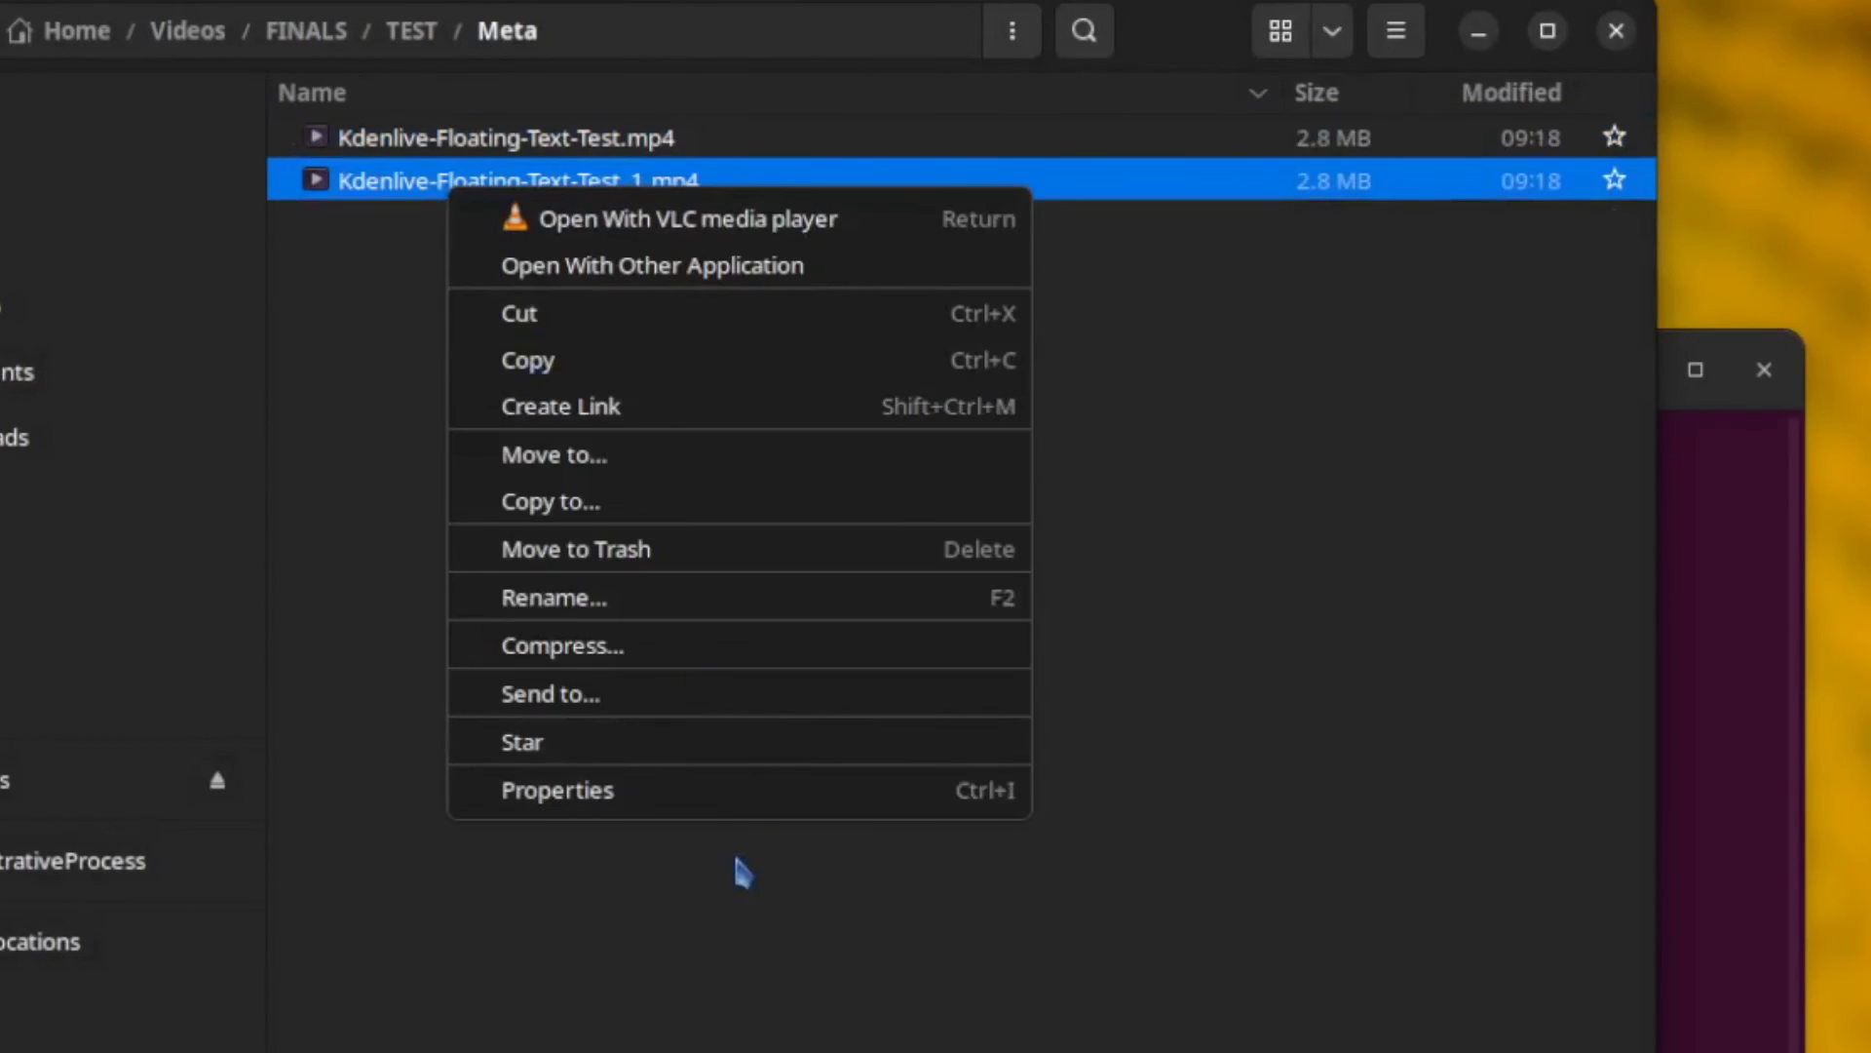
left_click(716, 792)
left_click(1014, 244)
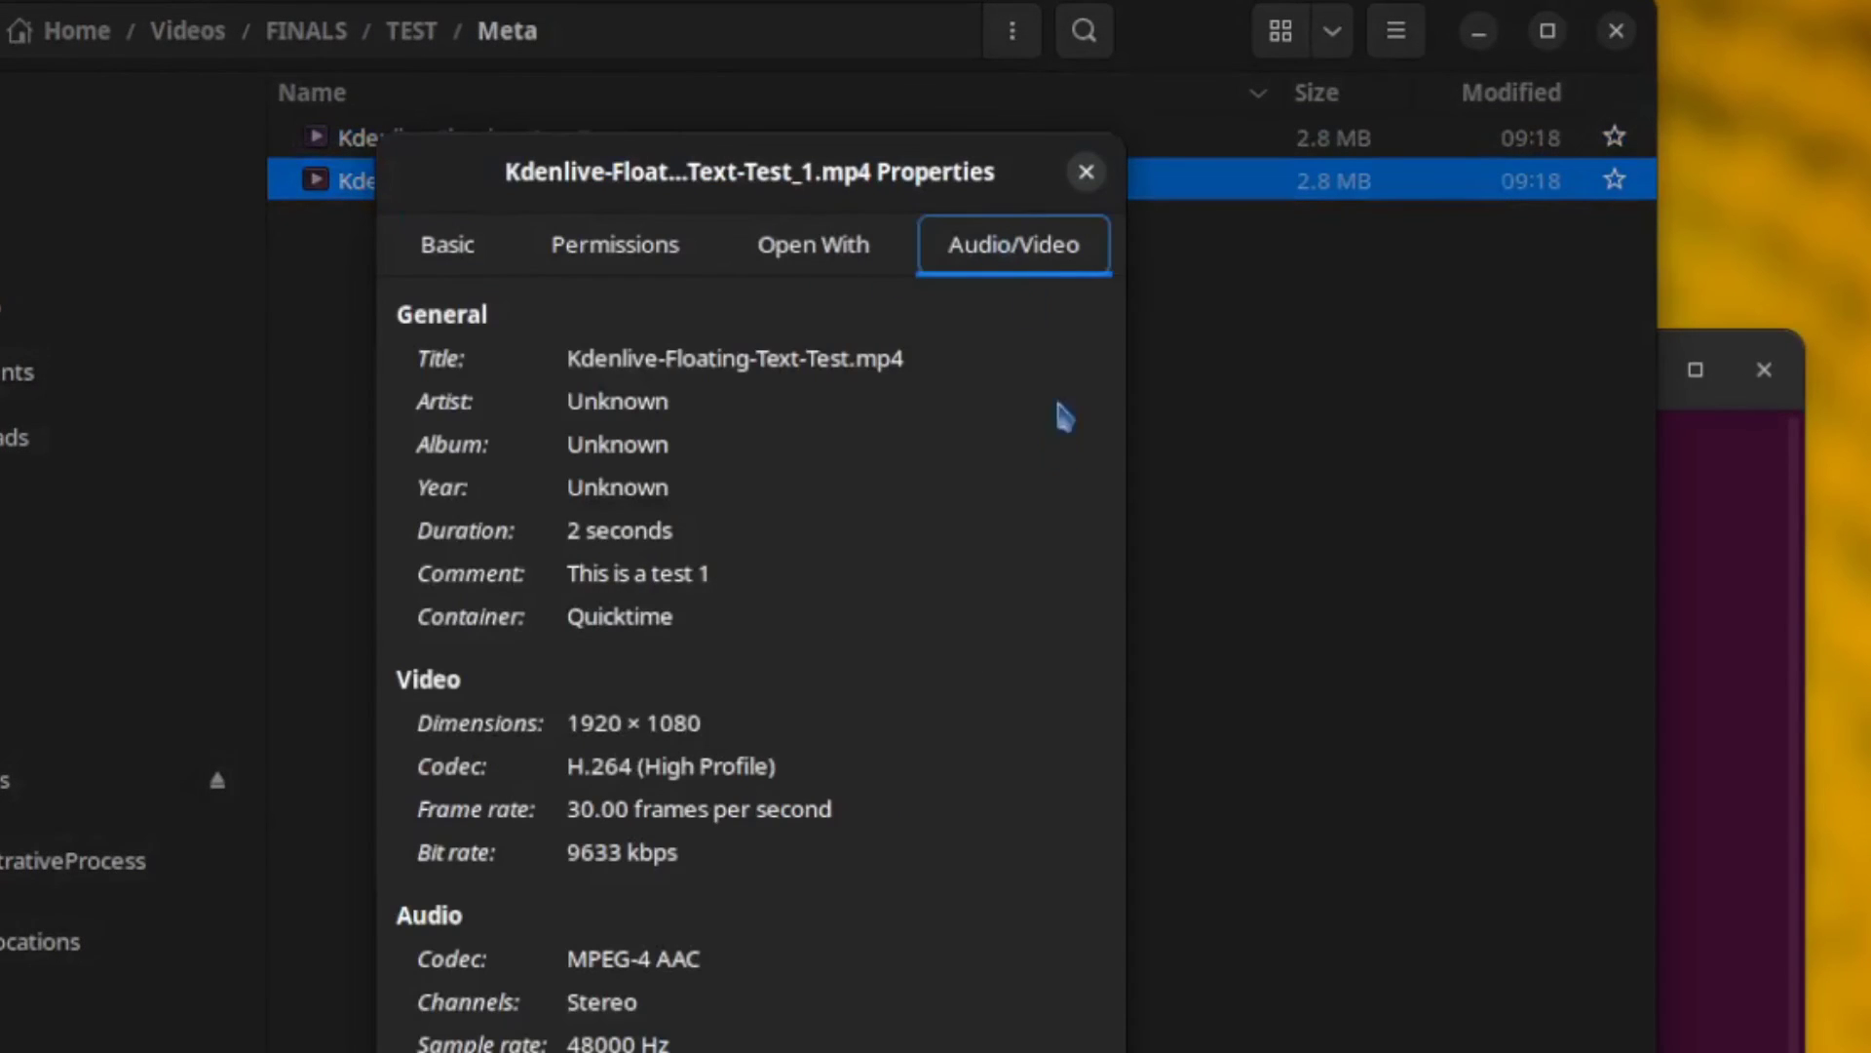
left_click_drag(720, 573, 565, 574)
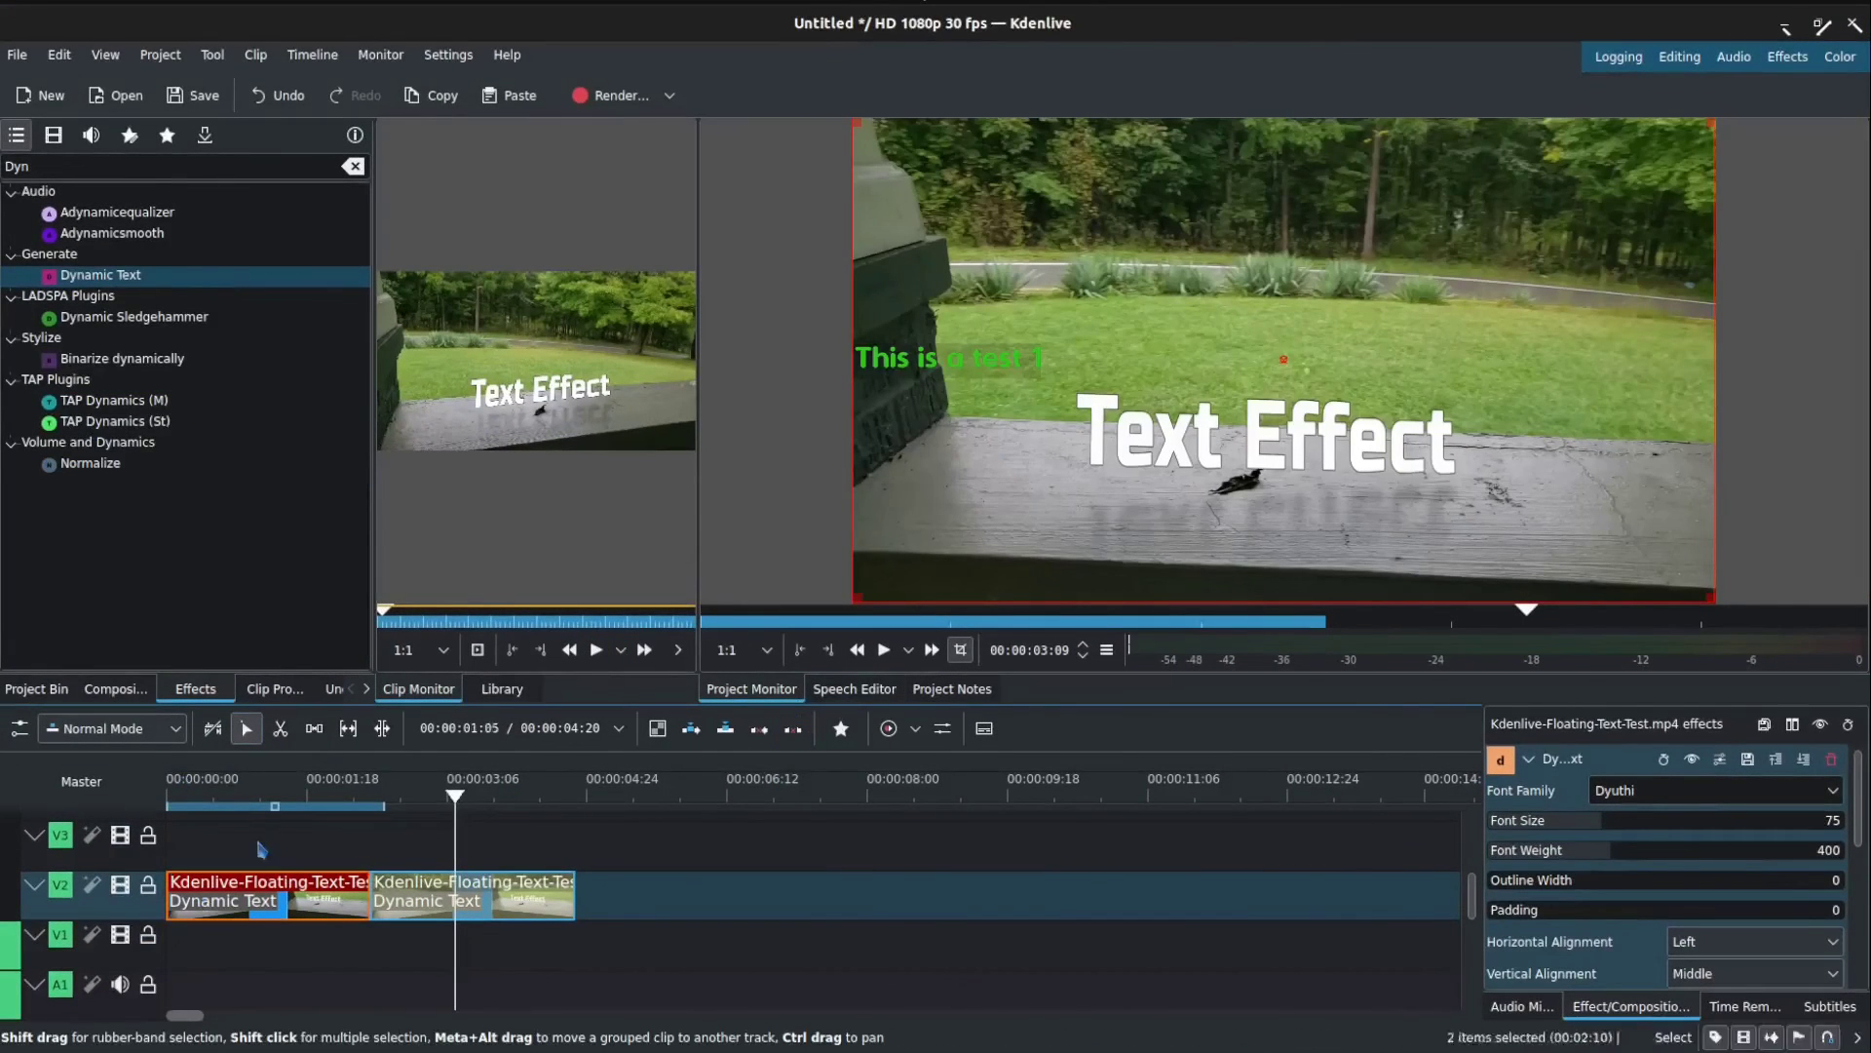
Step: Scrub the playhead back to 00:00:01:15 to preview the Dynamic Text reading 'This is a test 1'
left_click_drag(235, 779, 299, 780)
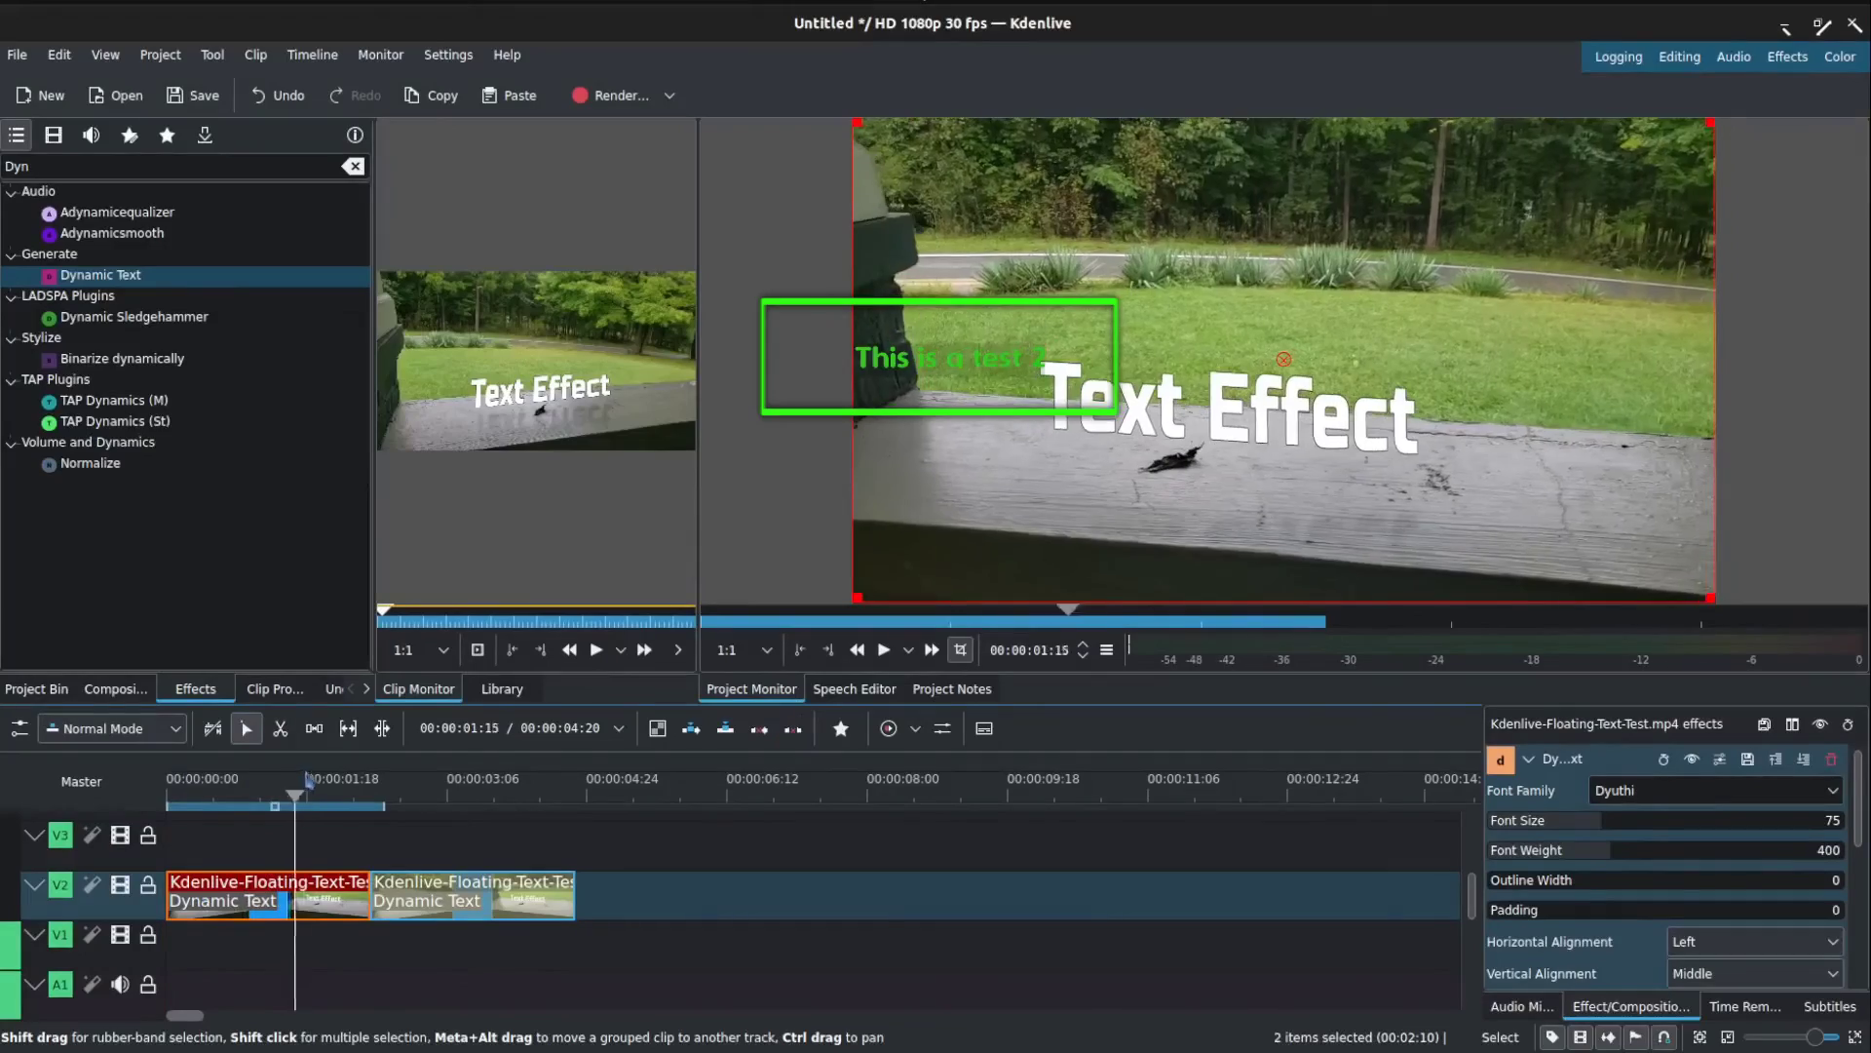